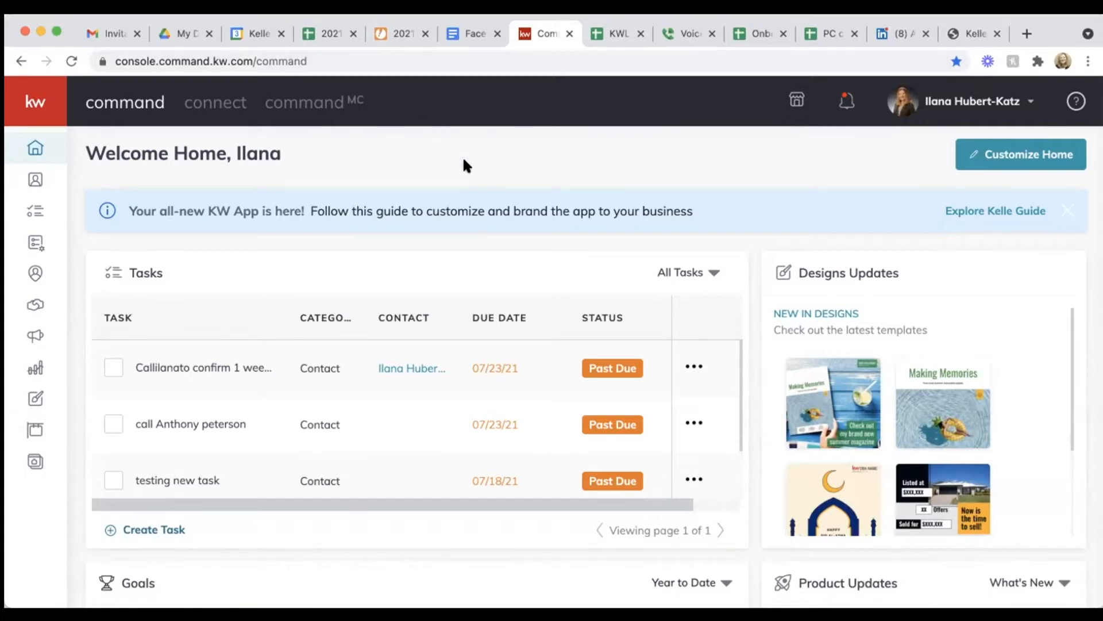
# Step: Maximize the Chrome window so the full KW Command home dashboard is visible
pyautogui.click(57, 35)
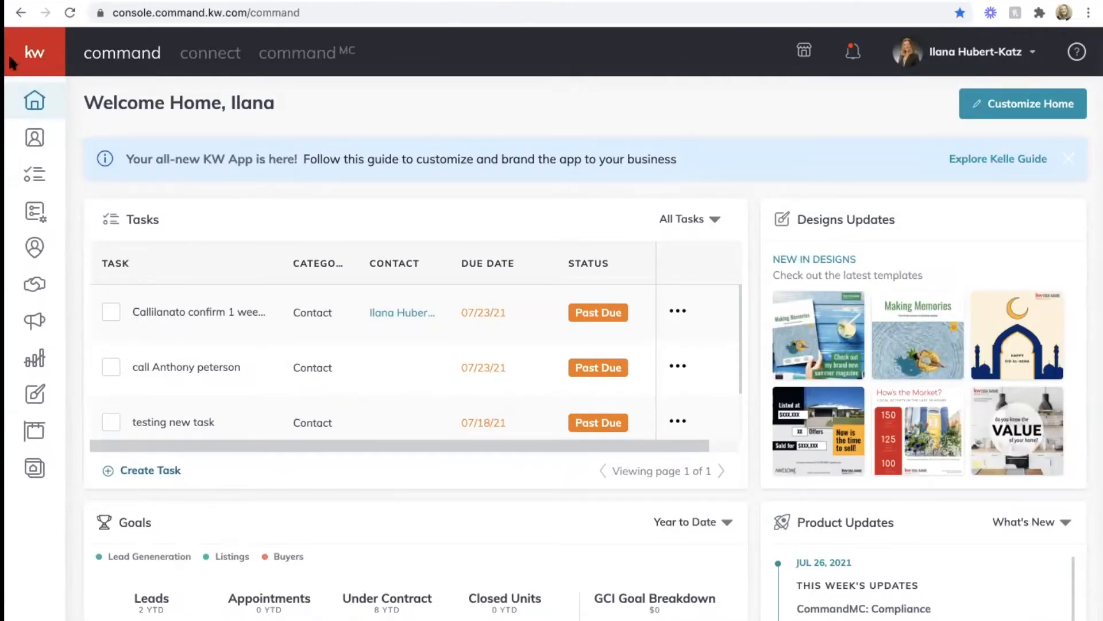
pyautogui.moveTo(23, 86)
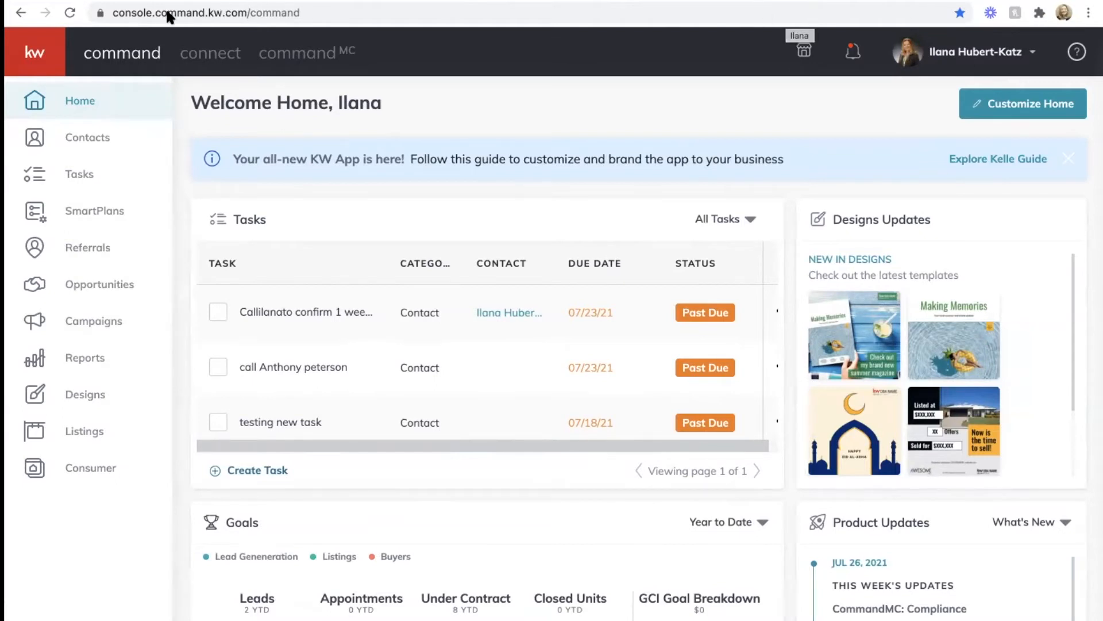
# Step: Open account settings and review Connected Apps, including Facebook Ads Manager and Post Scheduling
pyautogui.click(1033, 51)
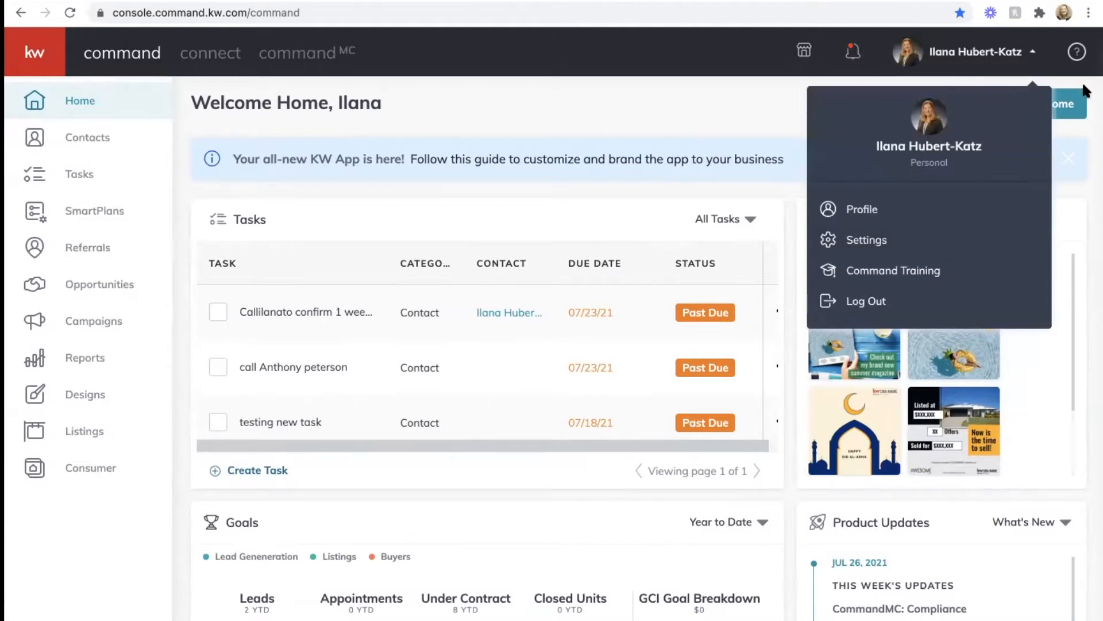
pyautogui.click(866, 240)
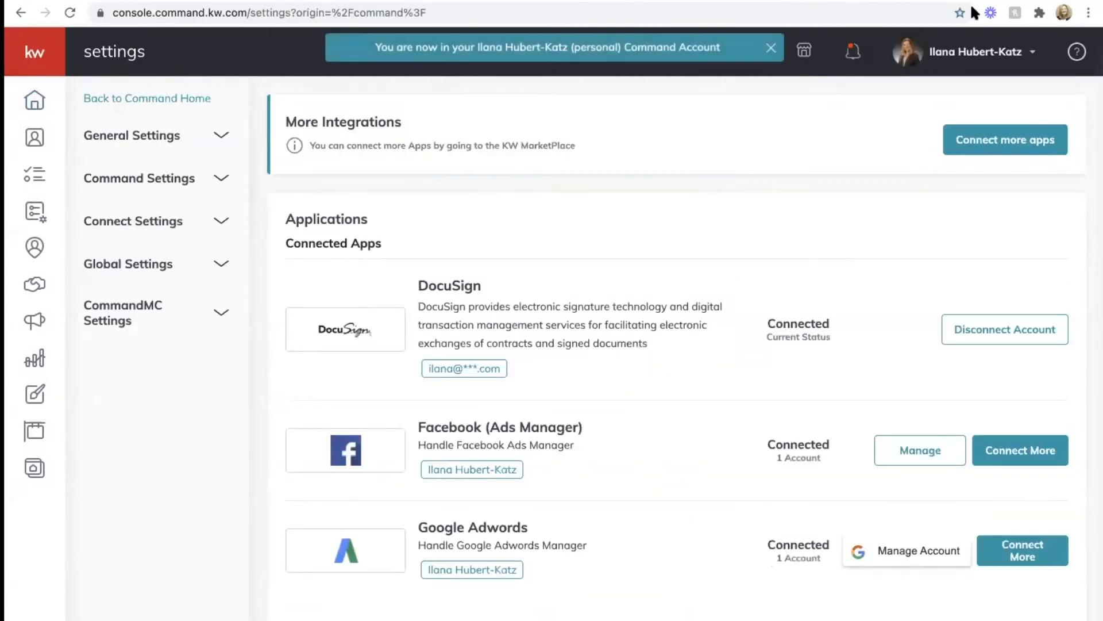
pyautogui.scroll(-3, 562, 368)
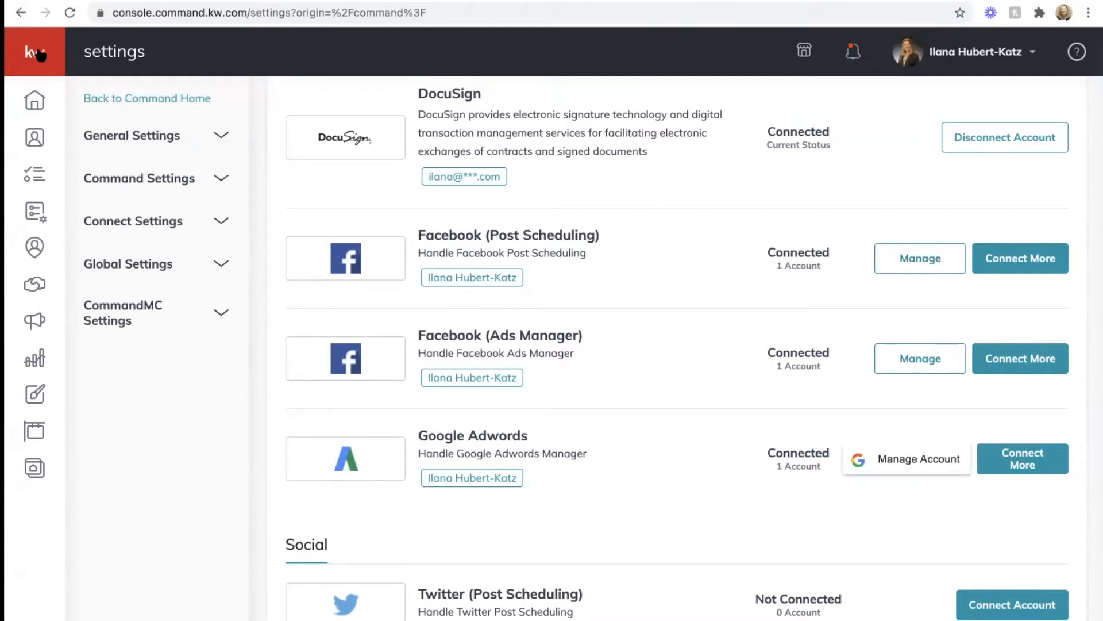
# Step: Leave the settings and go to the Campaigns dashboard
pyautogui.click(964, 55)
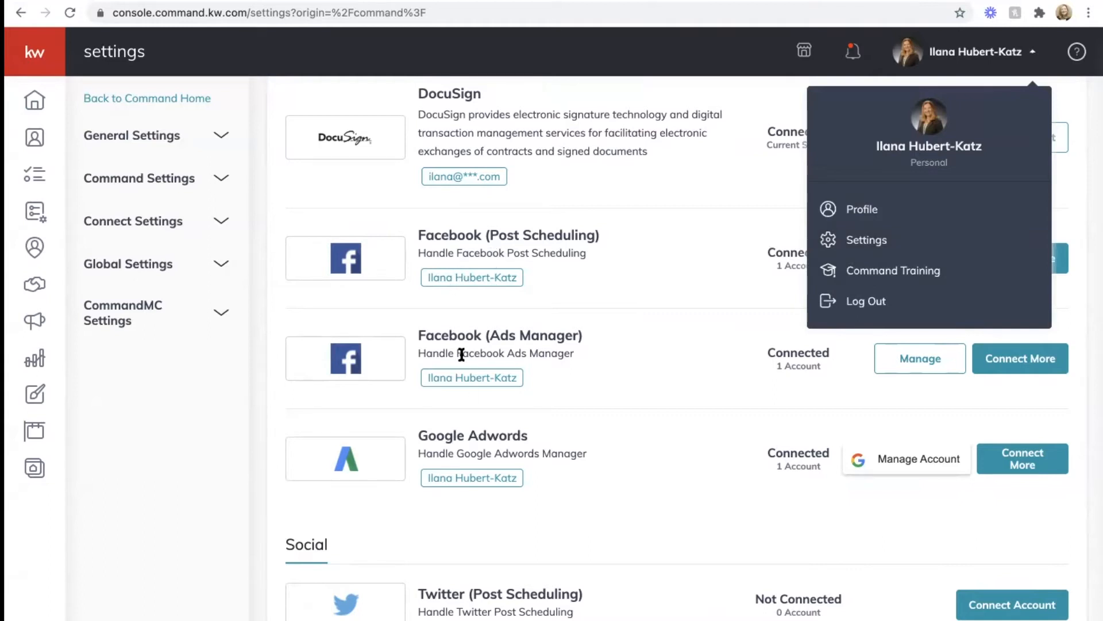
pyautogui.click(30, 62)
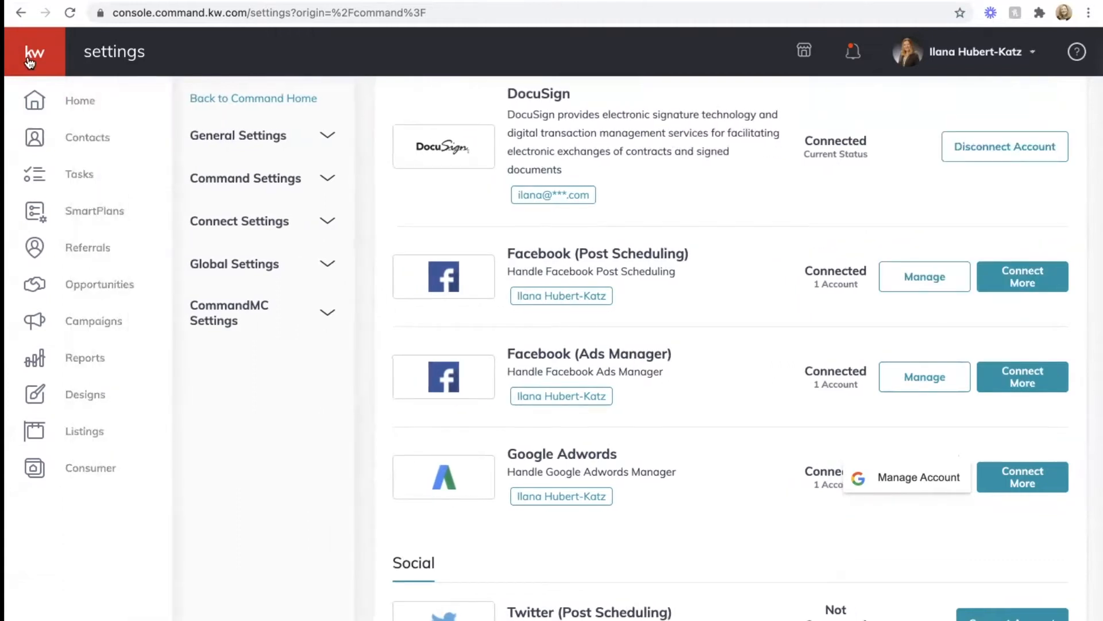
pyautogui.click(97, 326)
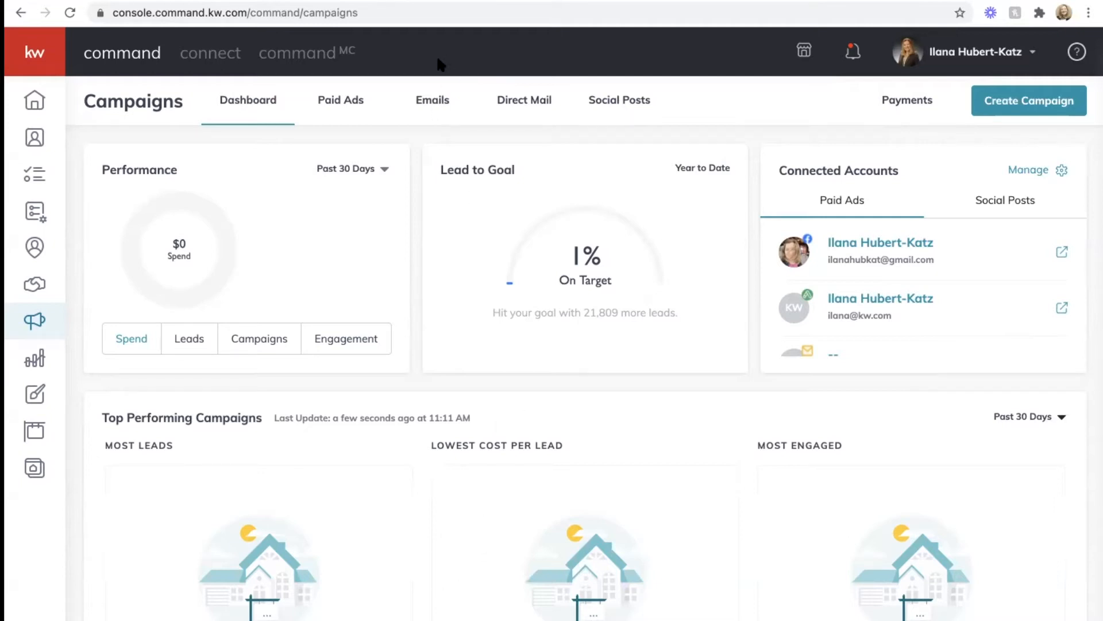
# Step: Open the Paid Ads list showing draft listing ads and the completed campaign
pyautogui.click(332, 99)
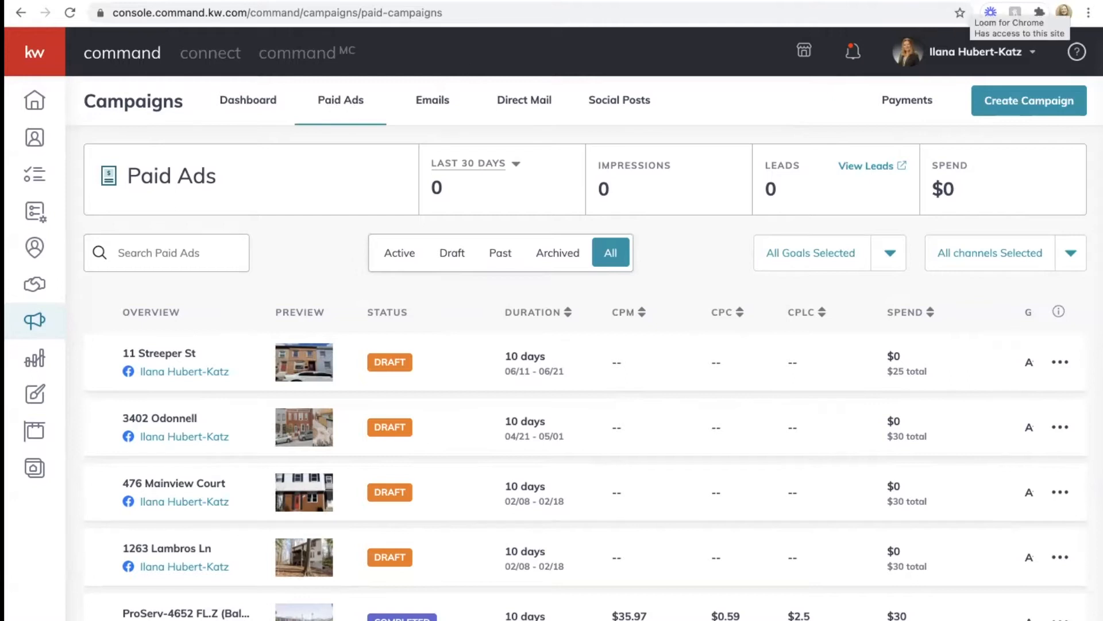
# Step: Start a new campaign of the Social Ad (Paid) type
pyautogui.click(1017, 99)
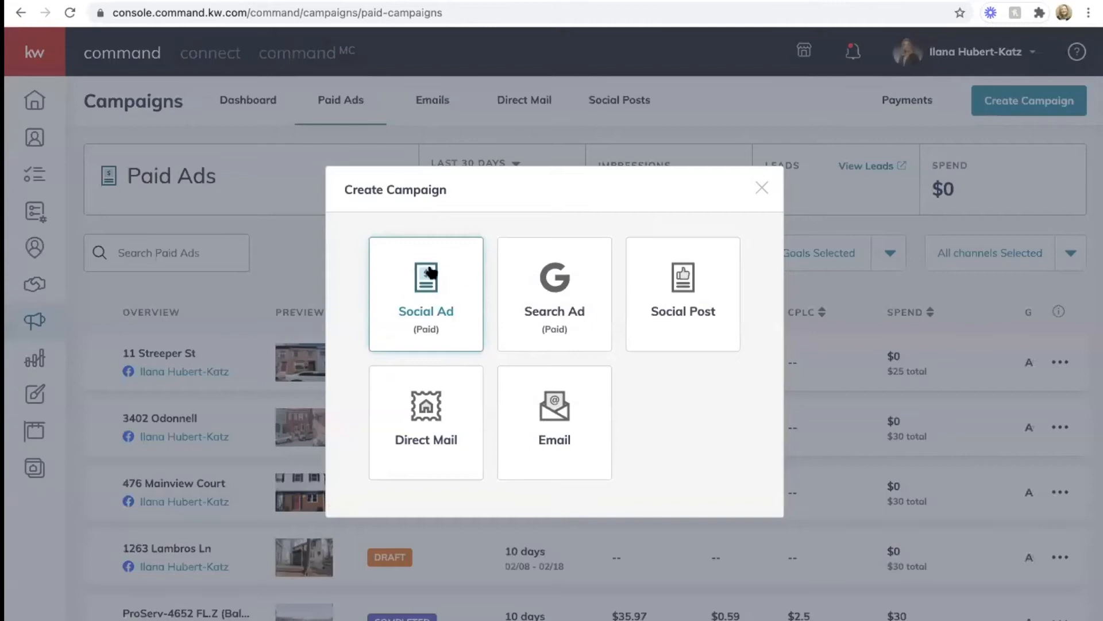
pyautogui.click(424, 309)
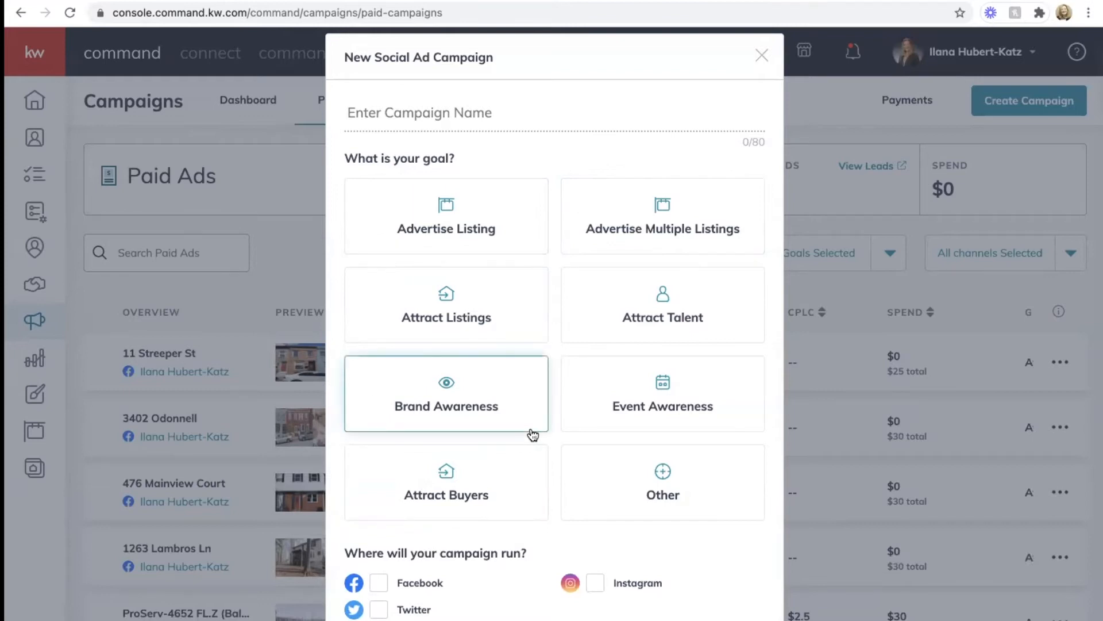
# Step: Choose the Attract Buyers goal, name the campaign 'Test Ad', and create it
pyautogui.click(450, 475)
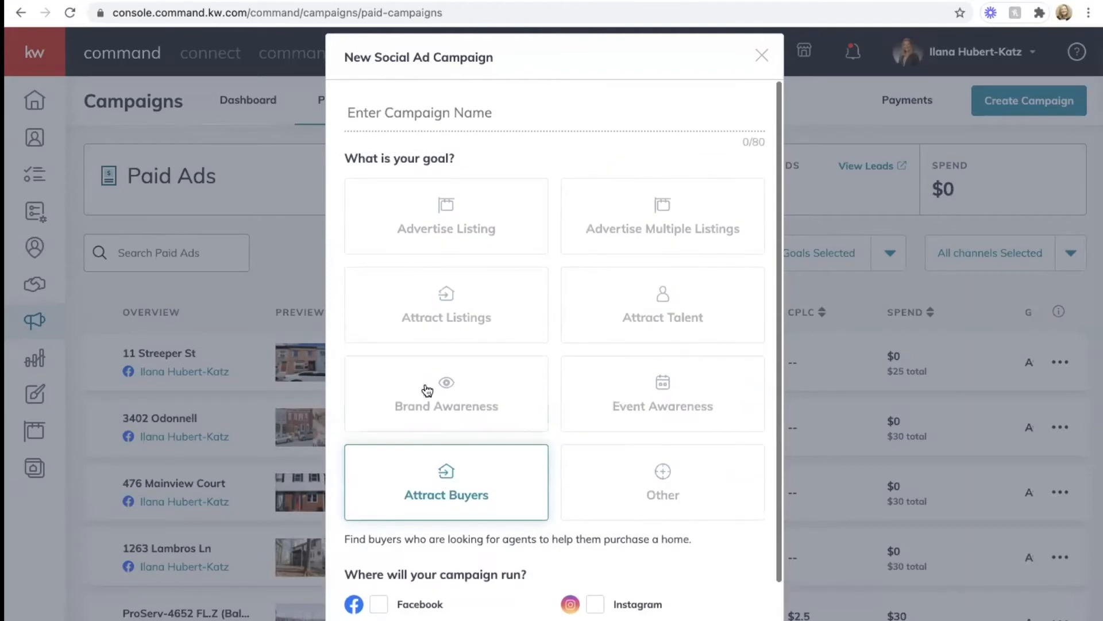
pyautogui.scroll(-2, 353, 493)
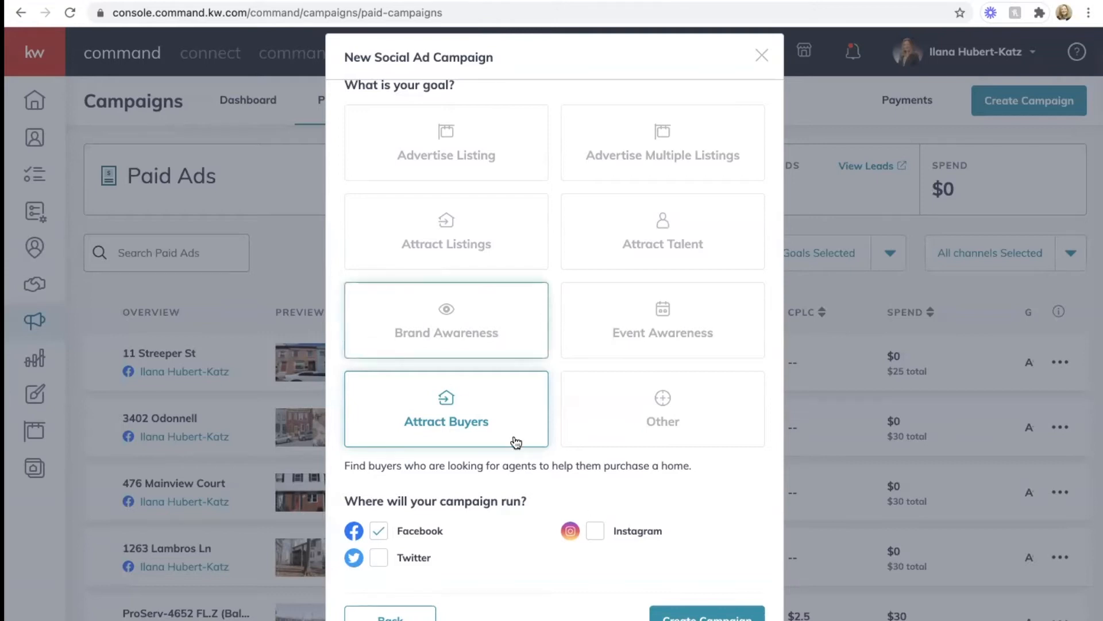
pyautogui.scroll(2, 515, 459)
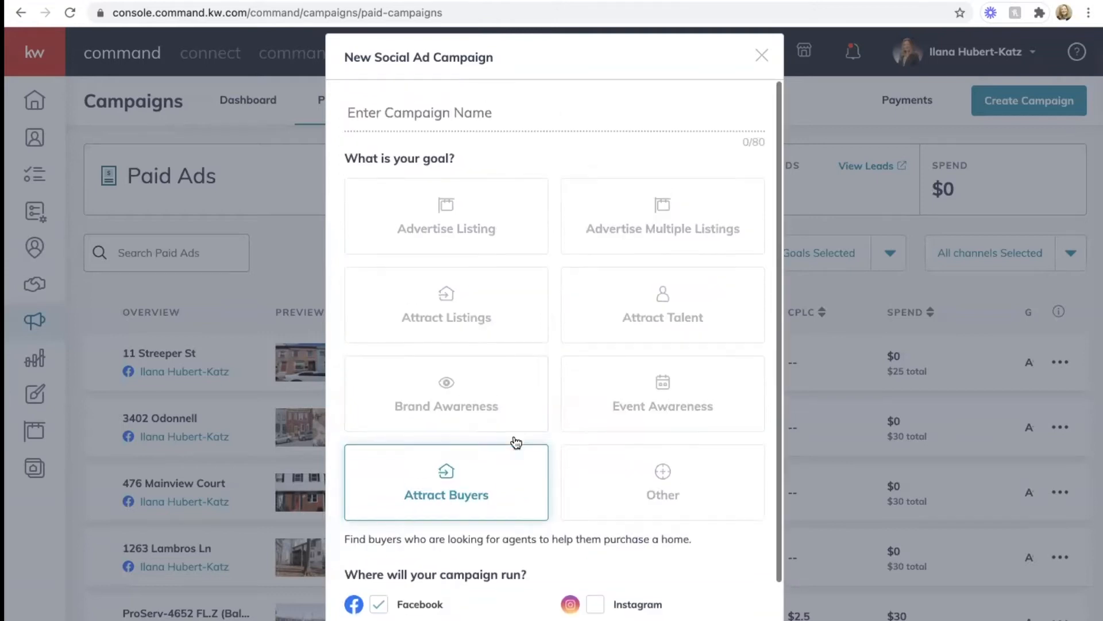
pyautogui.click(376, 115)
pyautogui.write('Test ')
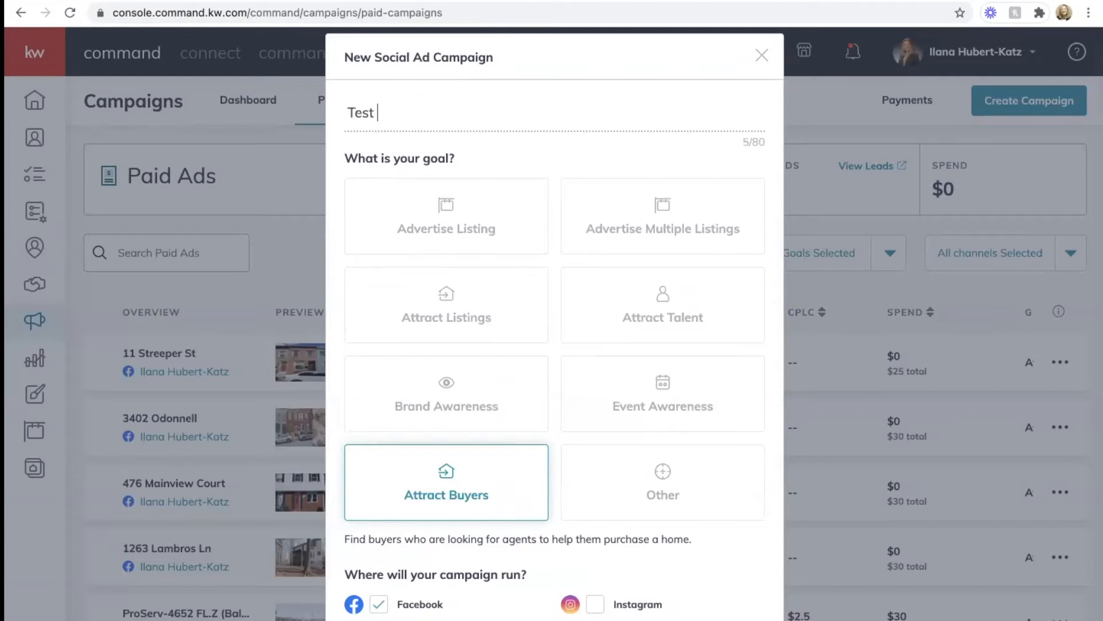
pyautogui.write('Ad')
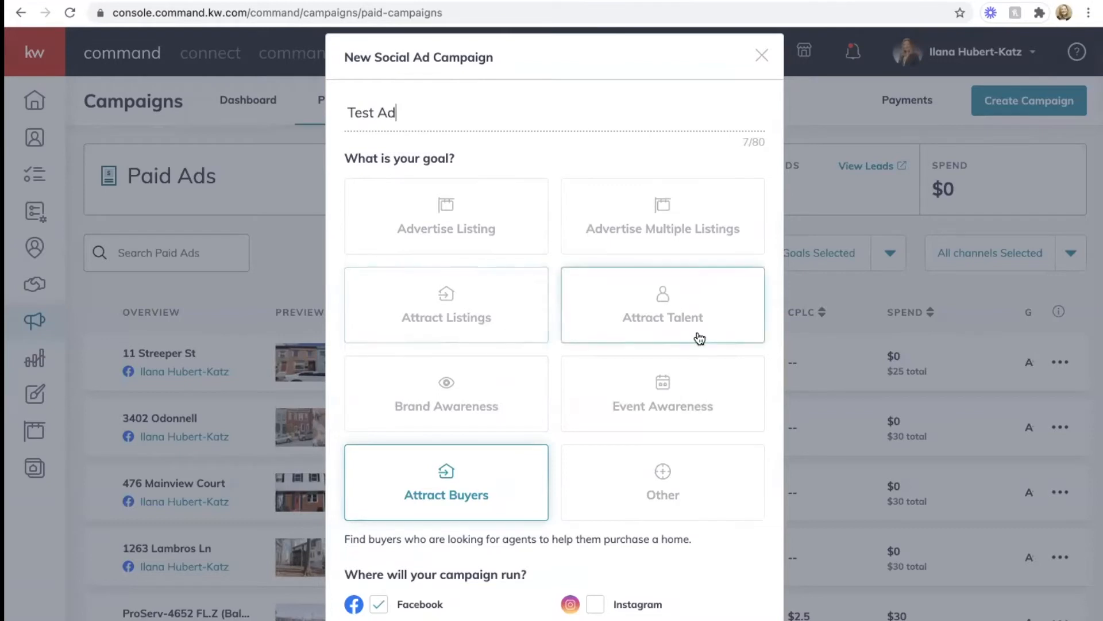
pyautogui.scroll(-2, 699, 335)
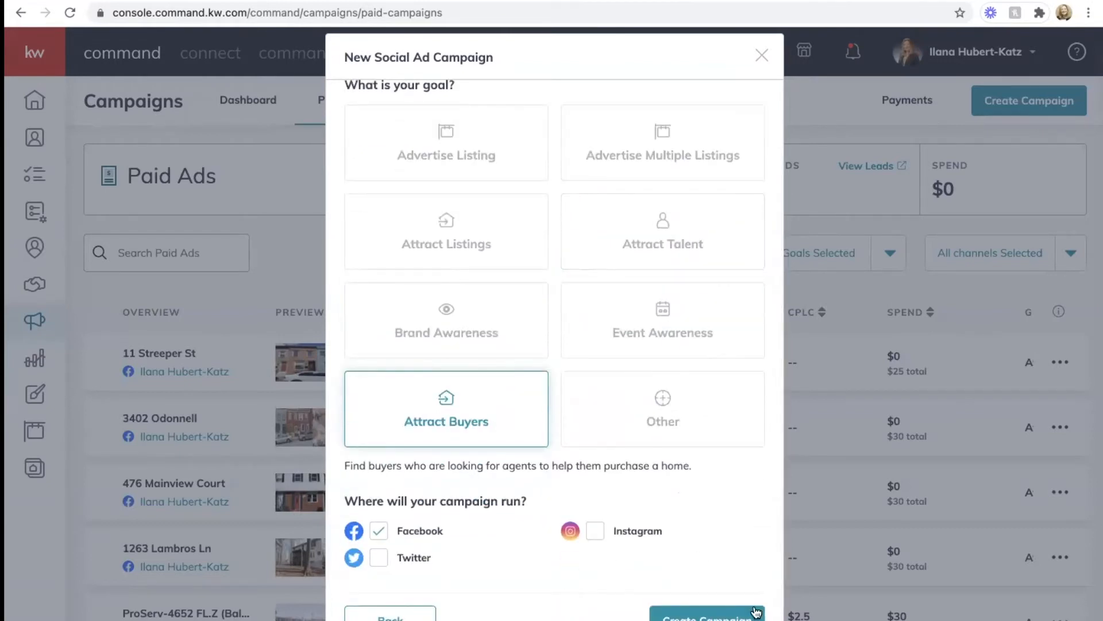
pyautogui.click(707, 615)
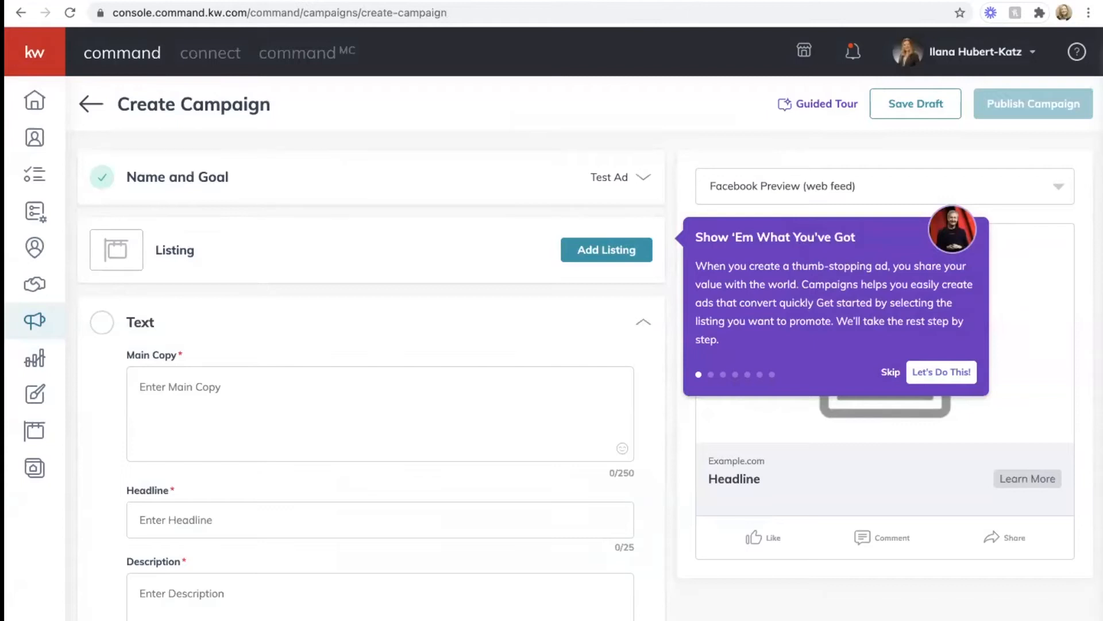
# Step: Skip the guided tour and open the listing search for the ad
pyautogui.click(891, 373)
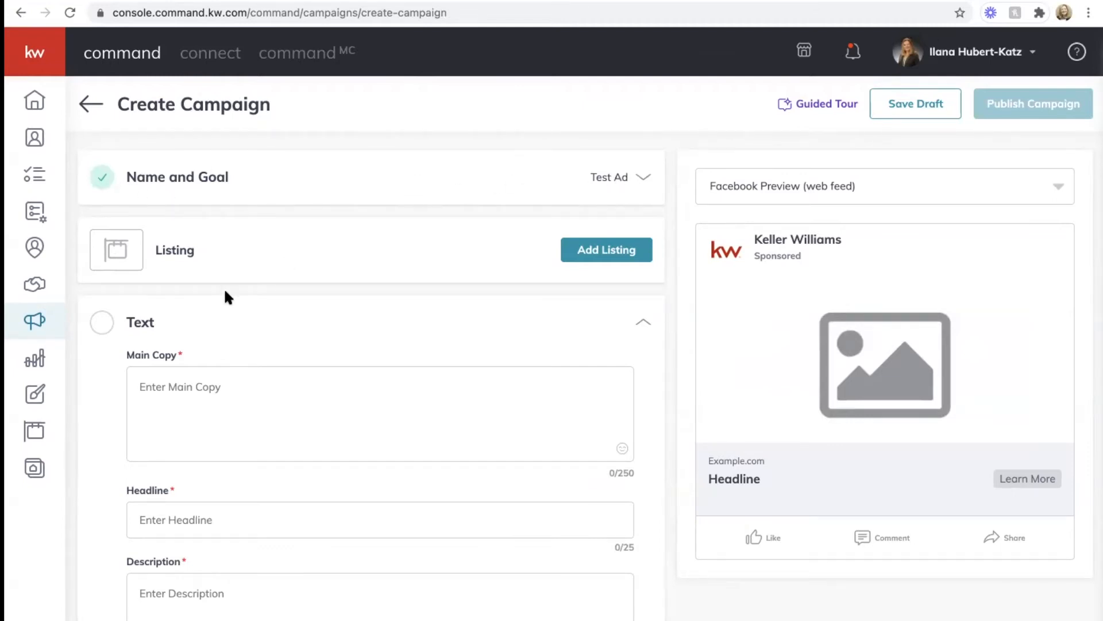
pyautogui.click(633, 253)
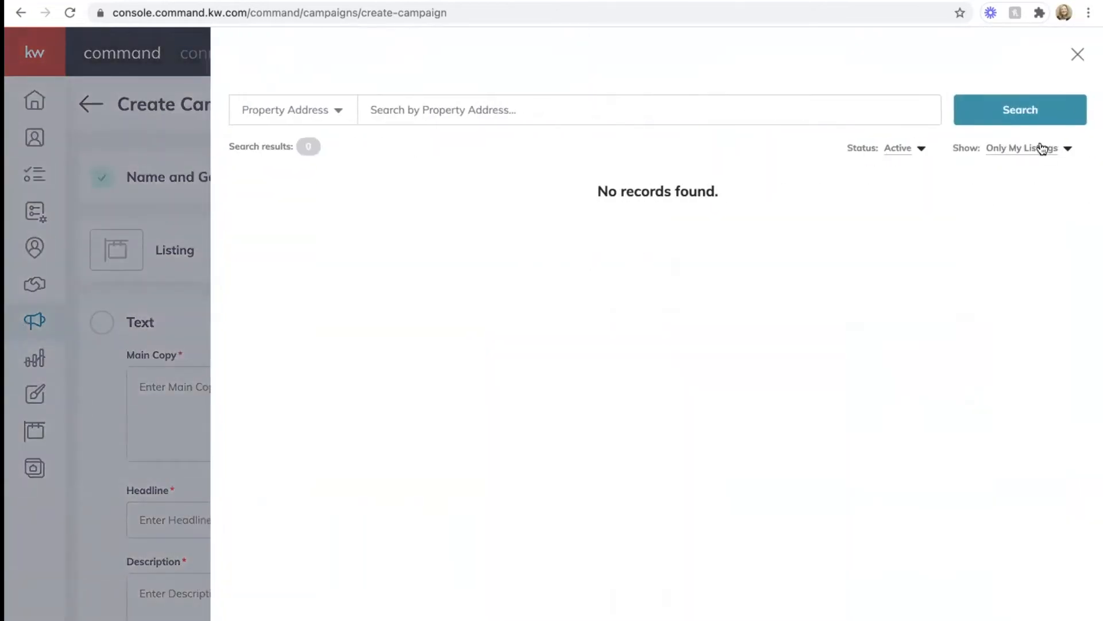
pyautogui.click(1067, 149)
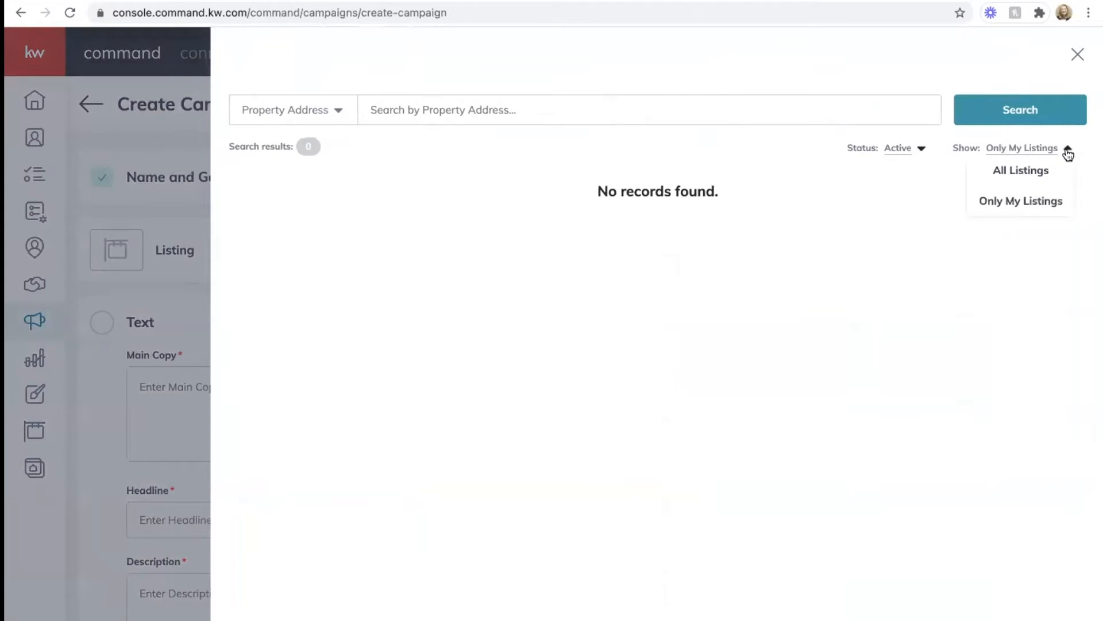
pyautogui.click(1022, 175)
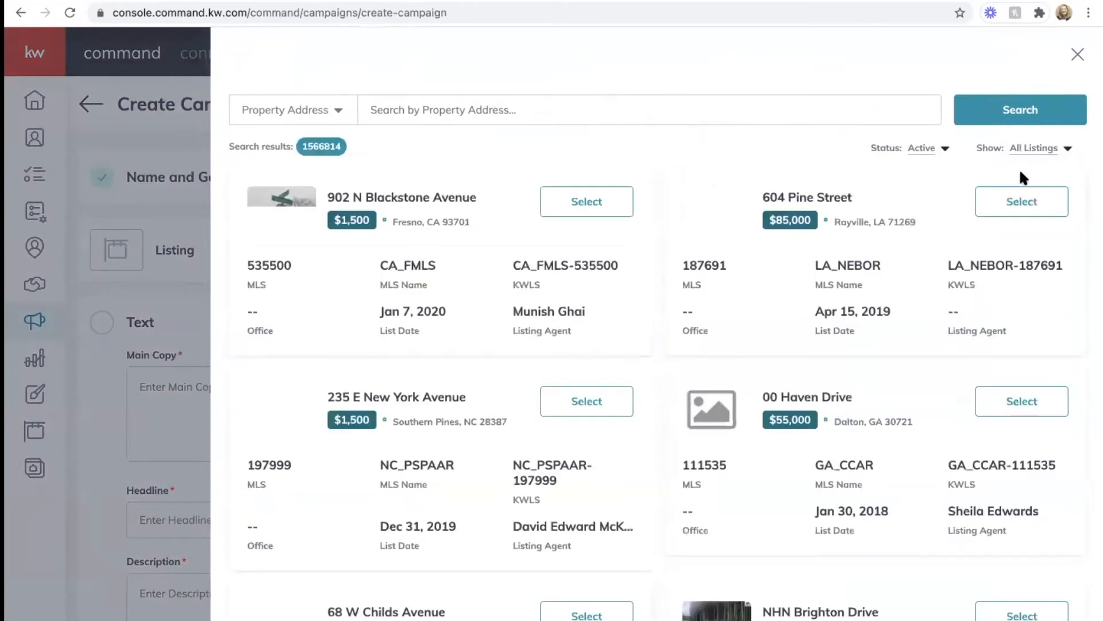
pyautogui.click(450, 109)
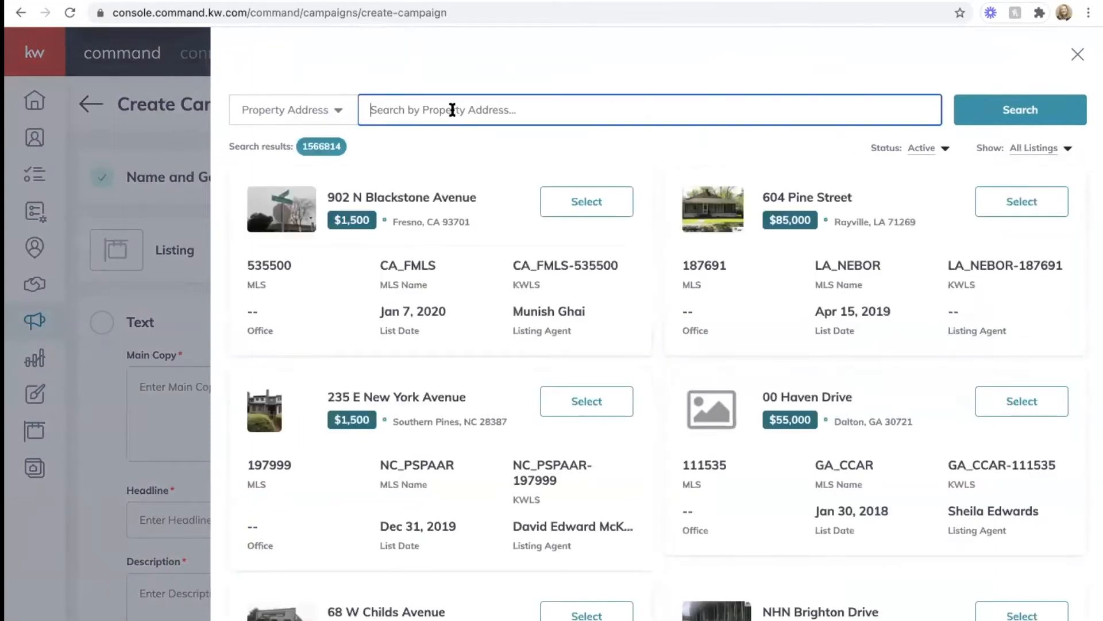
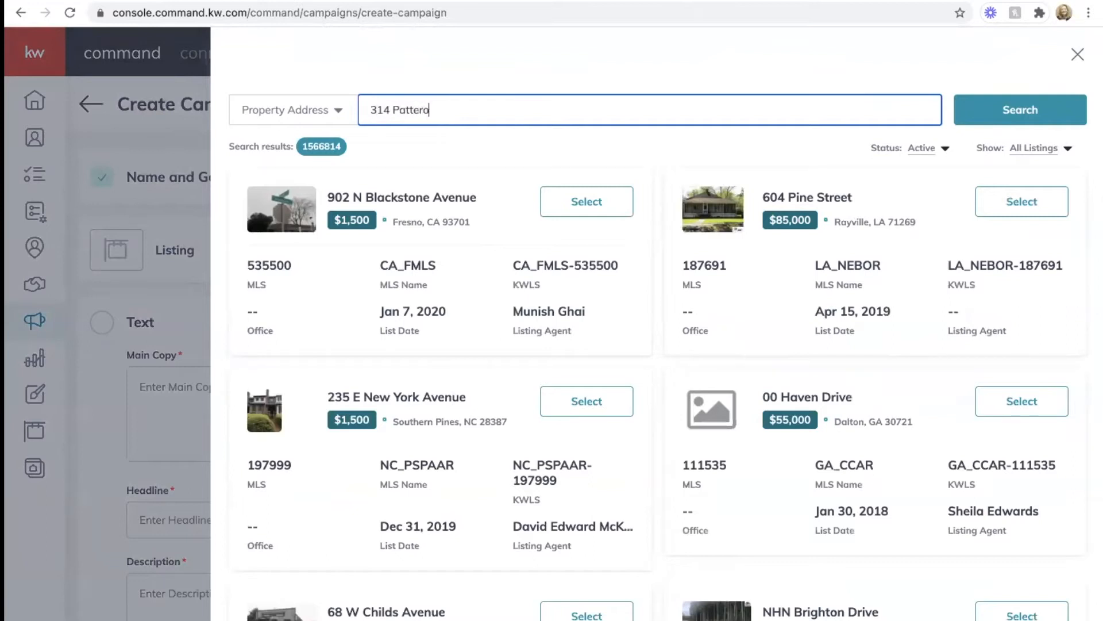
pyautogui.click(392, 109)
pyautogui.write('S')
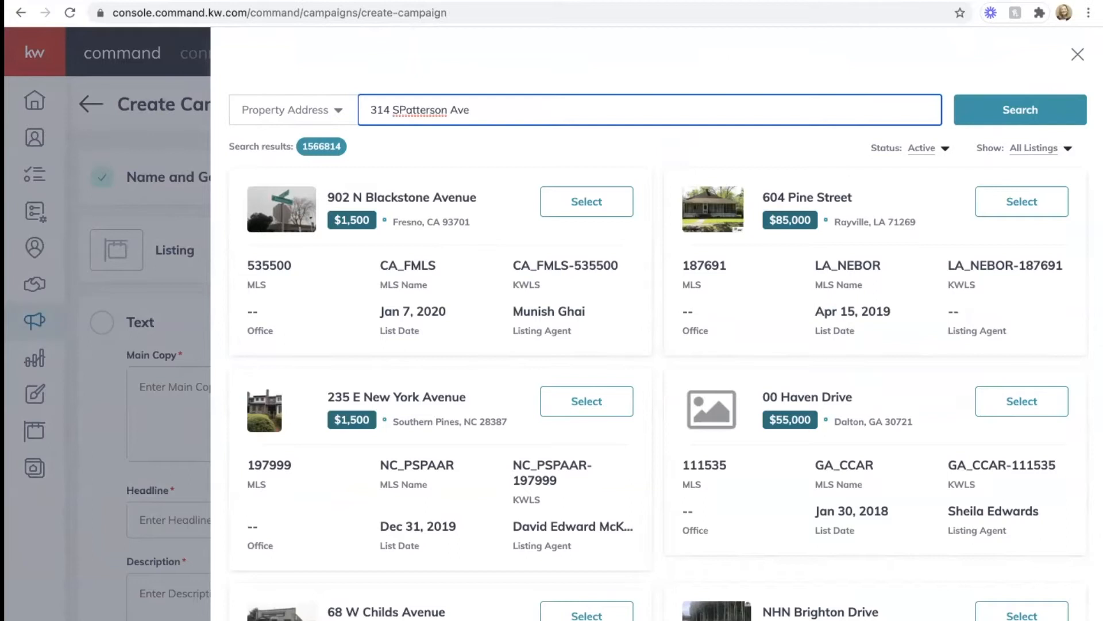
pyautogui.write('outh')
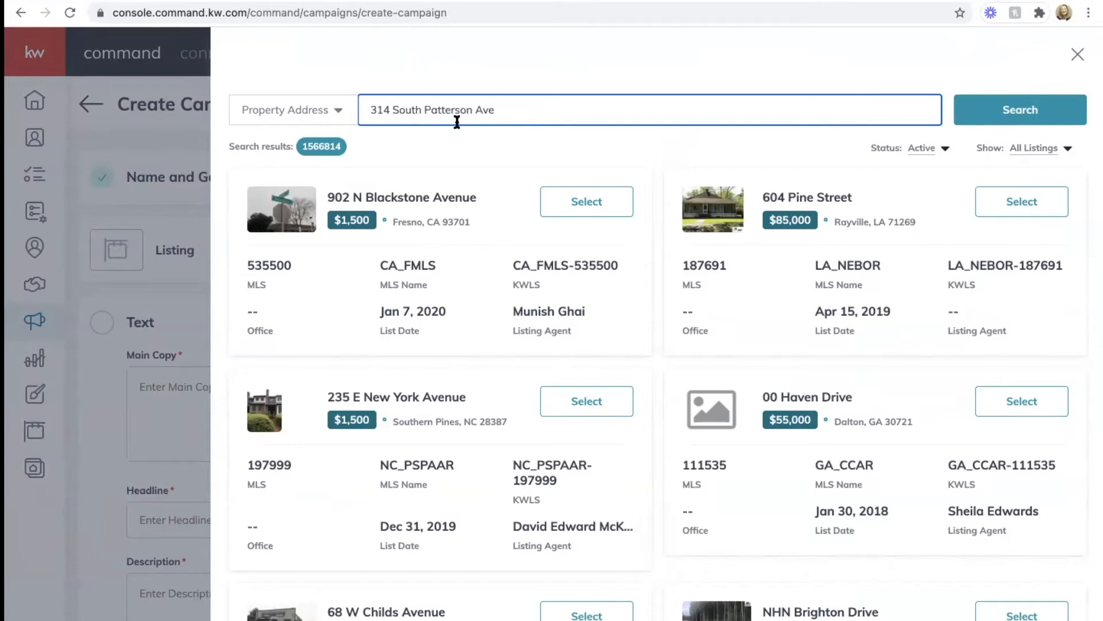
pyautogui.click(420, 109)
pyautogui.press('BackSpace')
pyautogui.press('BackSpace')
pyautogui.press('BackSpace')
pyautogui.press('BackSpace')
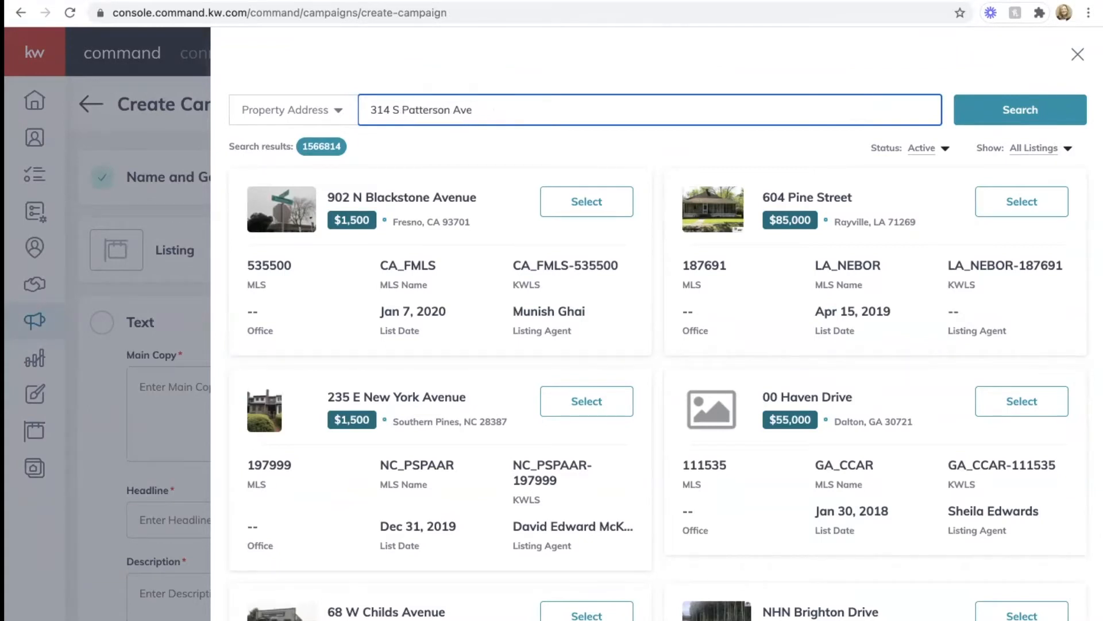
pyautogui.doubleClick(463, 110)
pyautogui.write('Park')
pyautogui.click(1012, 113)
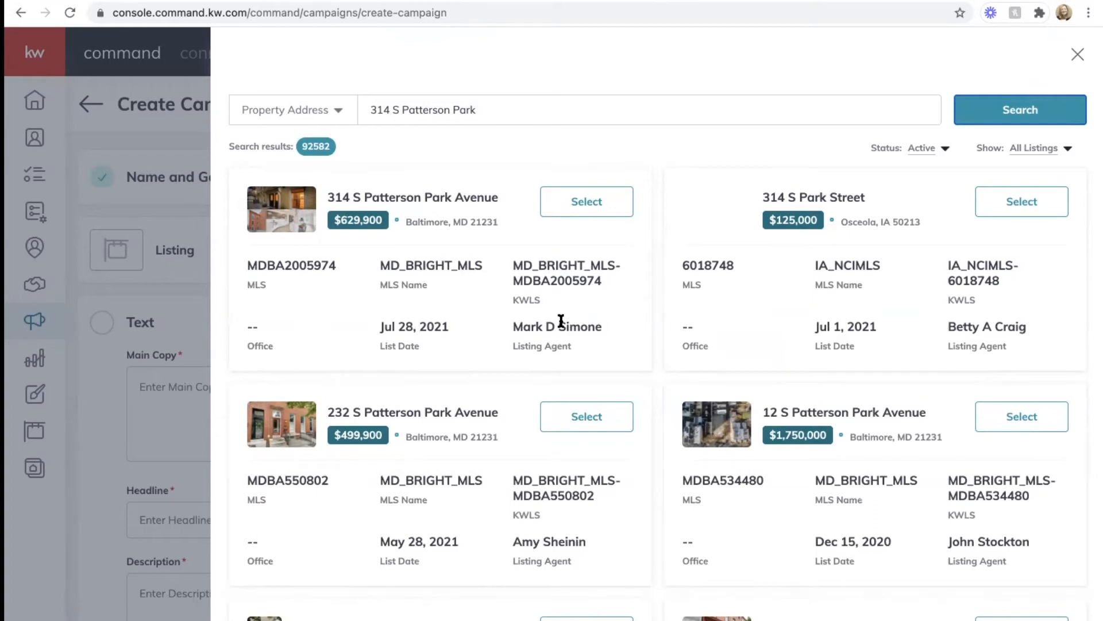
pyautogui.click(586, 210)
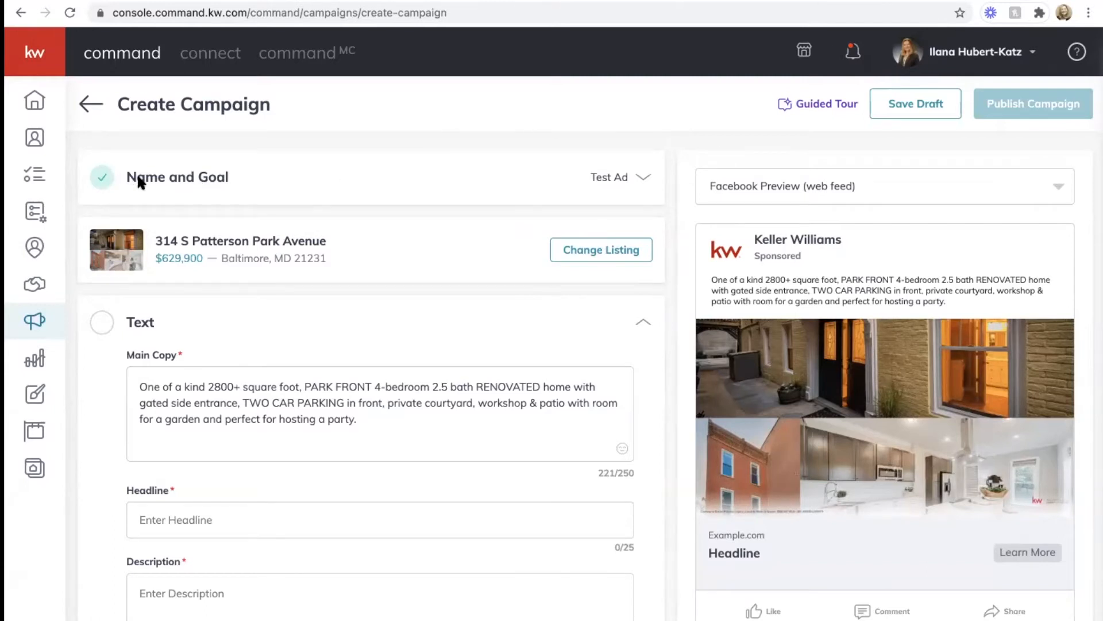
# Step: Scroll down to the Text section showing the 221-character listing description
pyautogui.scroll(-2, 264, 244)
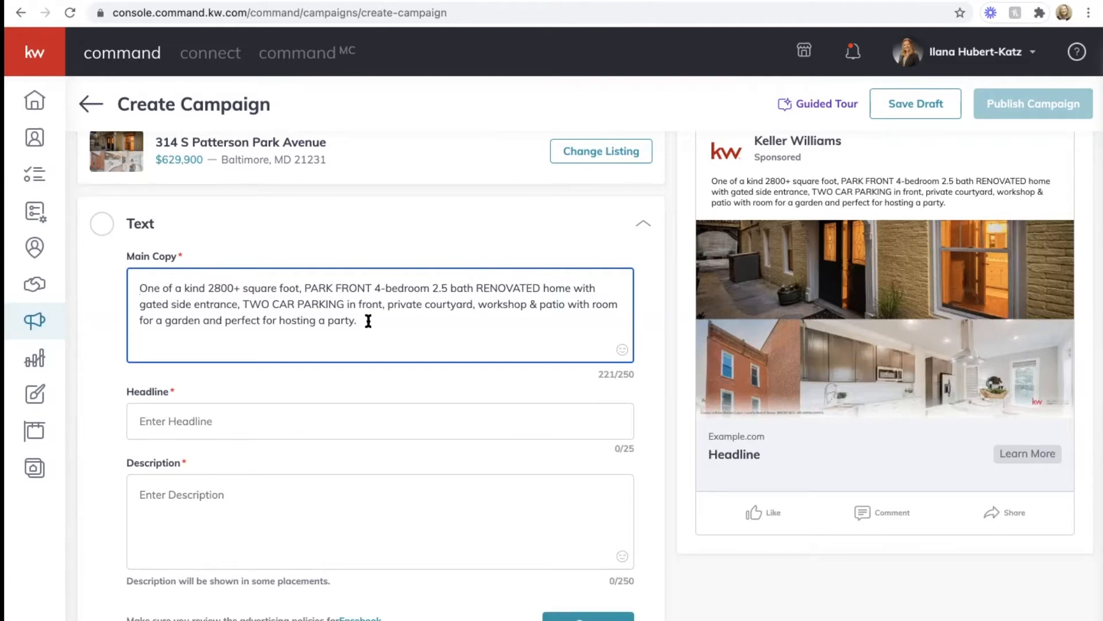
# Step: Replace the existing main copy with a house emoji
pyautogui.moveTo(362, 320); pyautogui.dragTo(140, 276)
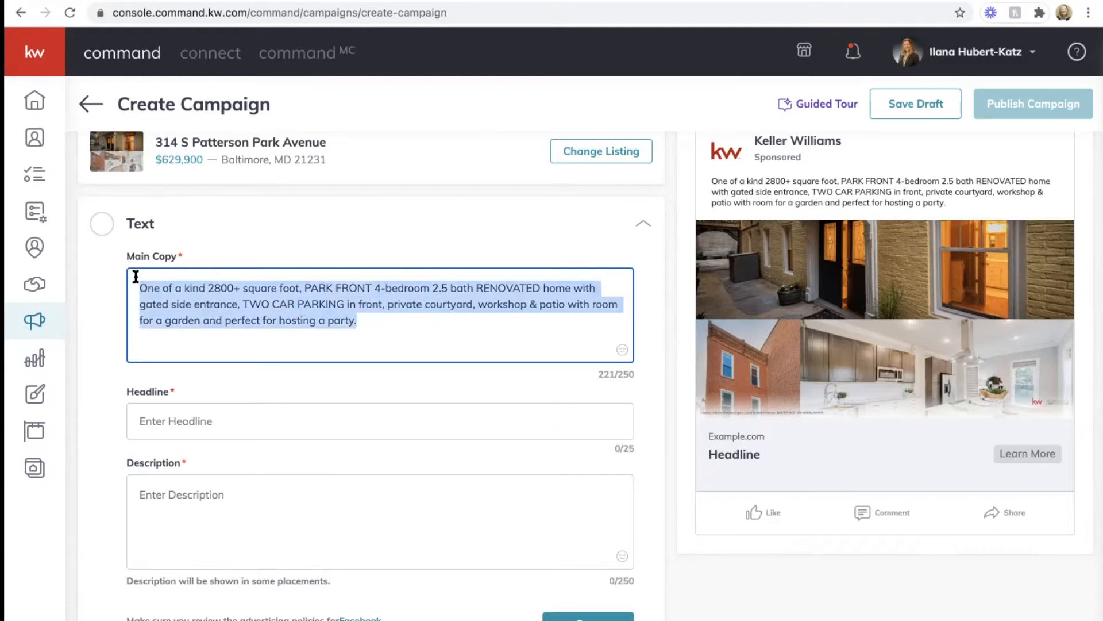
pyautogui.press('BackSpace')
pyautogui.click(622, 349)
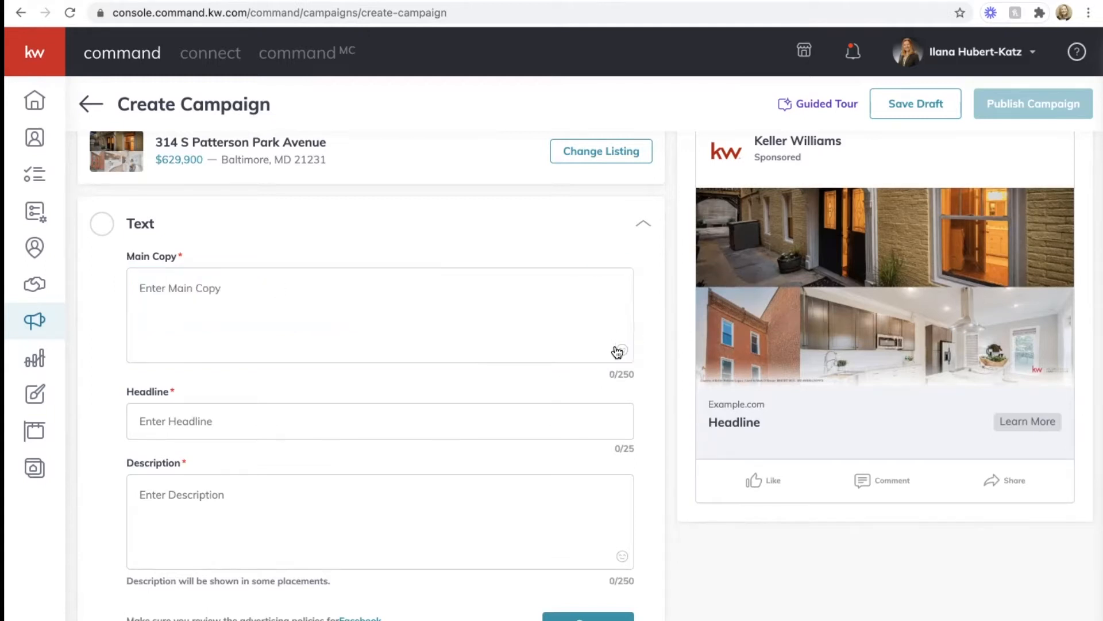
pyautogui.write('house')
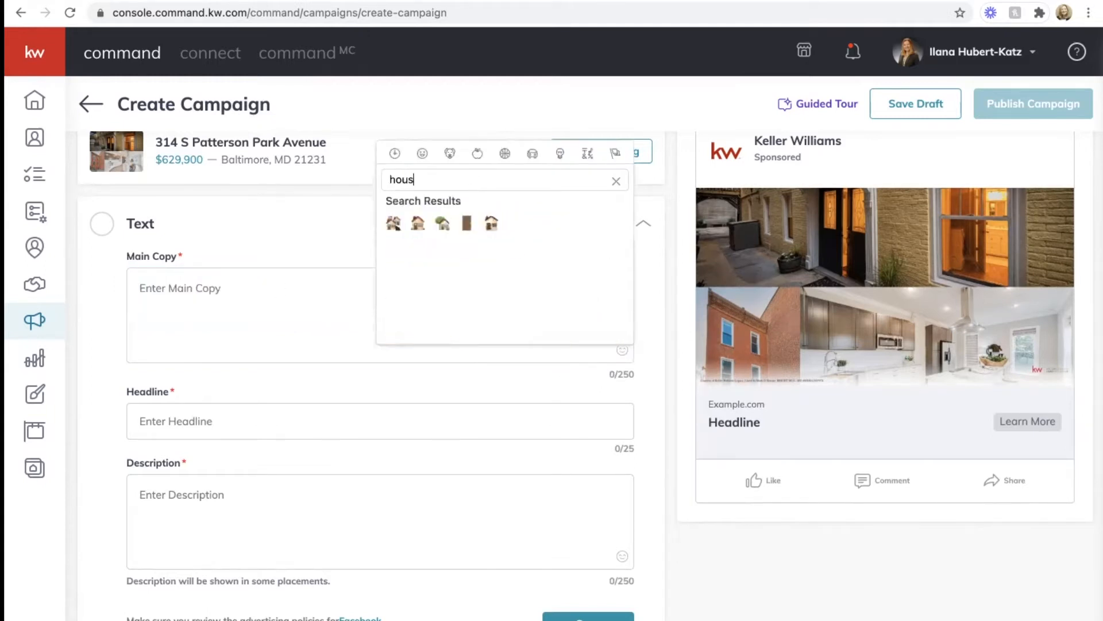
pyautogui.click(441, 223)
pyautogui.click(188, 287)
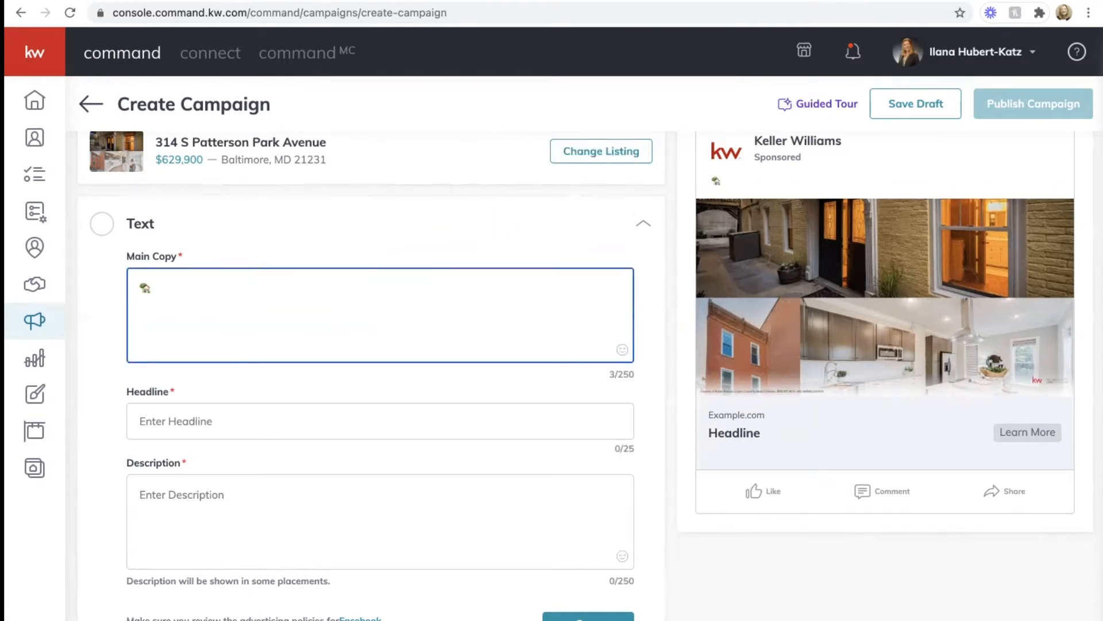
# Step: Type 'HOT NEW LISTING!!! 4 Bedroom, private courtyard, 2 Car Parking and FULLY Renovated' after the emoji
pyautogui.write('HOT NEW LISTING')
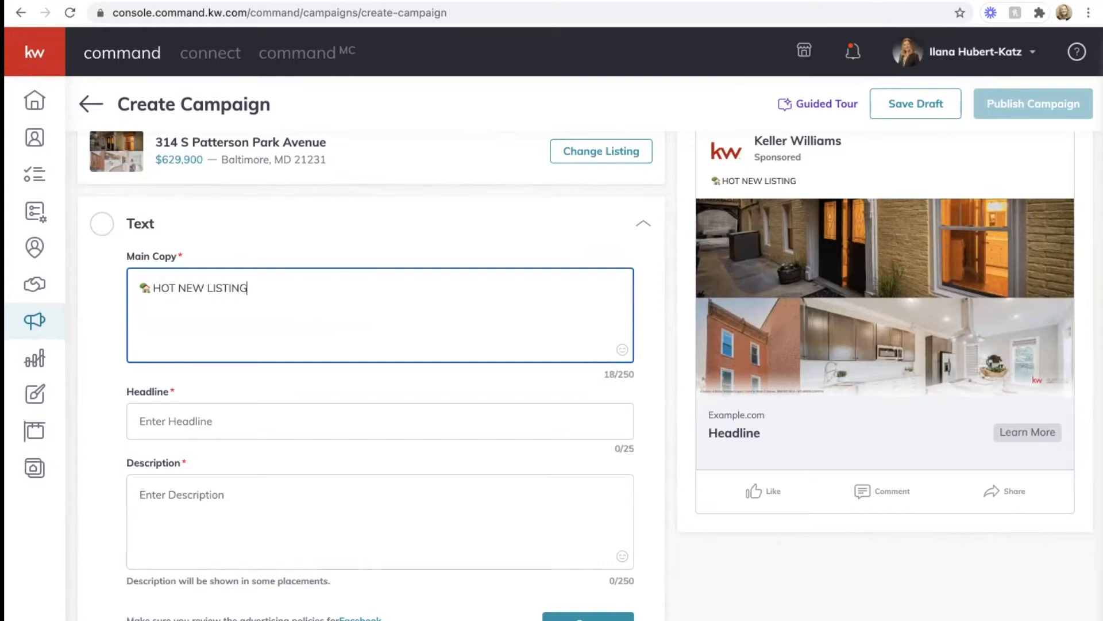
pyautogui.write('!!! 4 Bedroom')
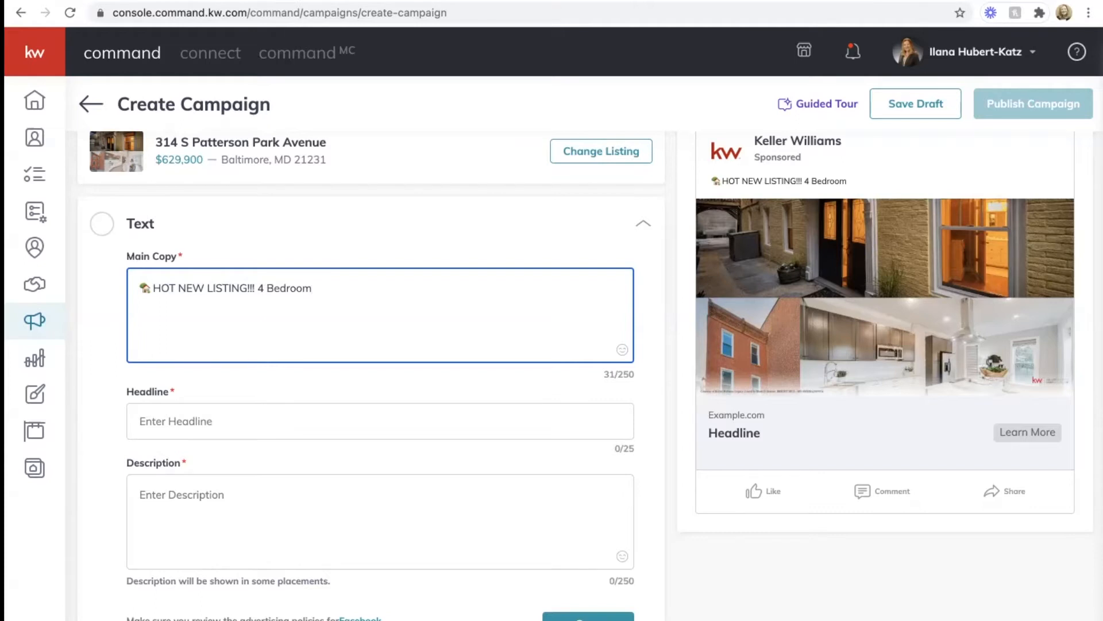
pyautogui.write(', private courtyard')
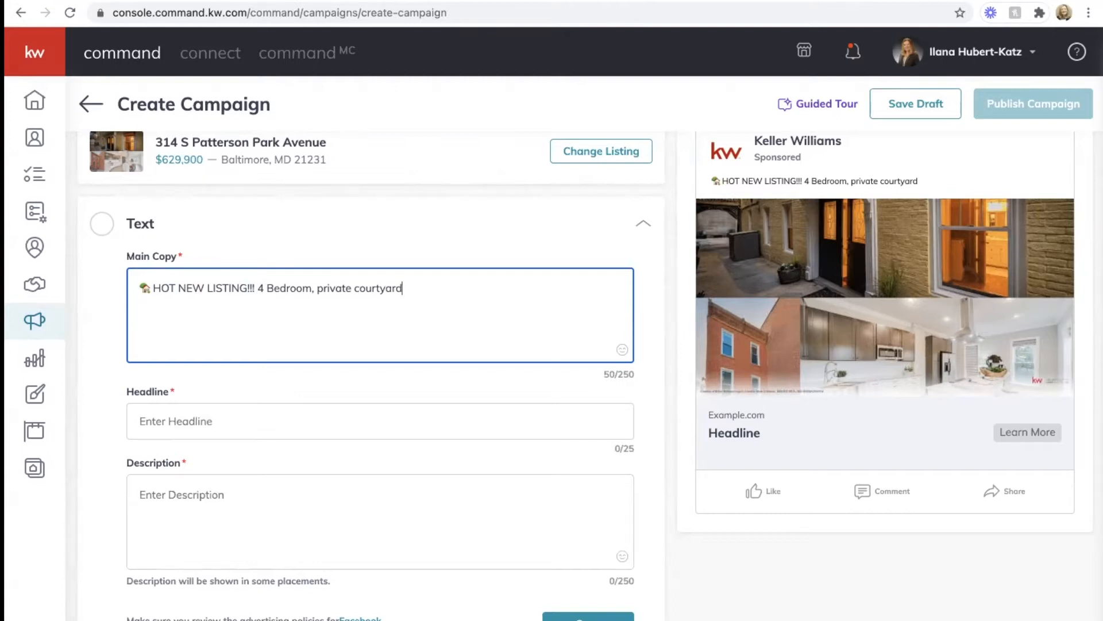
pyautogui.write(', 2 Car Parking and FULLY Re')
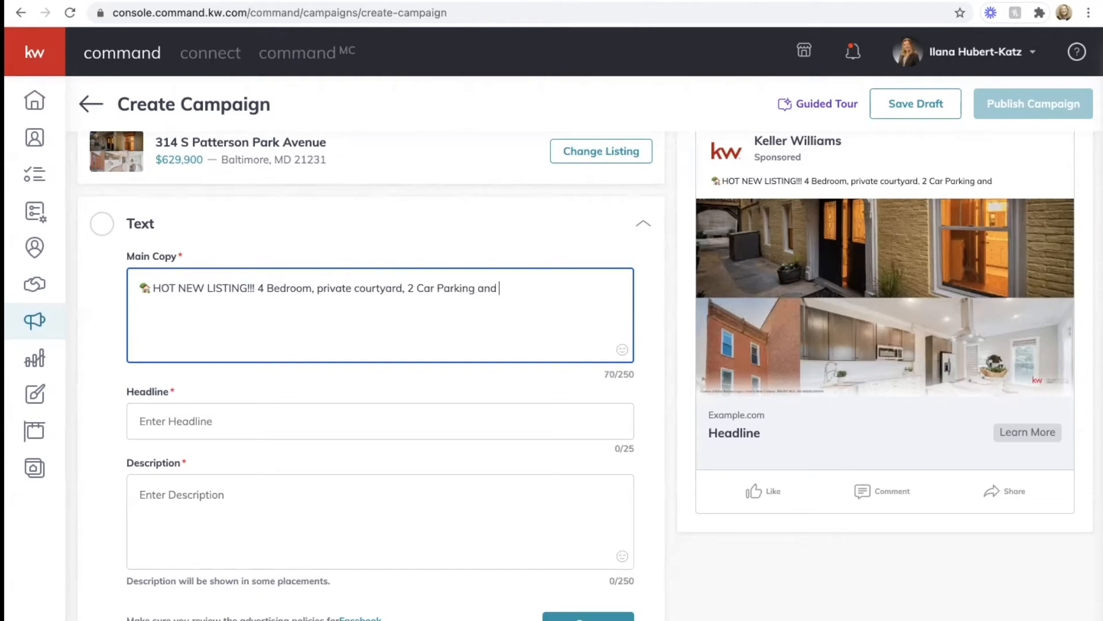
pyautogui.write('novated')
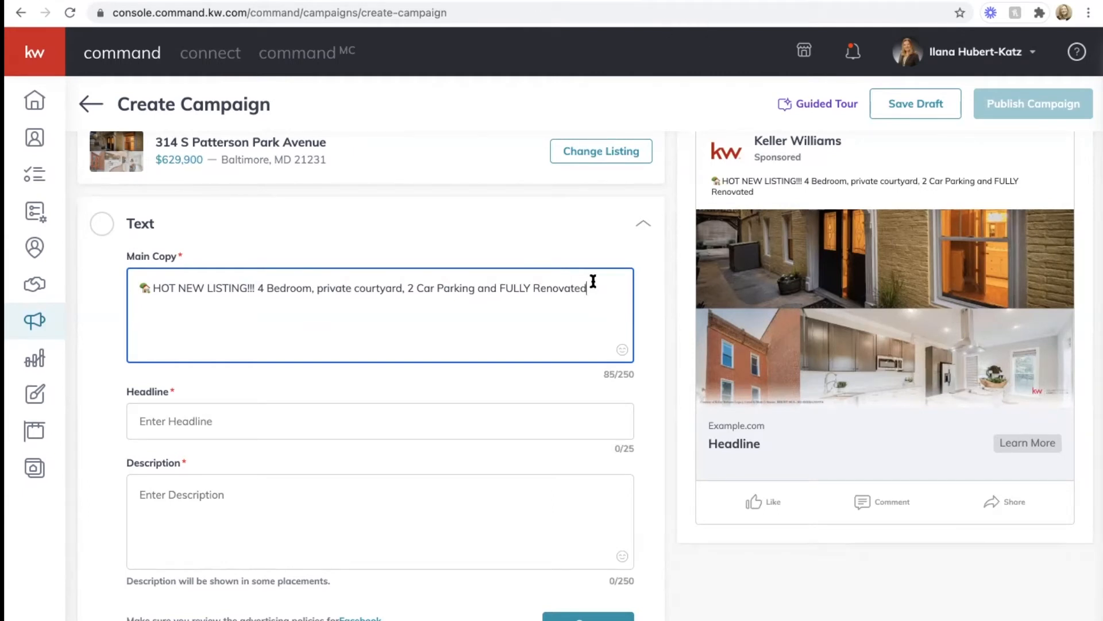
# Step: Add a fire emoji to the end of the main copy
pyautogui.click(623, 350)
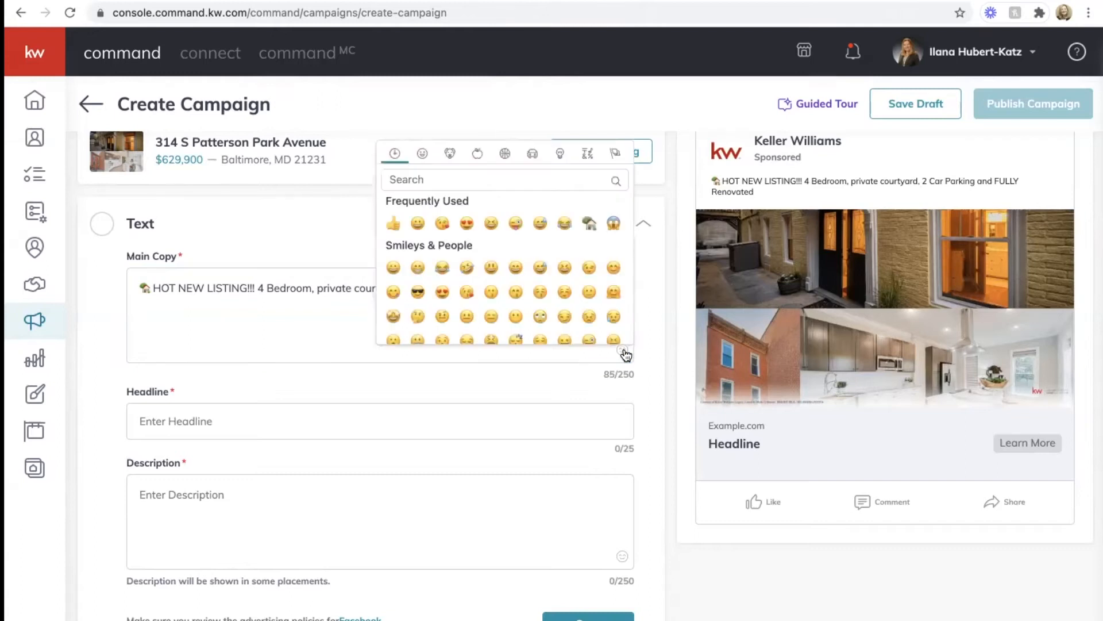
pyautogui.click(522, 177)
pyautogui.write('fire')
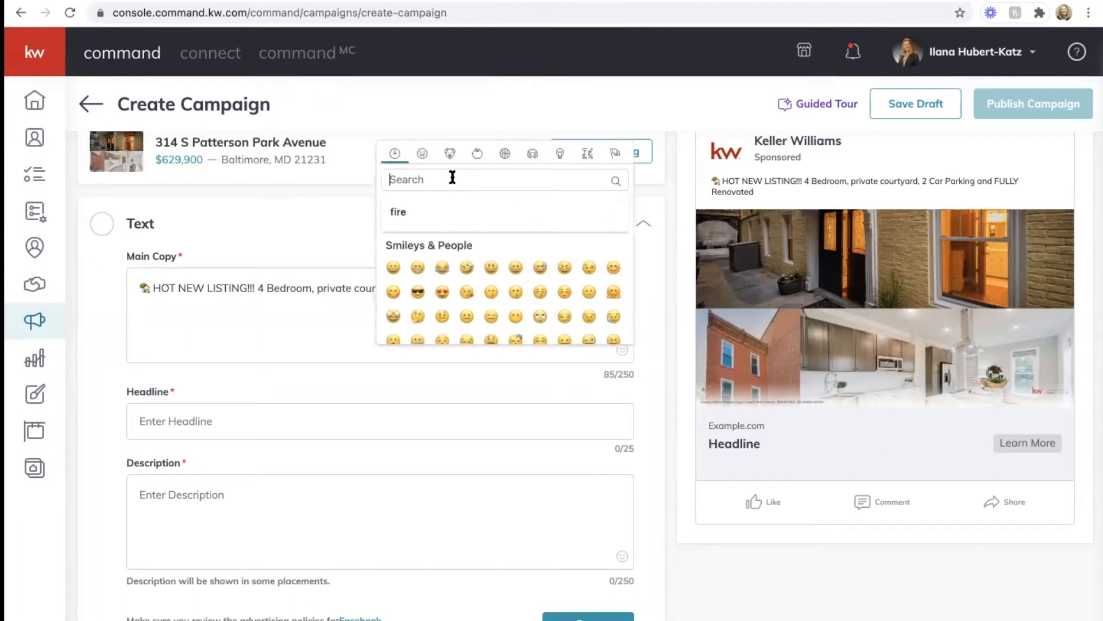
pyautogui.click(393, 223)
pyautogui.click(608, 284)
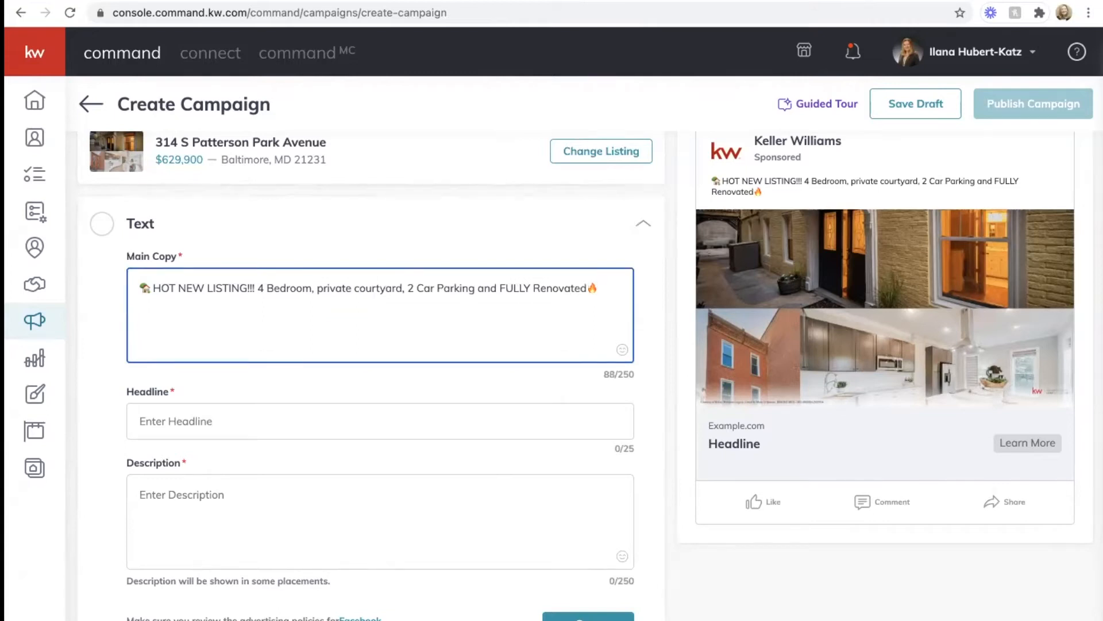
# Step: Append 'Do Not Miss Out...will sell fast. Click to learn more' to the main copy
pyautogui.write('Do Not Miss Out, Will')
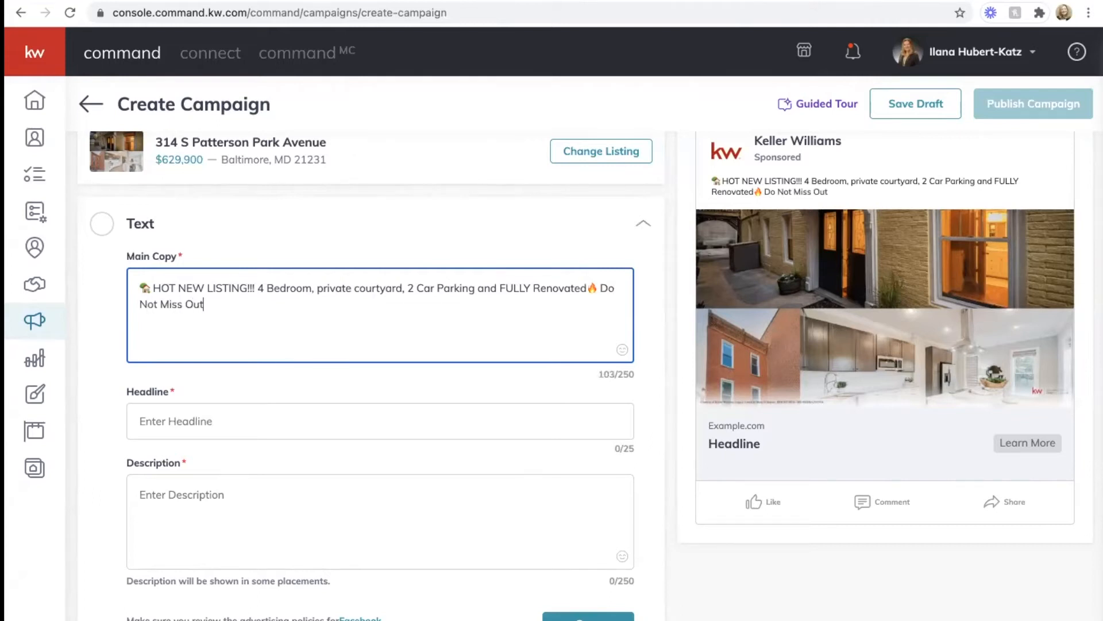
pyautogui.press('BackSpace')
pyautogui.press('BackSpace')
pyautogui.press('BackSpace')
pyautogui.press('BackSpace')
pyautogui.press('BackSpace')
pyautogui.press('BackSpace')
pyautogui.press('BackSpace')
pyautogui.write('t...wi')
pyautogui.write('ll go')
pyautogui.press('BackSpace')
pyautogui.press('BackSpace')
pyautogui.press('BackSpace')
pyautogui.write('sell fast. Click to learn more')
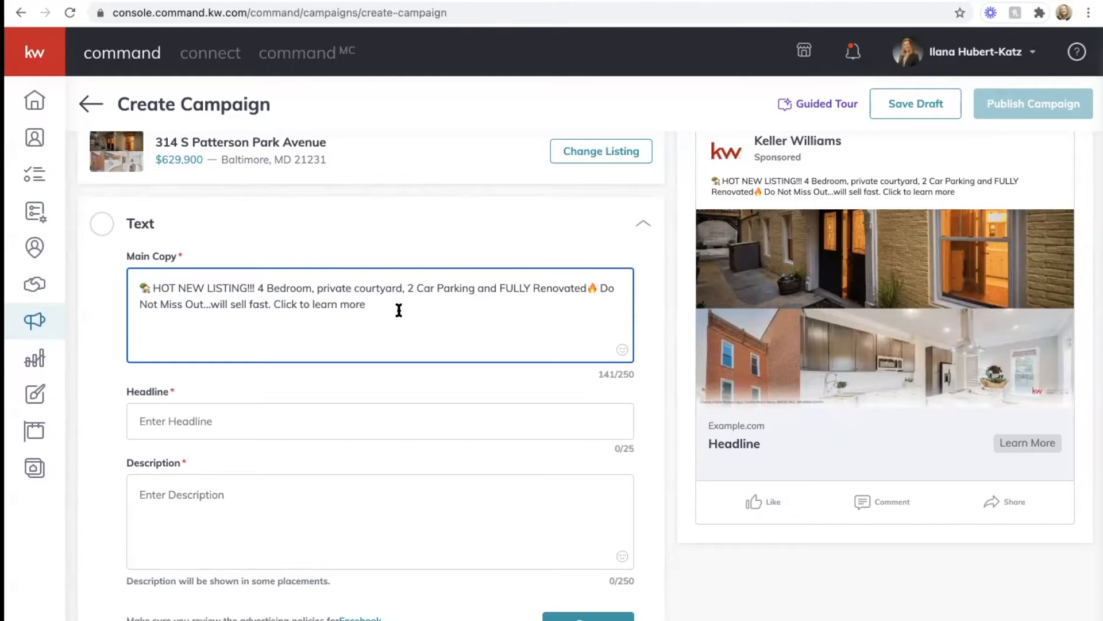
# Step: Draft the ad headline as 'FULLY RENOVATED - HOT NEW'
pyautogui.click(264, 409)
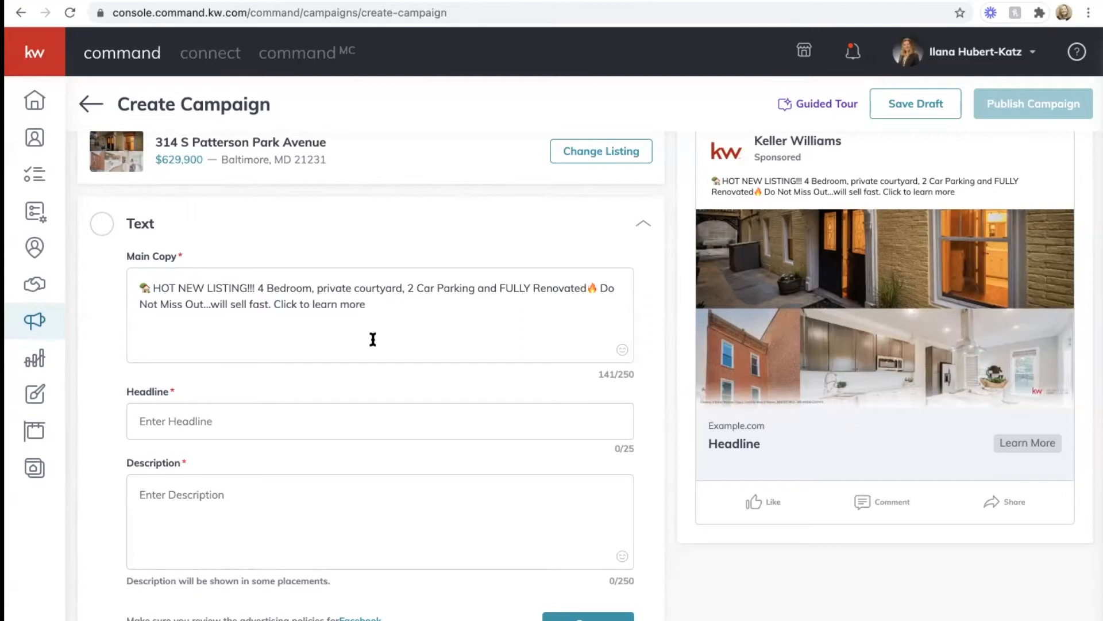
pyautogui.write('FU')
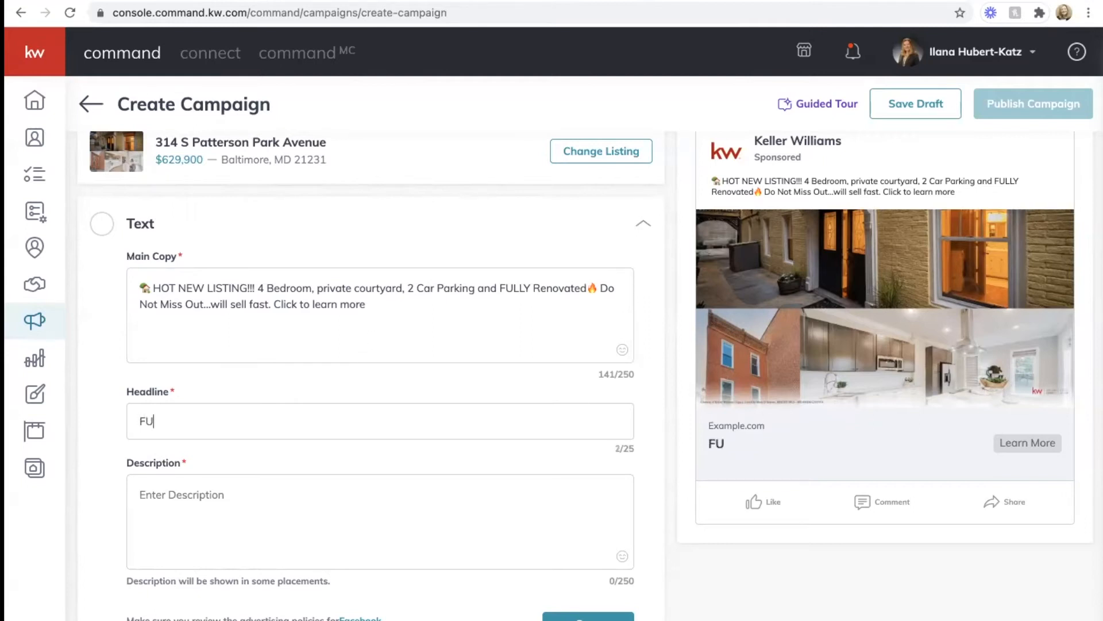
pyautogui.write('LLY RENOT')
pyautogui.press('BackSpace')
pyautogui.press('BackSpace')
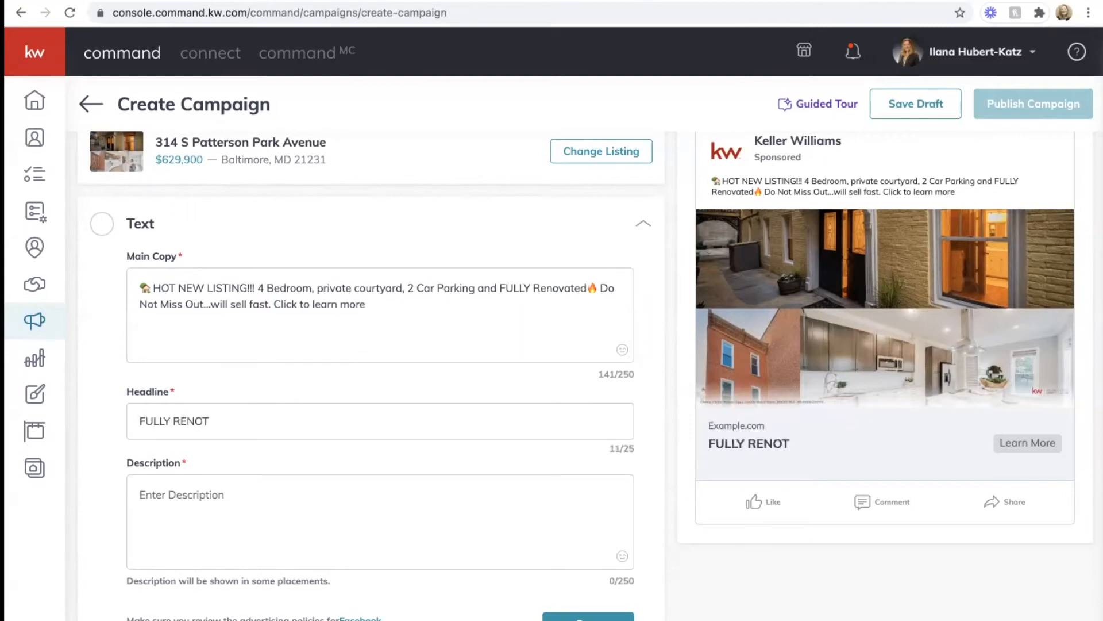
pyautogui.press('BackSpace')
pyautogui.write('NOVATED - HOT NEW')
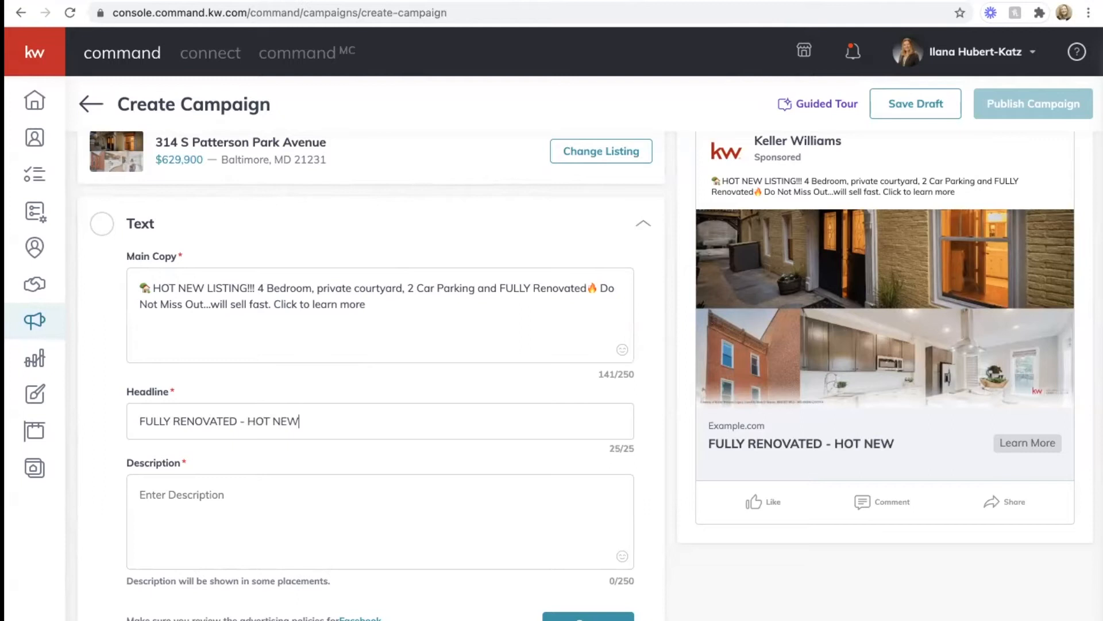
# Step: Rework the headline wording, finally replacing it entirely with 'HOT NEW LISTING'
pyautogui.moveTo(298, 421); pyautogui.dragTo(268, 422)
pyautogui.write('NEW')
pyautogui.press('BackSpace')
pyautogui.press('BackSpace')
pyautogui.press('BackSpace')
pyautogui.press('BackSpace')
pyautogui.write('NEW')
pyautogui.press('BackSpace')
pyautogui.press('BackSpace')
pyautogui.press('BackSpace')
pyautogui.press('BackSpace')
pyautogui.press('BackSpace')
pyautogui.press('BackSpace')
pyautogui.press('BackSpace')
pyautogui.press('BackSpace')
pyautogui.press('BackSpace')
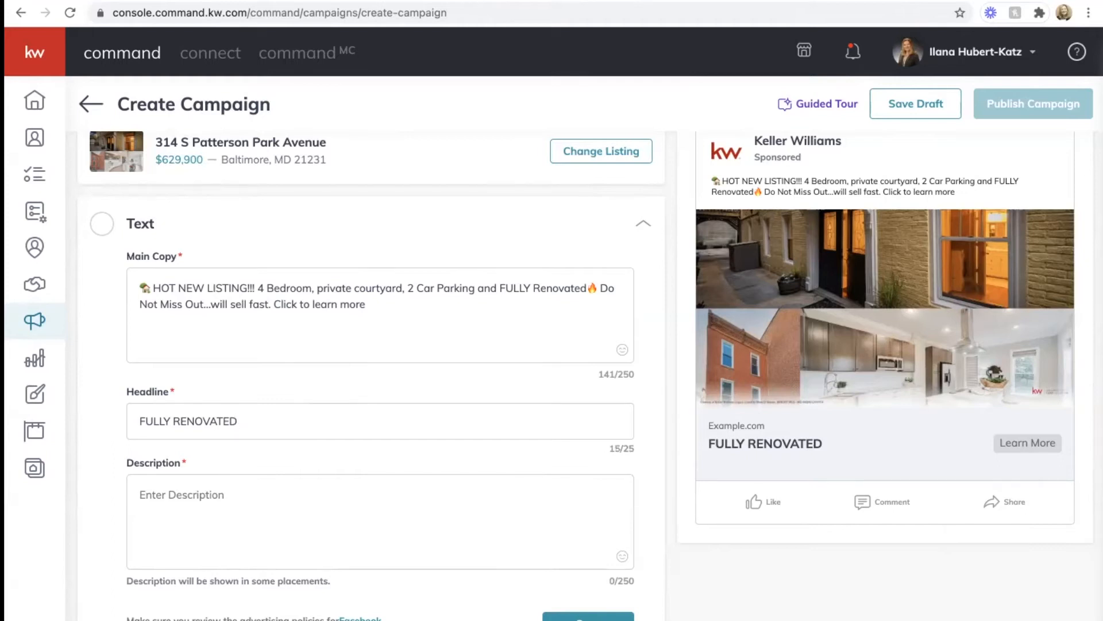
pyautogui.write('!')
pyautogui.moveTo(242, 430); pyautogui.dragTo(61, 420)
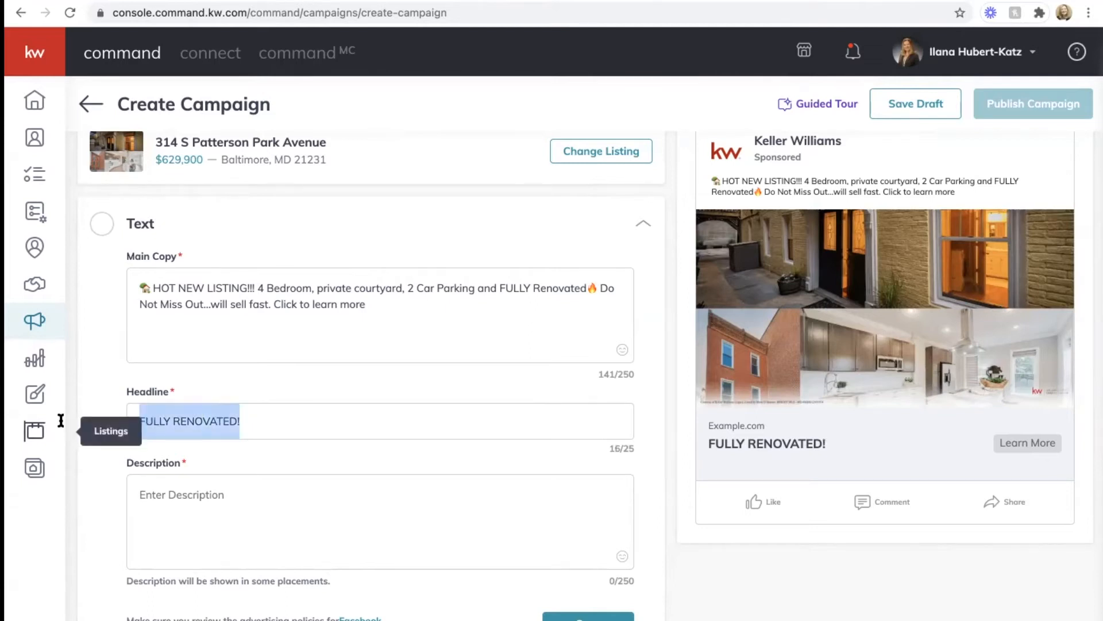
pyautogui.write('HOT N')
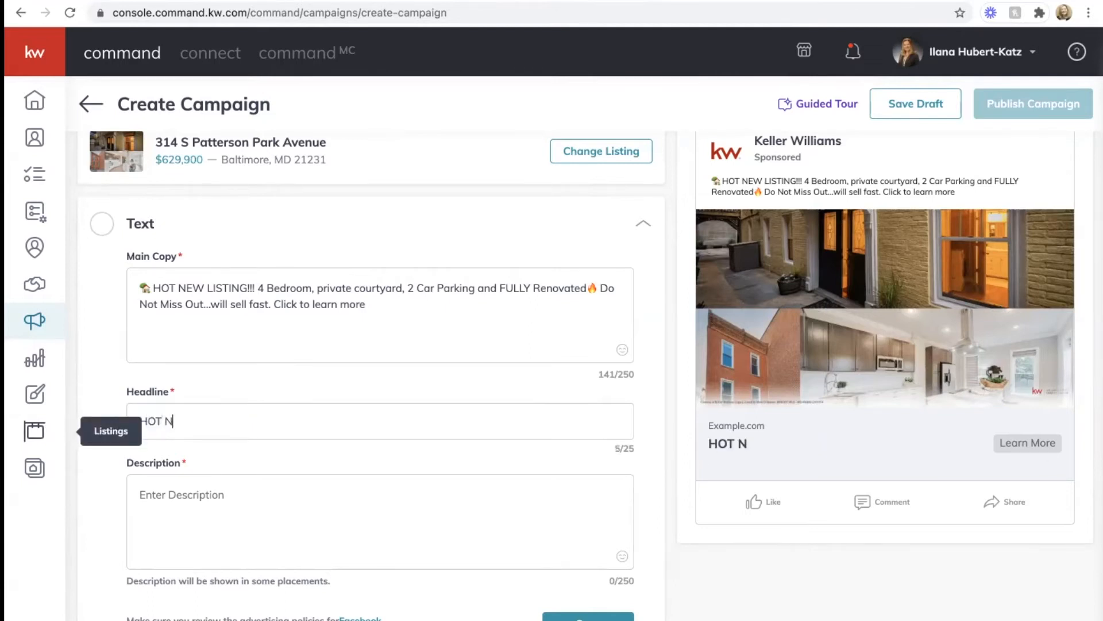
pyautogui.write('EW LISTING')
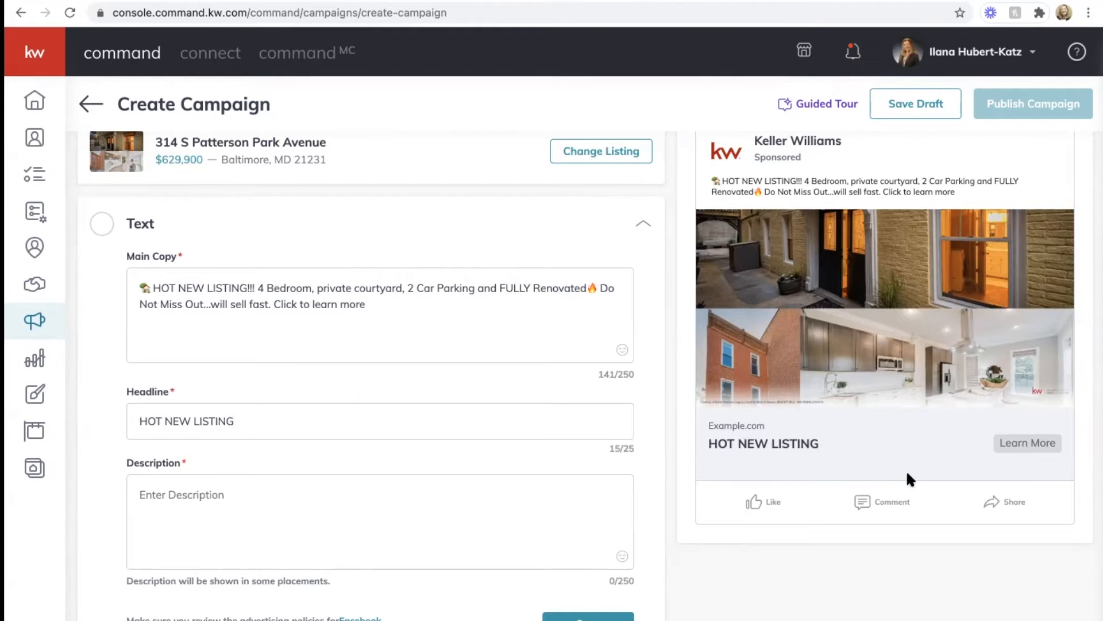
pyautogui.click(251, 507)
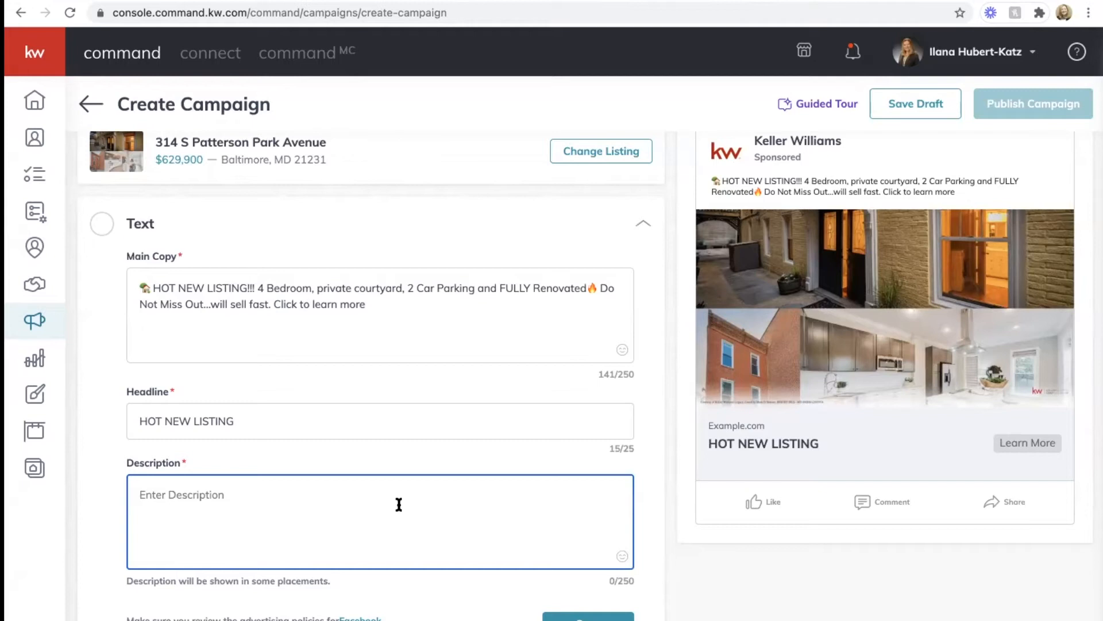
# Step: Enter 'Click for more info' as the ad description and save the Text section
pyautogui.write('Click to learn more')
pyautogui.press('BackSpace')
pyautogui.press('BackSpace')
pyautogui.press('BackSpace')
pyautogui.press('BackSpace')
pyautogui.press('BackSpace')
pyautogui.press('BackSpace')
pyautogui.press('BackSpace')
pyautogui.press('BackSpace')
pyautogui.press('BackSpace')
pyautogui.press('BackSpace')
pyautogui.press('BackSpace')
pyautogui.press('BackSpace')
pyautogui.press('BackSpace')
pyautogui.write('for more info')
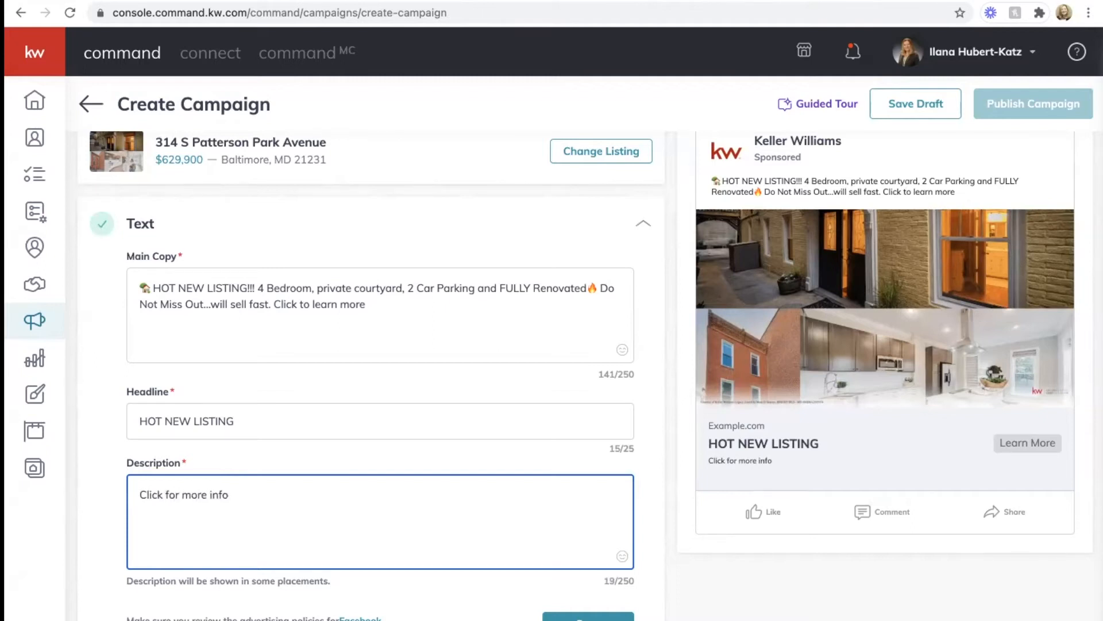
pyautogui.scroll(-2, 379, 374)
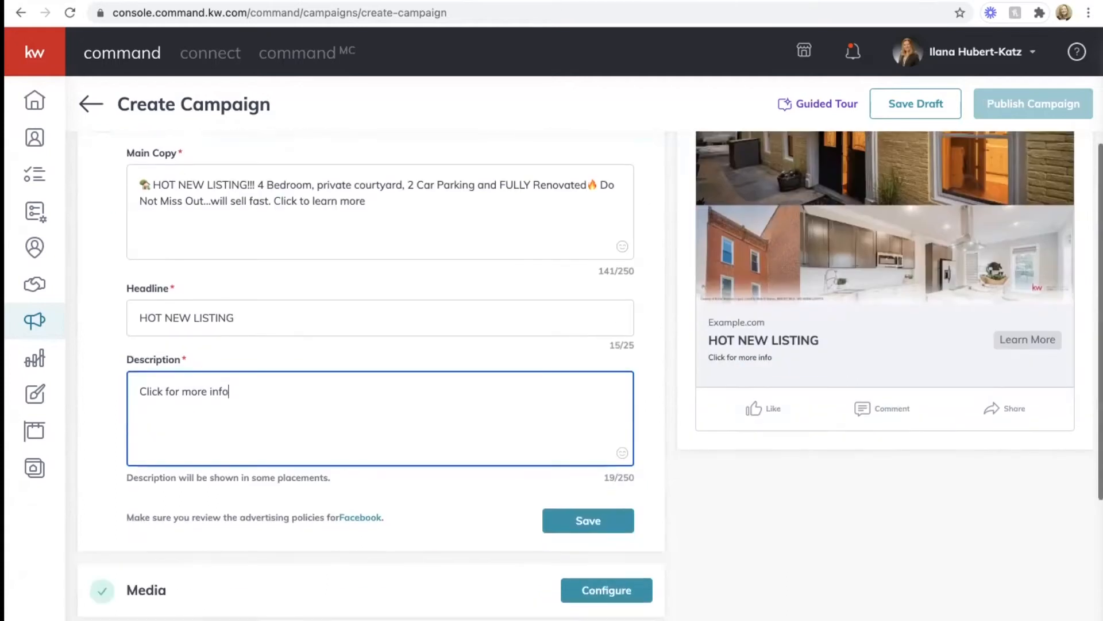
pyautogui.click(589, 520)
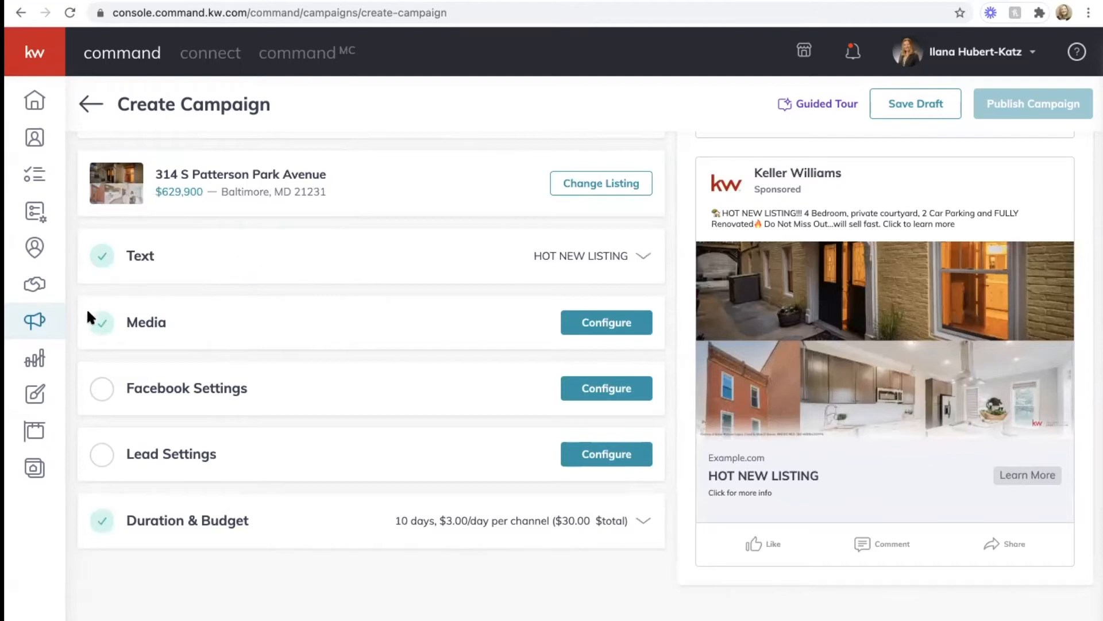
# Step: Expand the Media section and choose Change Image from the listing photo's menu
pyautogui.click(621, 326)
pyautogui.moveTo(163, 305)
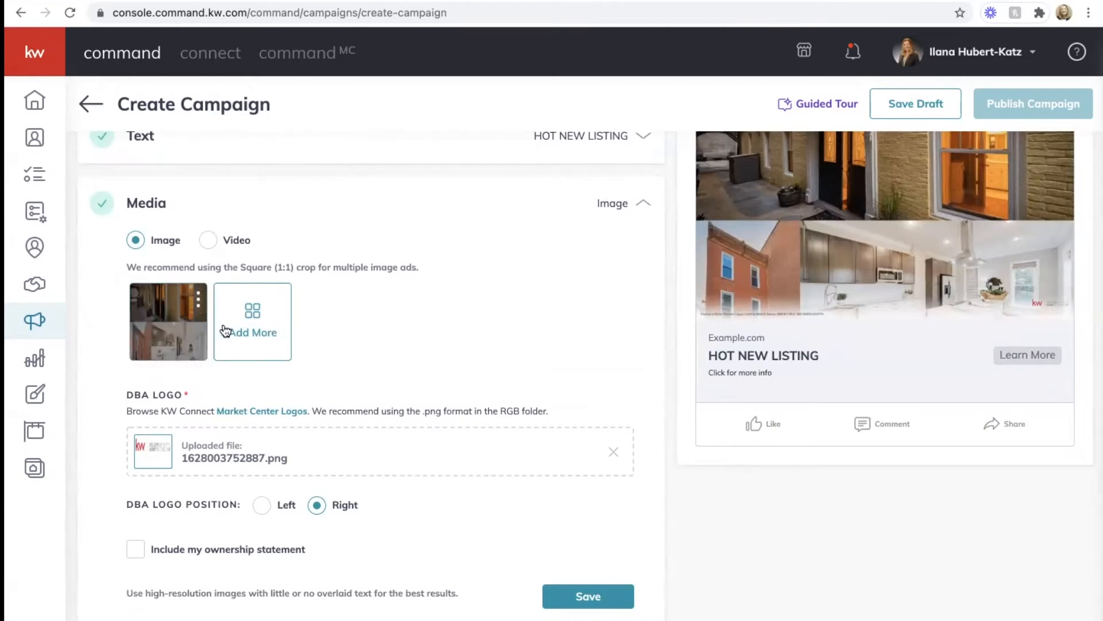
pyautogui.scroll(2, 512, 280)
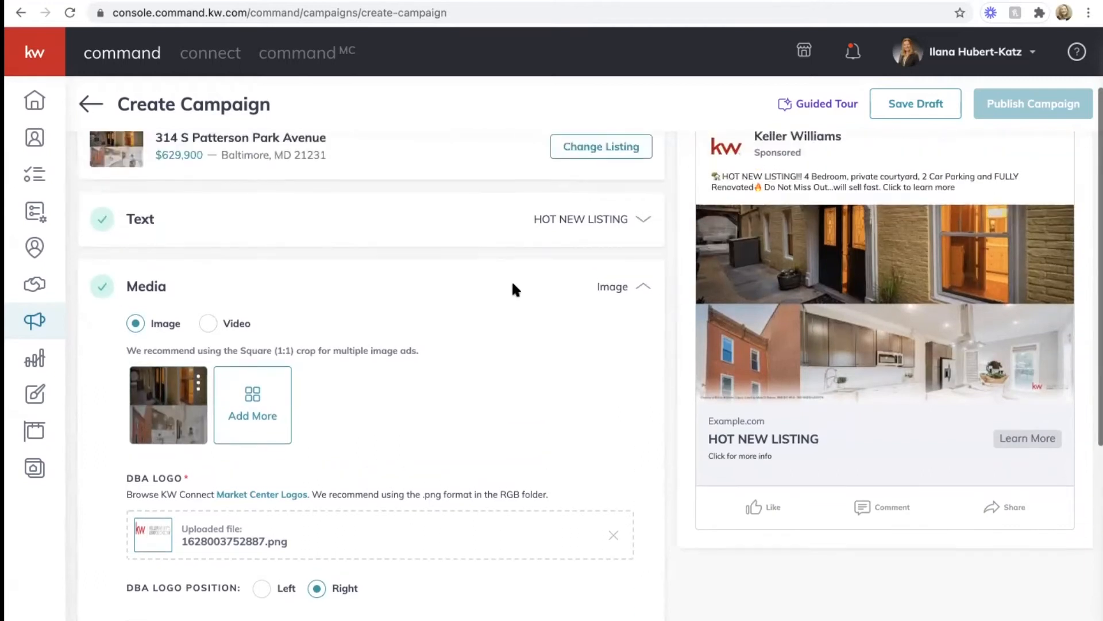
pyautogui.click(198, 384)
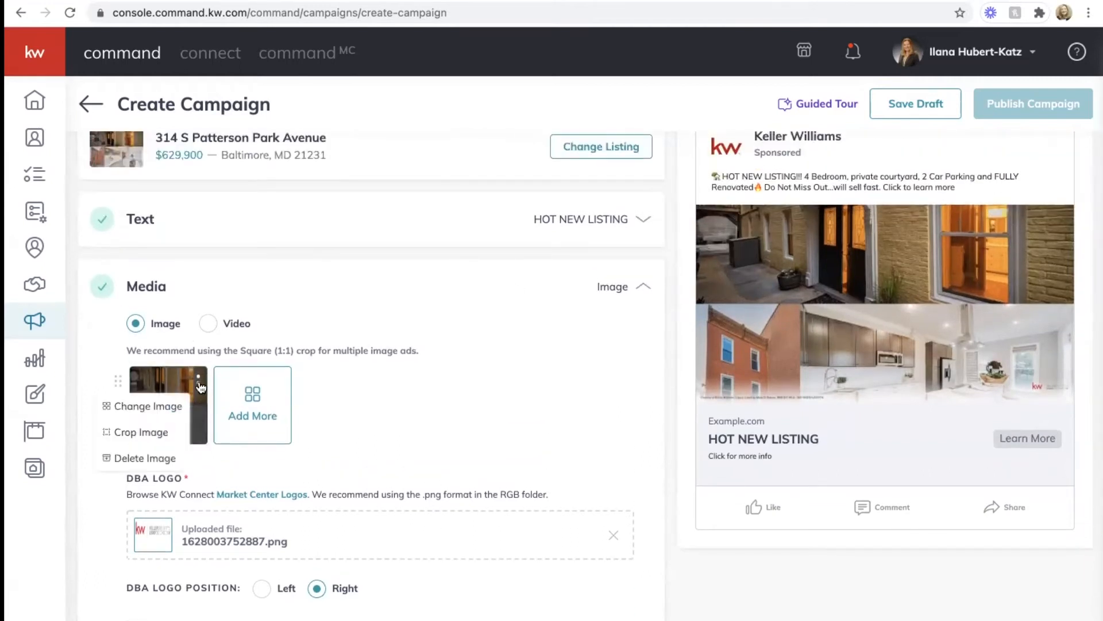
pyautogui.click(162, 408)
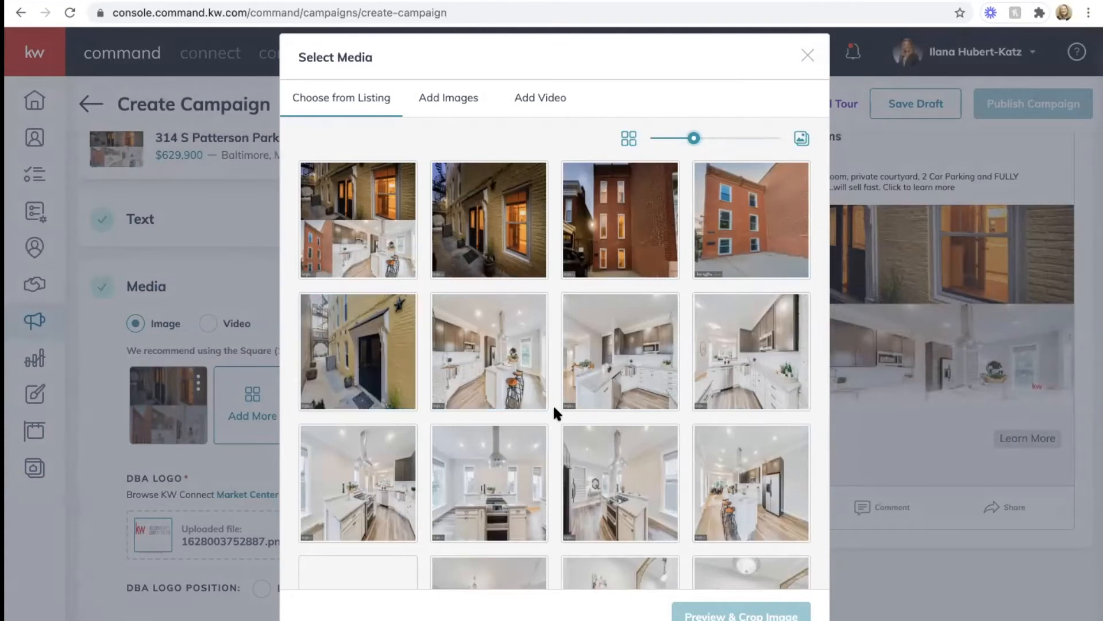
# Step: Try a couple of Choose from Listing photos, then close Select Media without changes
pyautogui.scroll(-5, 552, 405)
pyautogui.scroll(5, 553, 405)
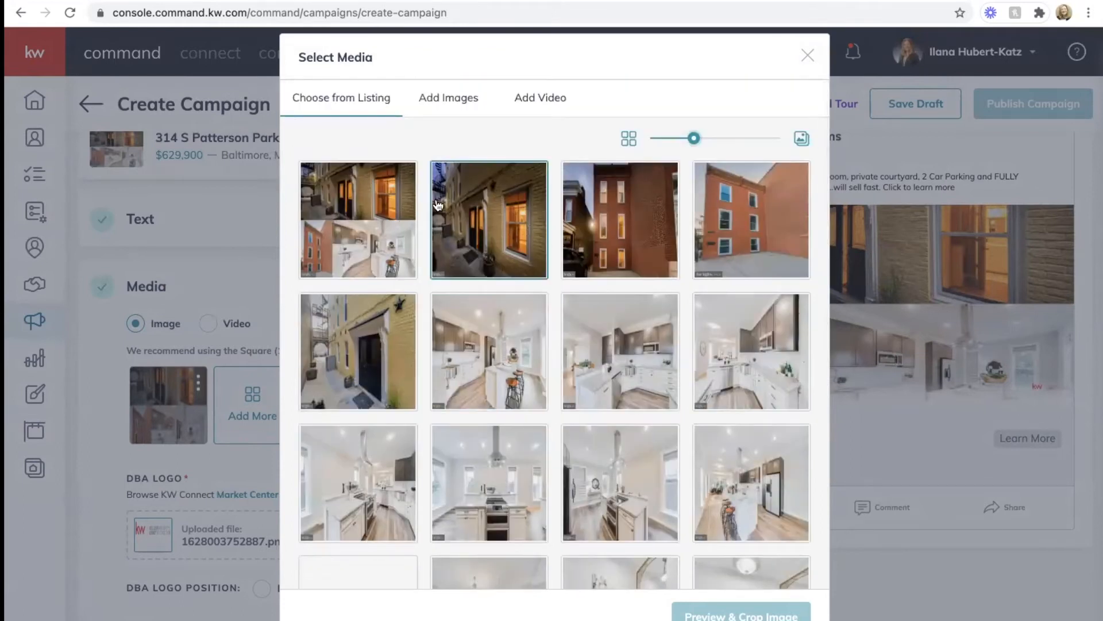
pyautogui.click(386, 193)
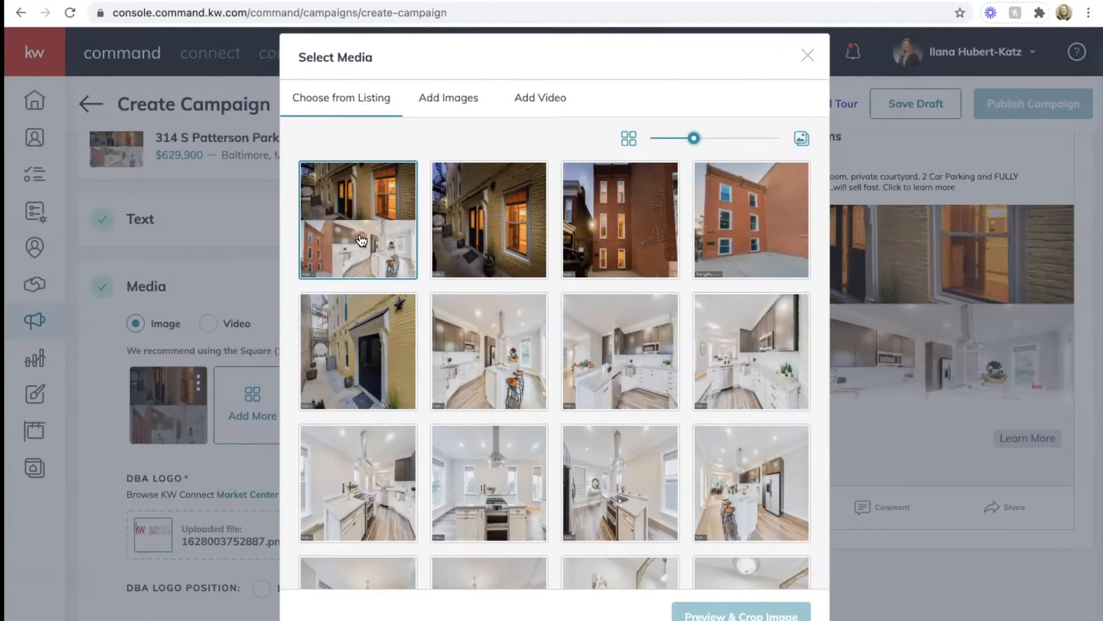
pyautogui.click(742, 213)
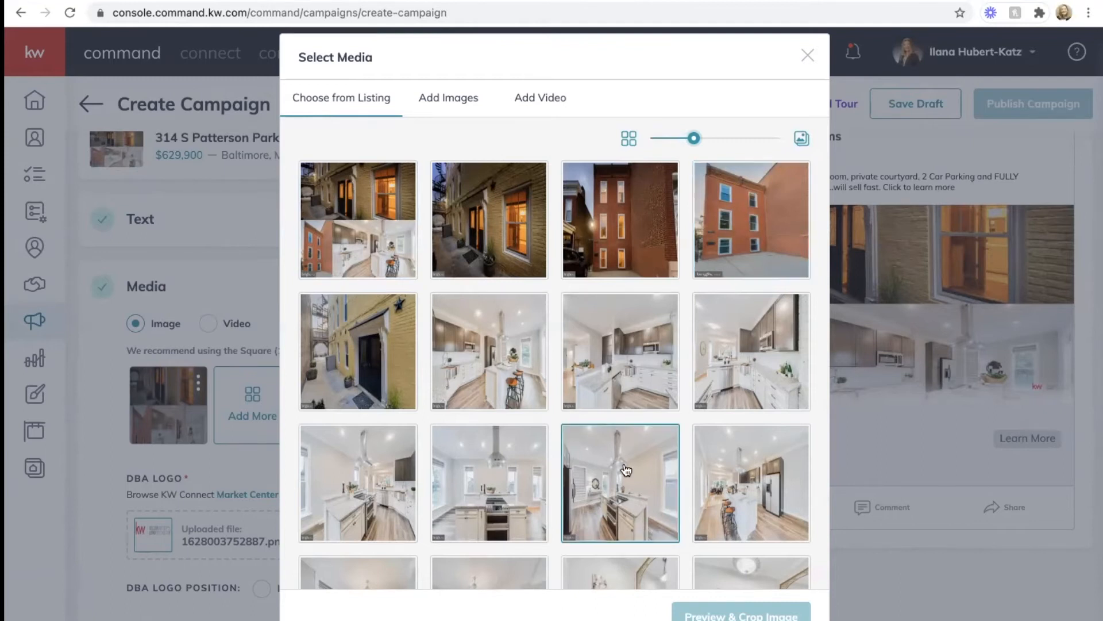
pyautogui.scroll(-5, 626, 470)
pyautogui.scroll(5, 626, 470)
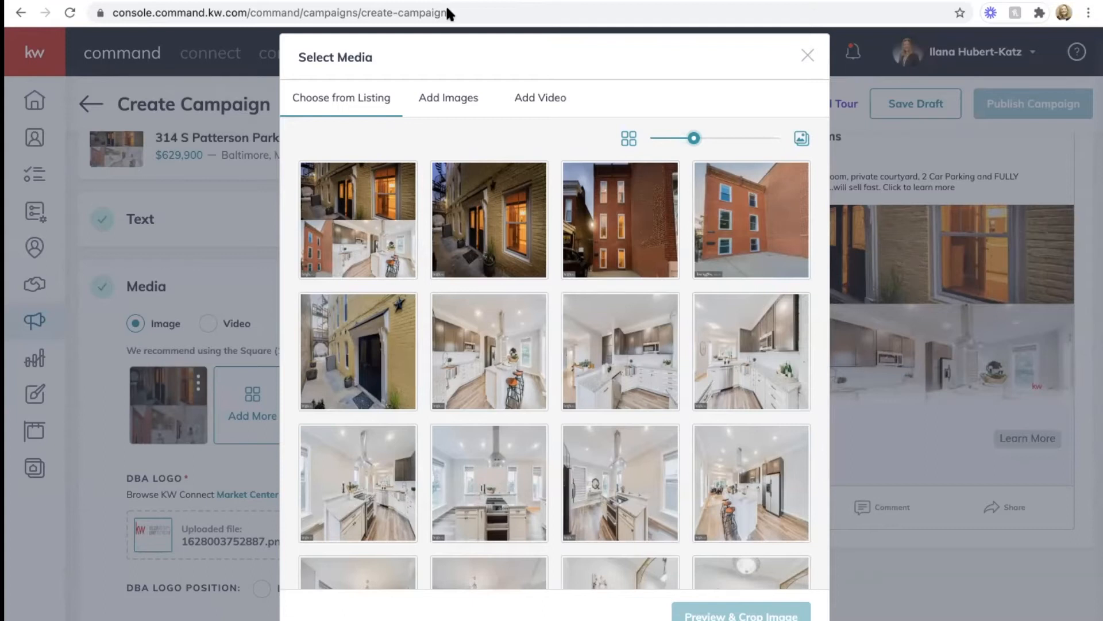
pyautogui.click(809, 53)
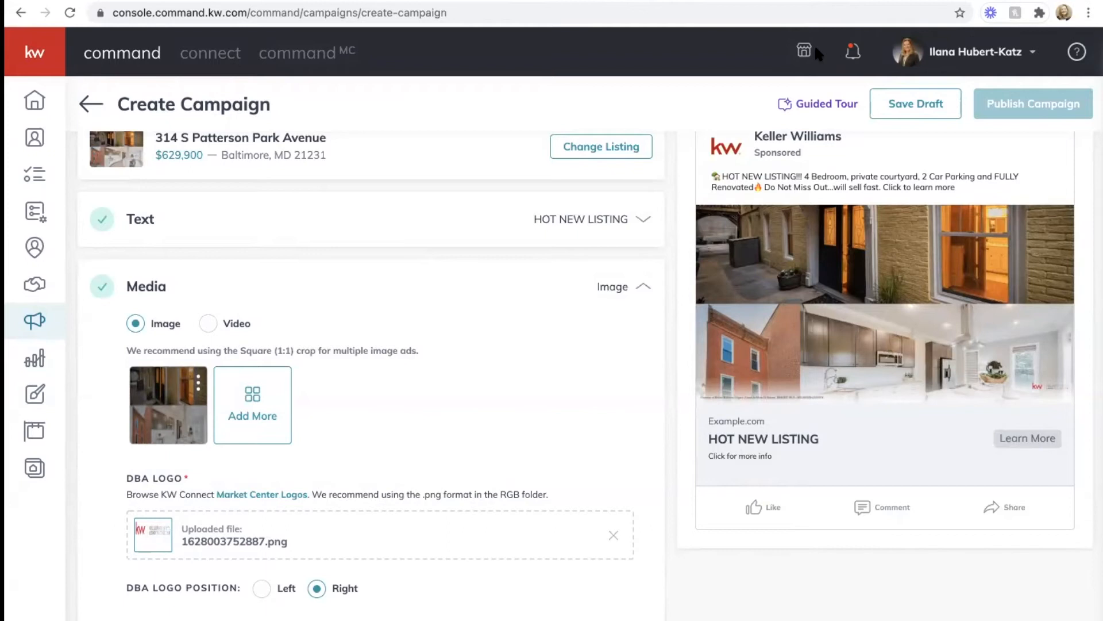
# Step: Review the Media section and save it with the current listing images
pyautogui.scroll(-4, 459, 443)
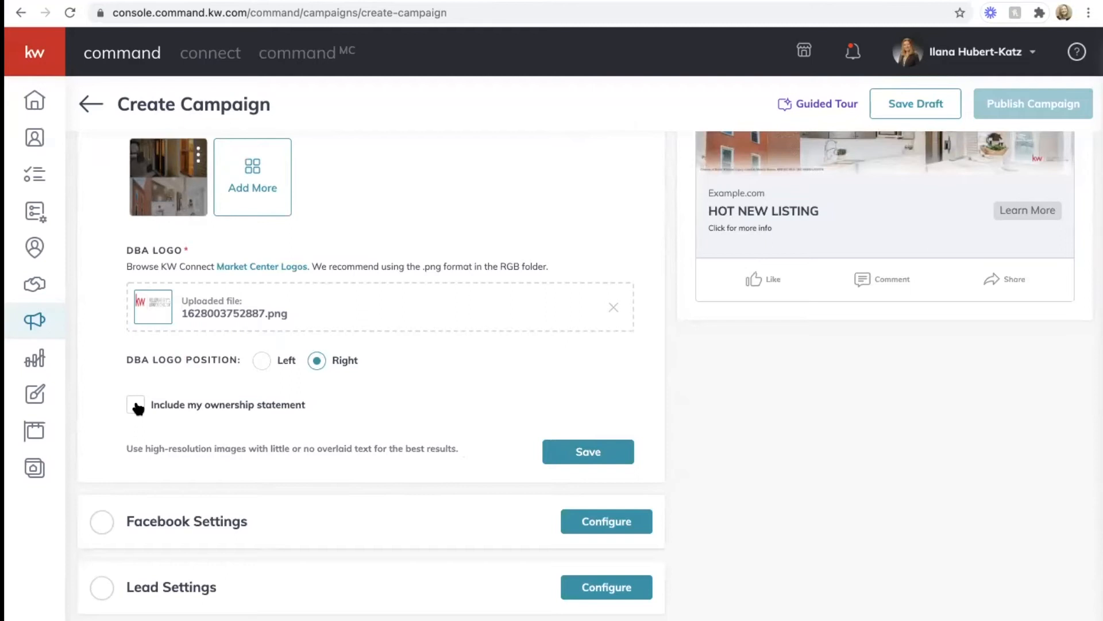
pyautogui.scroll(2, 595, 265)
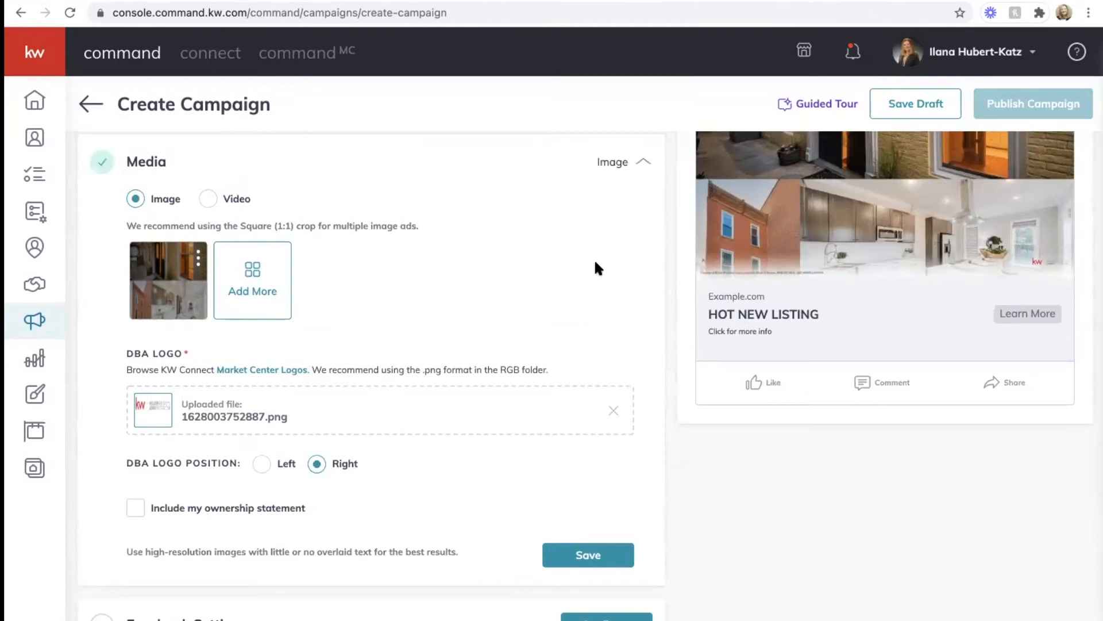
pyautogui.scroll(1, 596, 265)
pyautogui.scroll(-2, 596, 266)
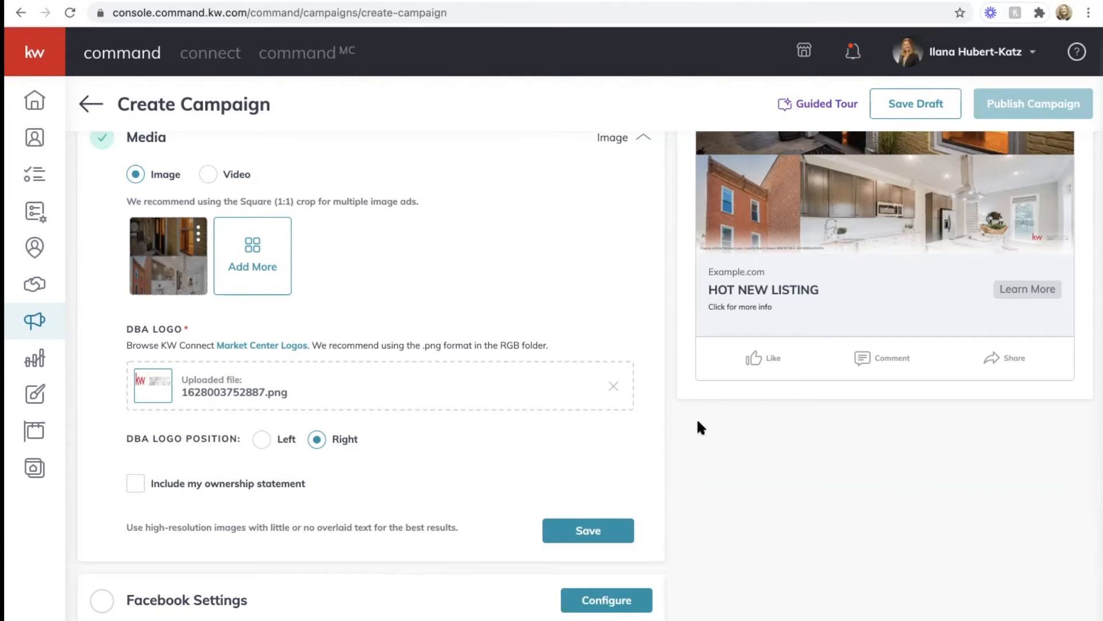
pyautogui.click(592, 529)
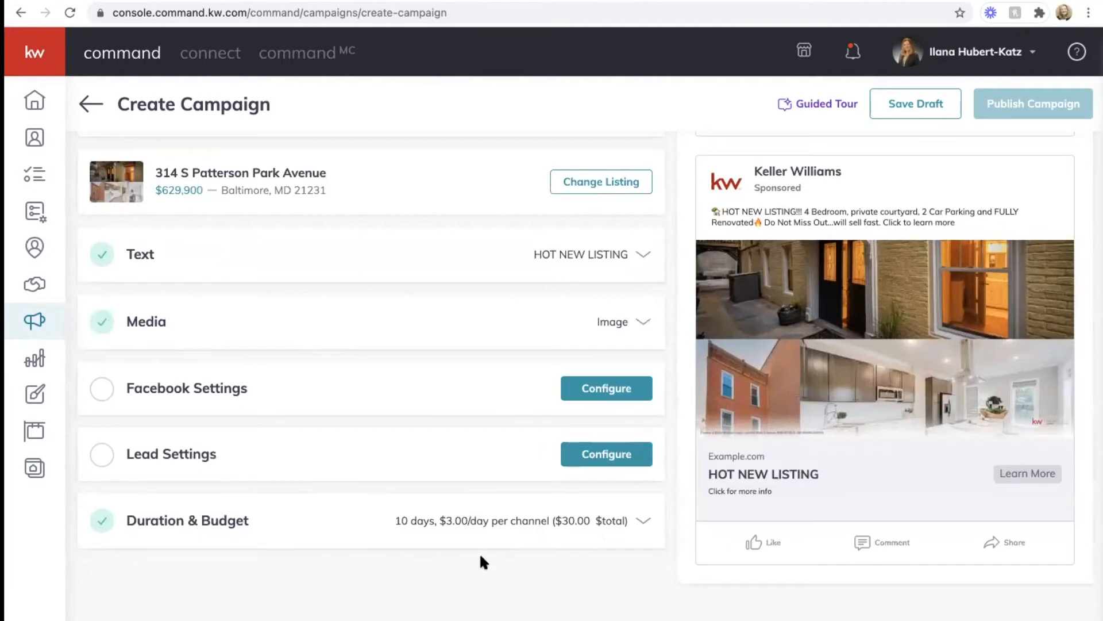
# Step: Expand Facebook Settings and review its ad account and page fields
pyautogui.click(288, 394)
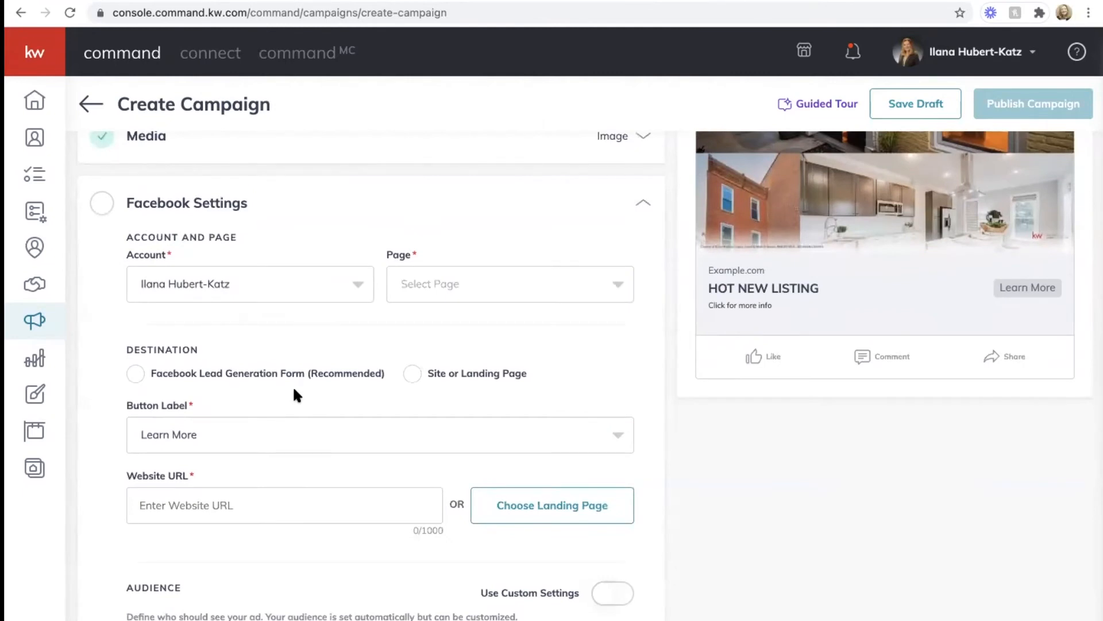
pyautogui.scroll(-3, 293, 389)
pyautogui.scroll(4, 294, 389)
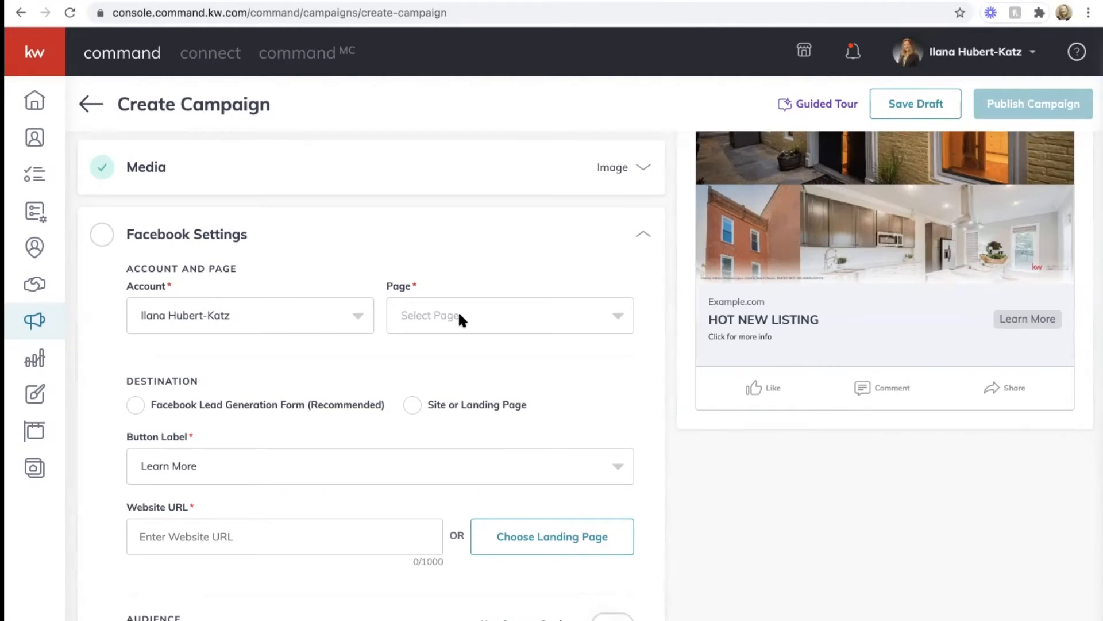
pyautogui.click(460, 316)
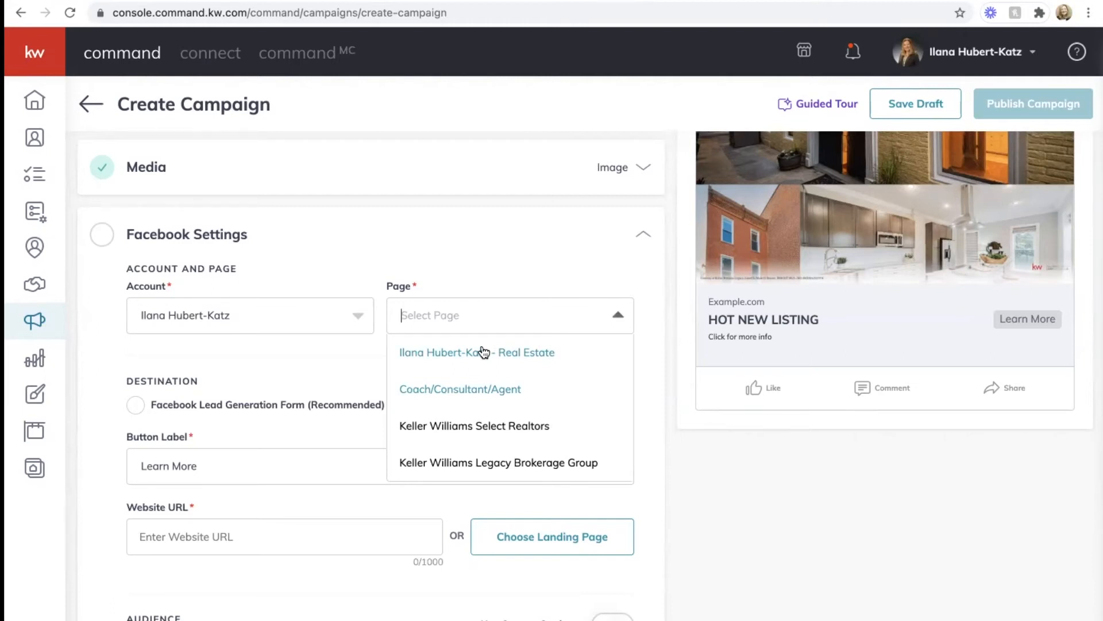
# Step: Switch the Page from the brokerage page to the agent's own real estate page, keeping Lead Generation Form
pyautogui.click(449, 462)
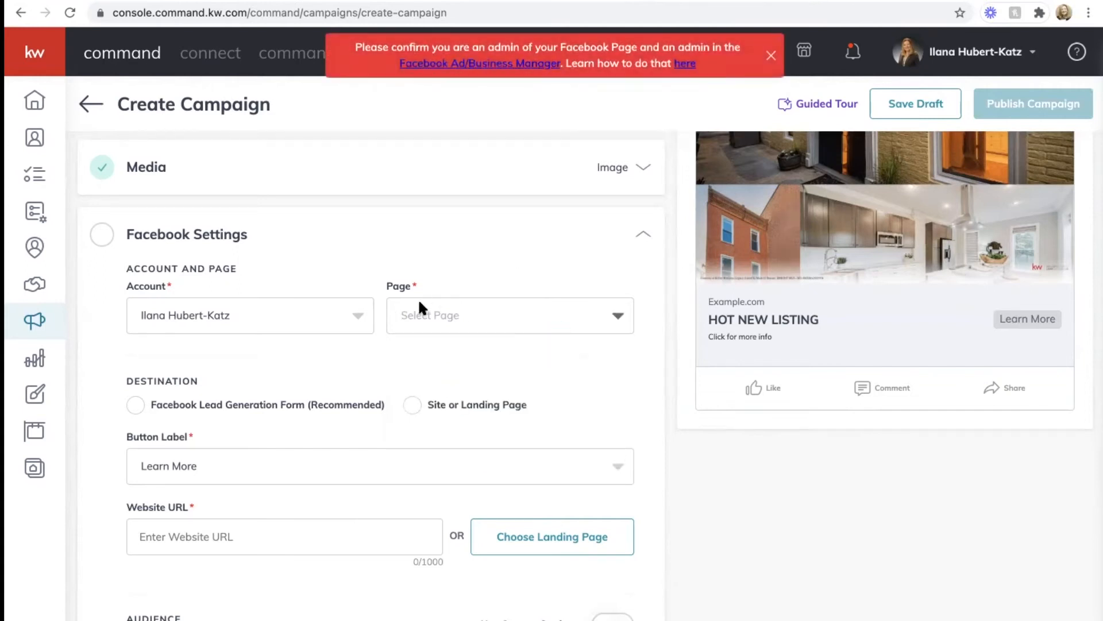
pyautogui.click(448, 313)
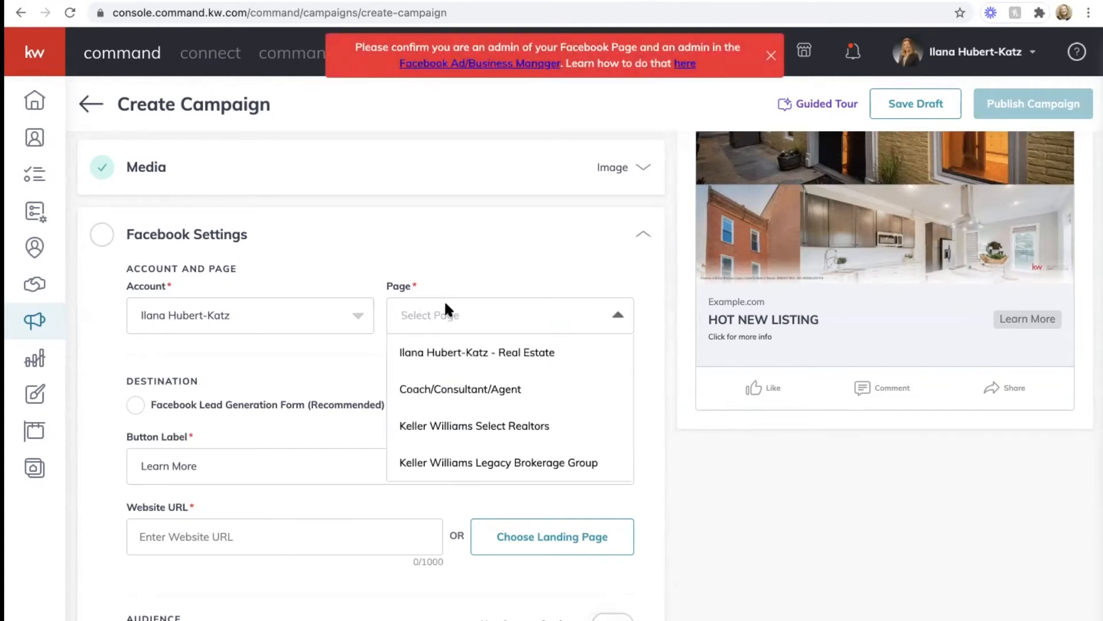
pyautogui.click(433, 345)
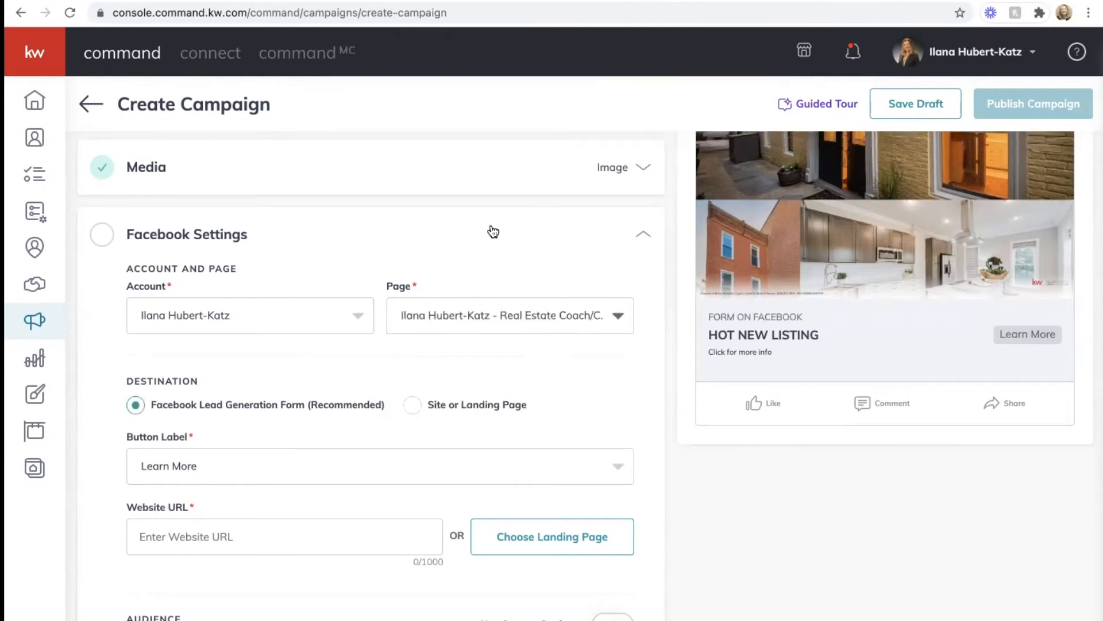
pyautogui.scroll(-2, 493, 231)
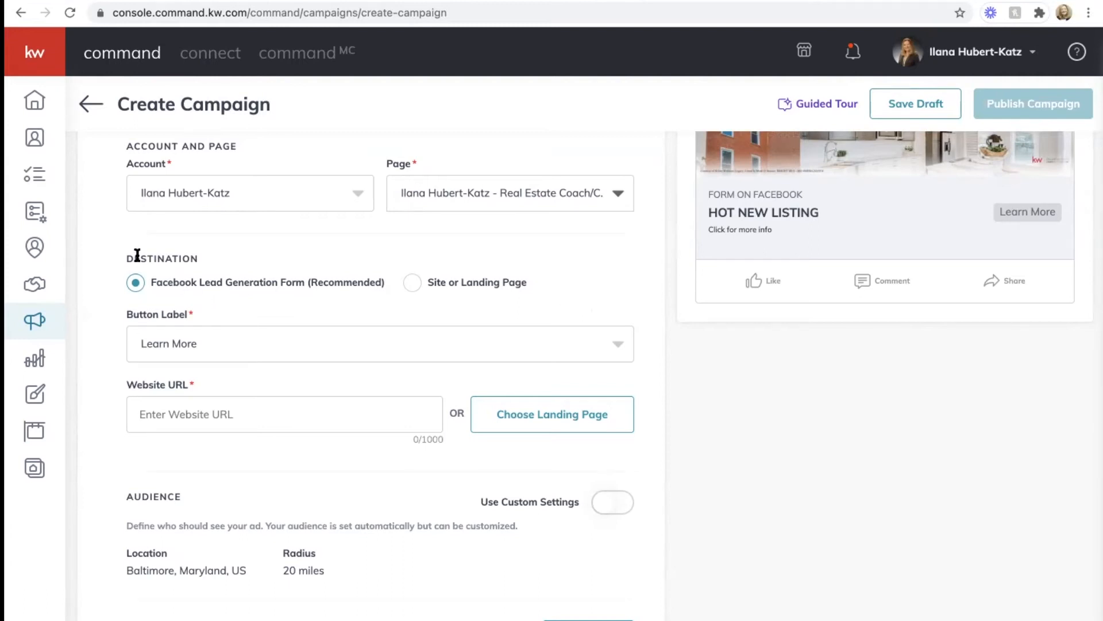
pyautogui.moveTo(127, 257); pyautogui.dragTo(220, 262)
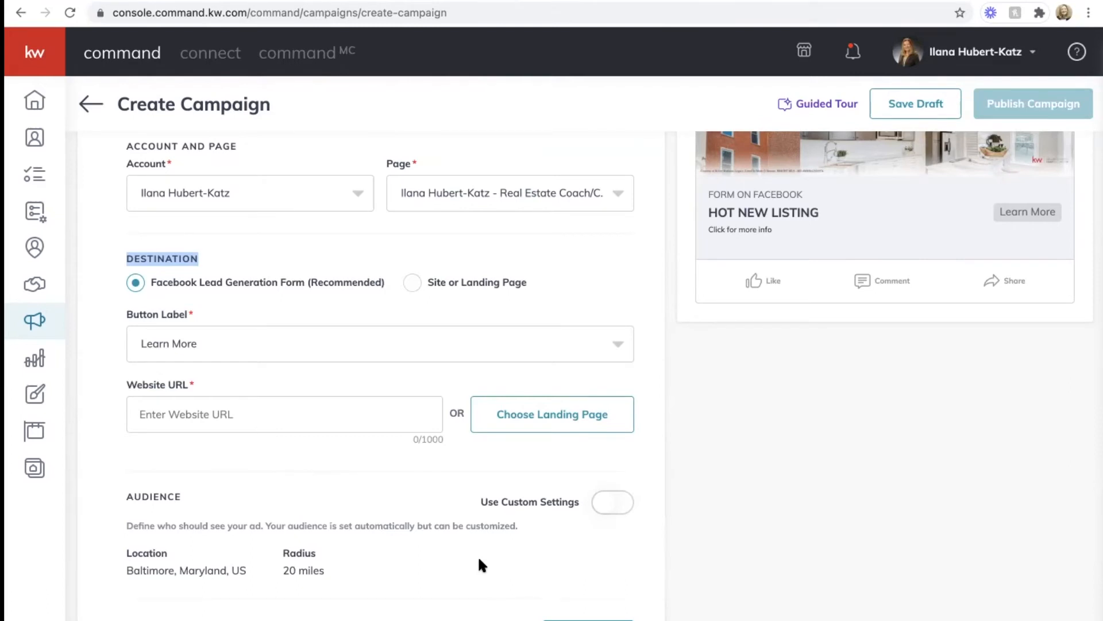
# Step: Keep Learn More as the button label and enter the agent's kw.com address as the Website URL
pyautogui.click(201, 343)
pyautogui.click(175, 378)
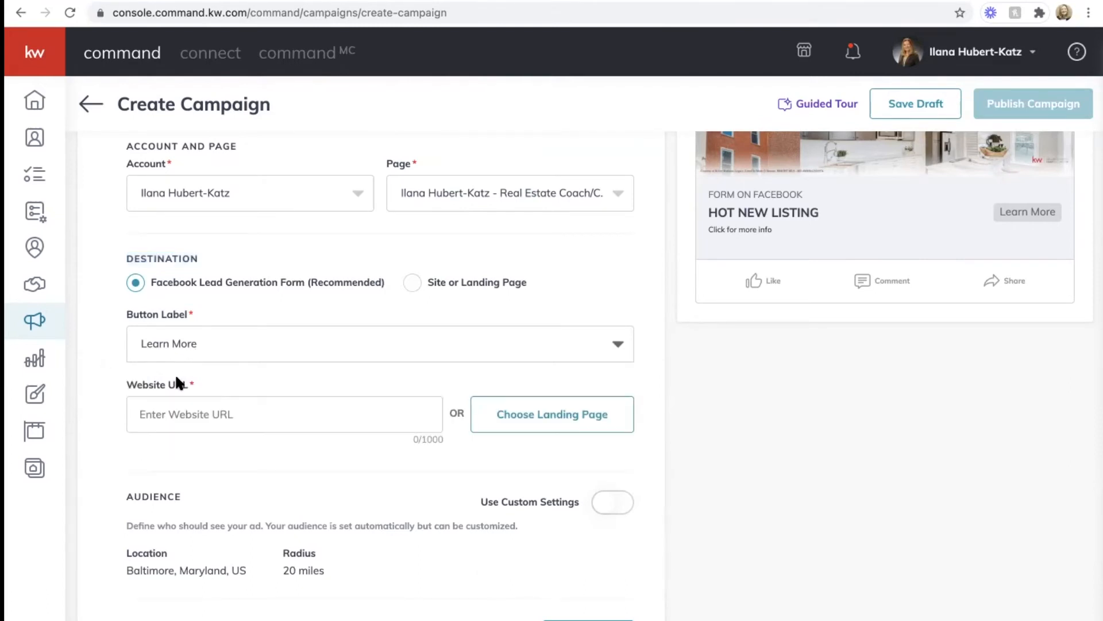
pyautogui.click(214, 423)
pyautogui.write('ilana.kw.com')
pyautogui.press('BackSpace')
pyautogui.press('BackSpace')
pyautogui.press('BackSpace')
pyautogui.press('BackSpace')
pyautogui.write('.com')
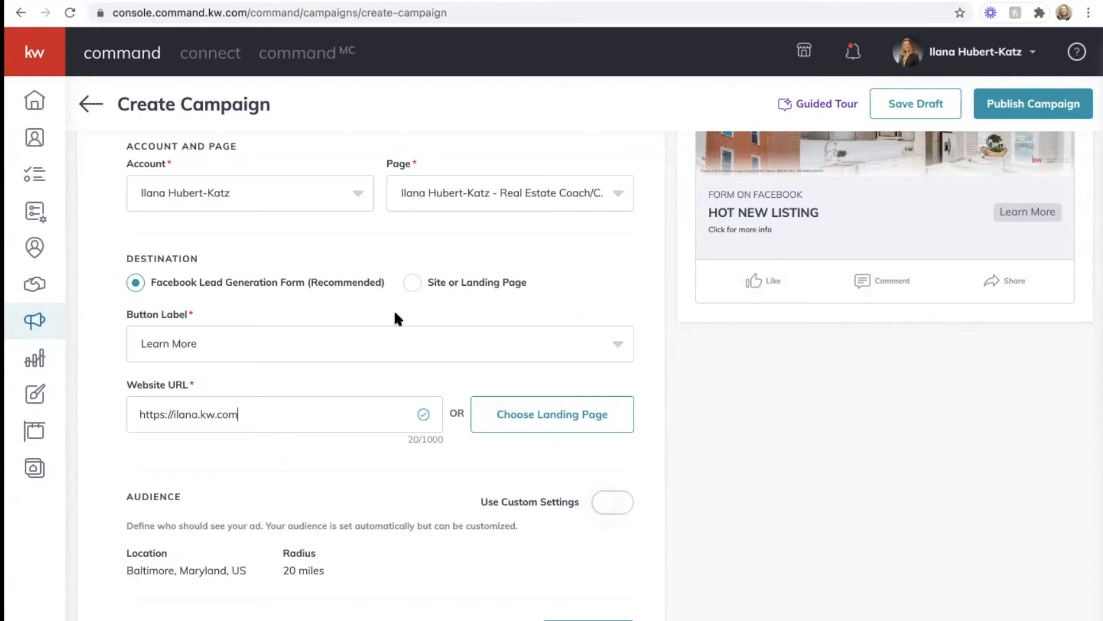
# Step: Switch the ad audience to Use Custom Settings
pyautogui.scroll(-3, 395, 315)
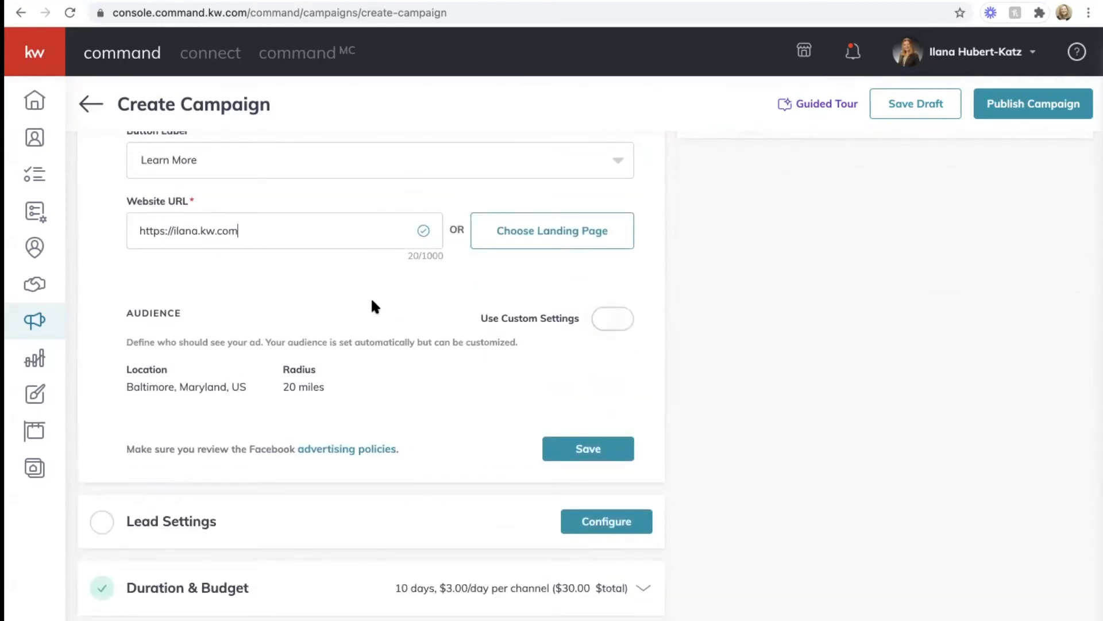
pyautogui.click(616, 323)
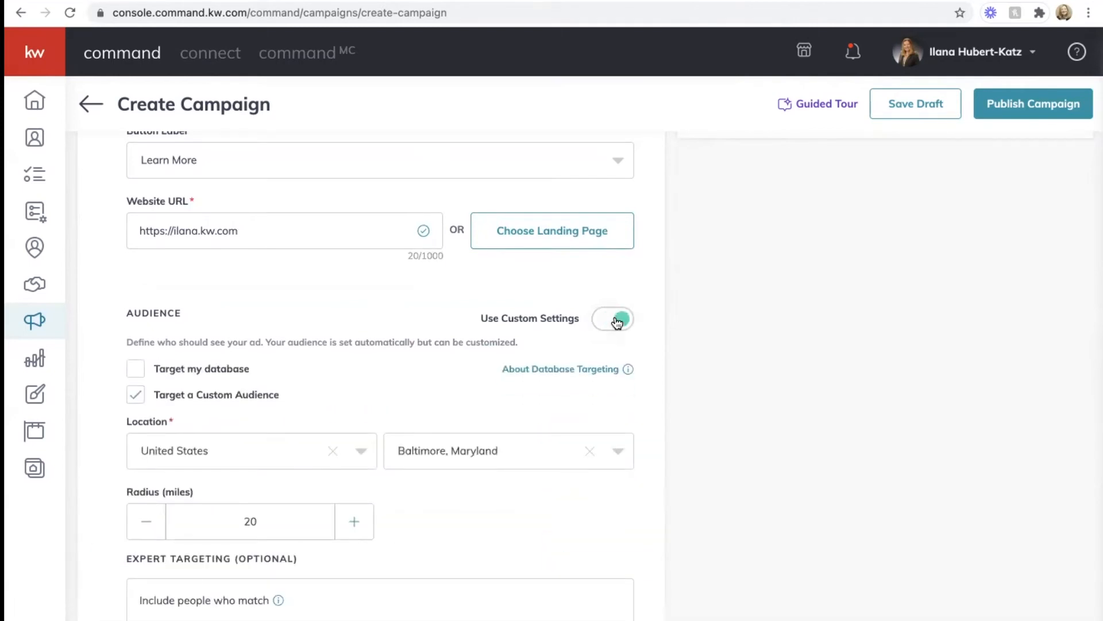
pyautogui.click(617, 323)
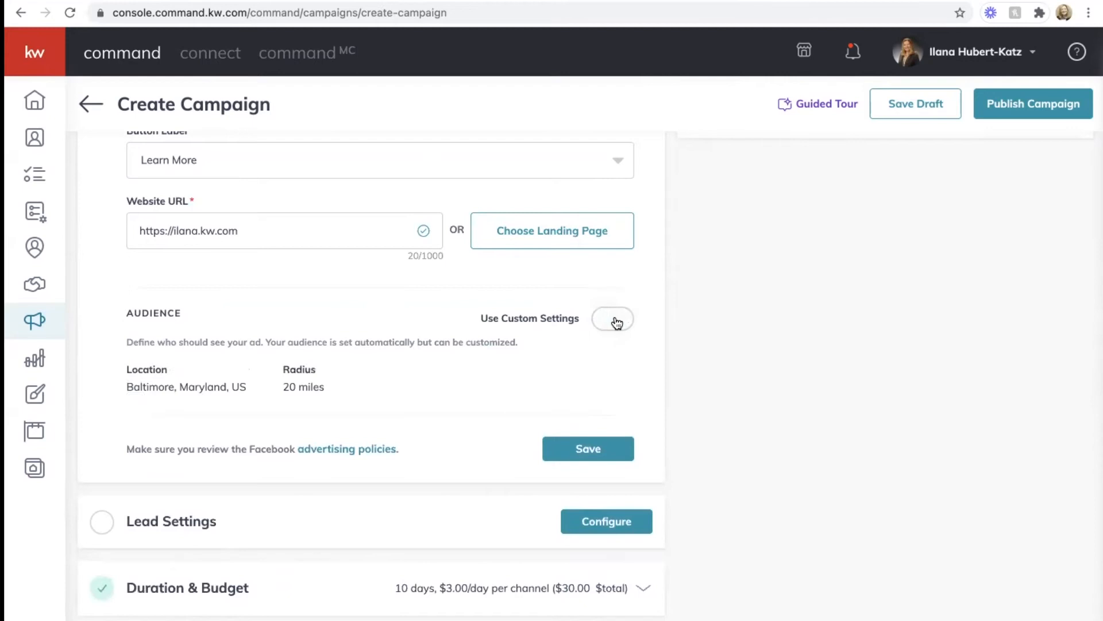
pyautogui.click(617, 324)
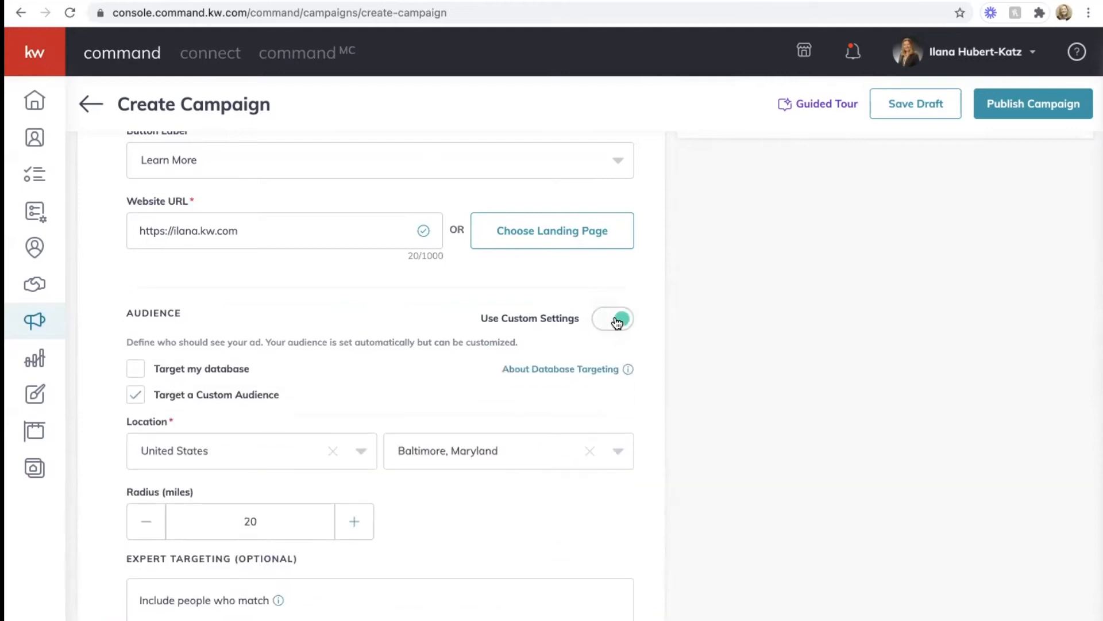
# Step: Raise the targeting radius around Baltimore, Maryland to 25 miles
pyautogui.scroll(-3, 396, 349)
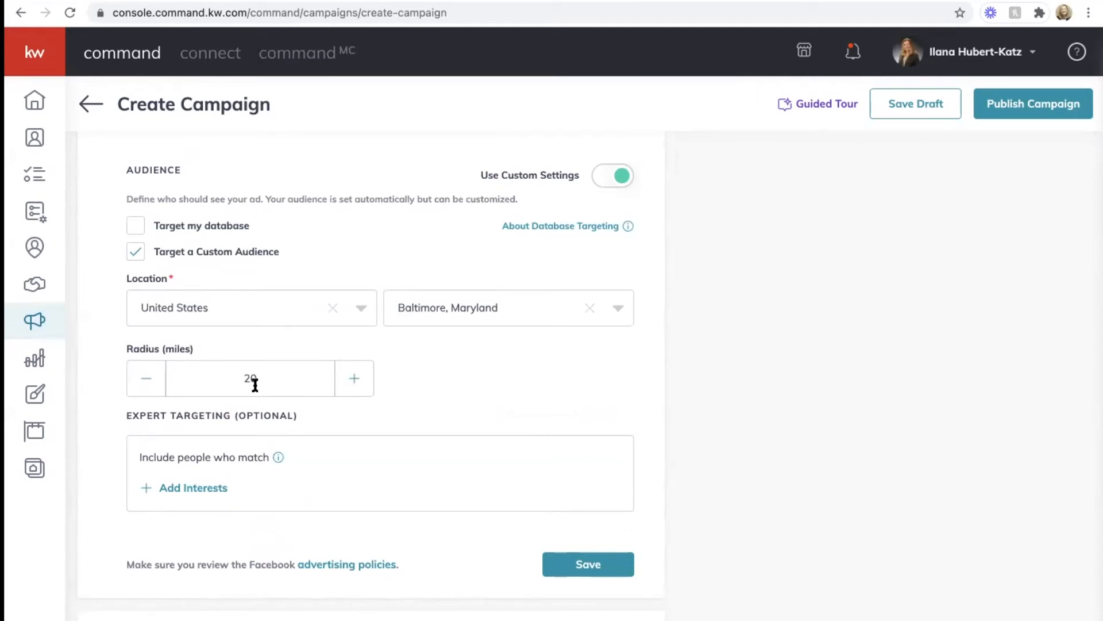
pyautogui.click(355, 380)
pyautogui.click(355, 381)
pyautogui.click(355, 381)
pyautogui.click(356, 381)
pyautogui.click(356, 381)
pyautogui.scroll(-2, 474, 367)
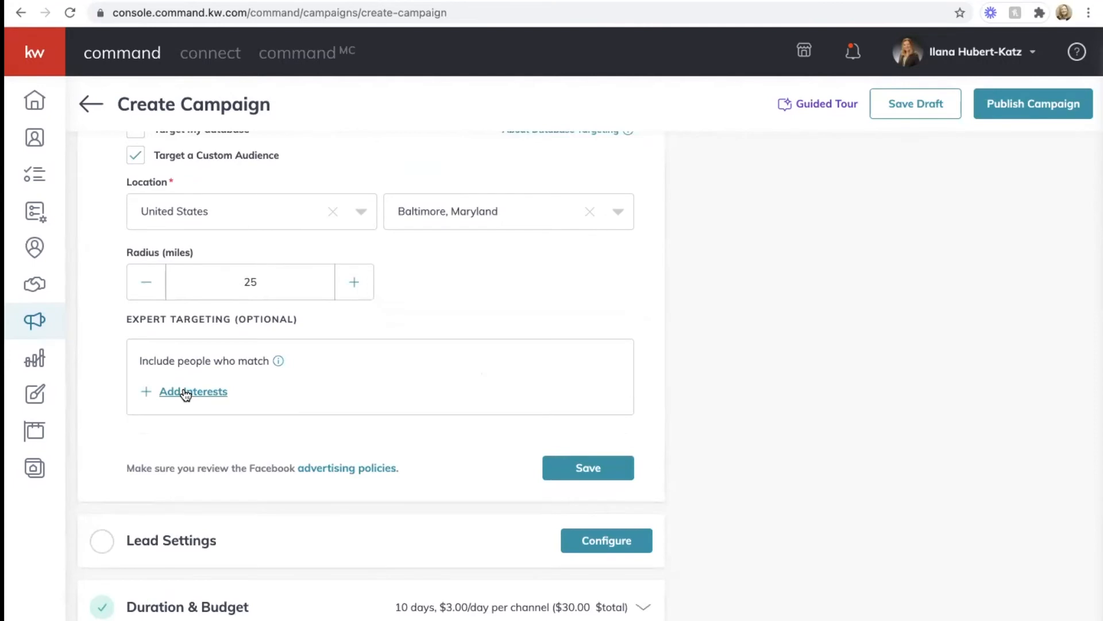
# Step: Search the interests list for zillow and select Zillow
pyautogui.click(206, 397)
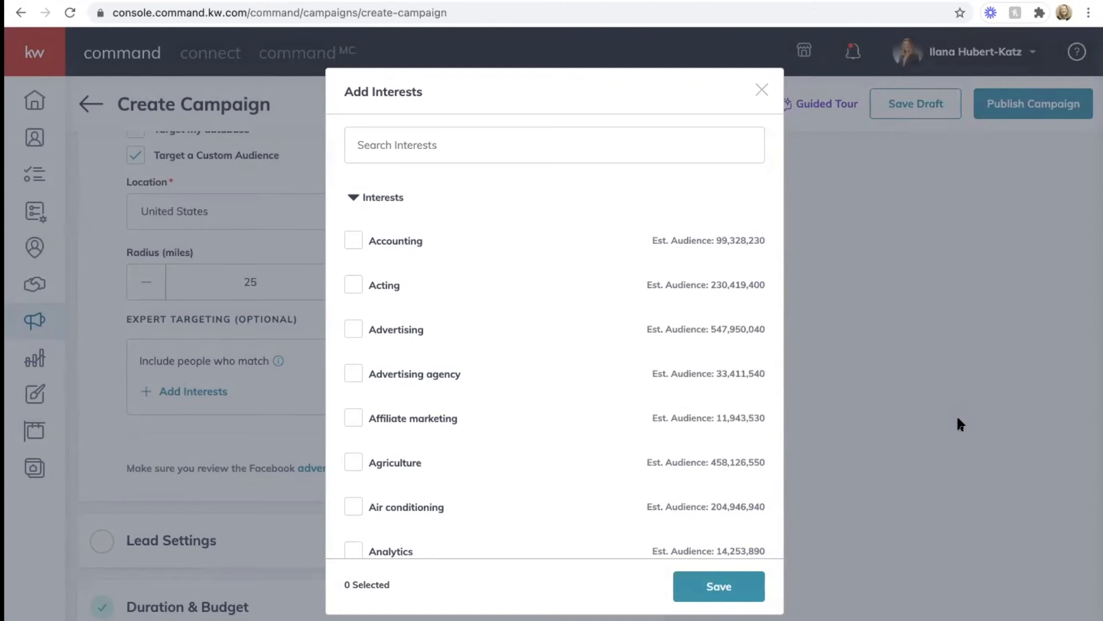
pyautogui.click(631, 145)
pyautogui.write('zillow')
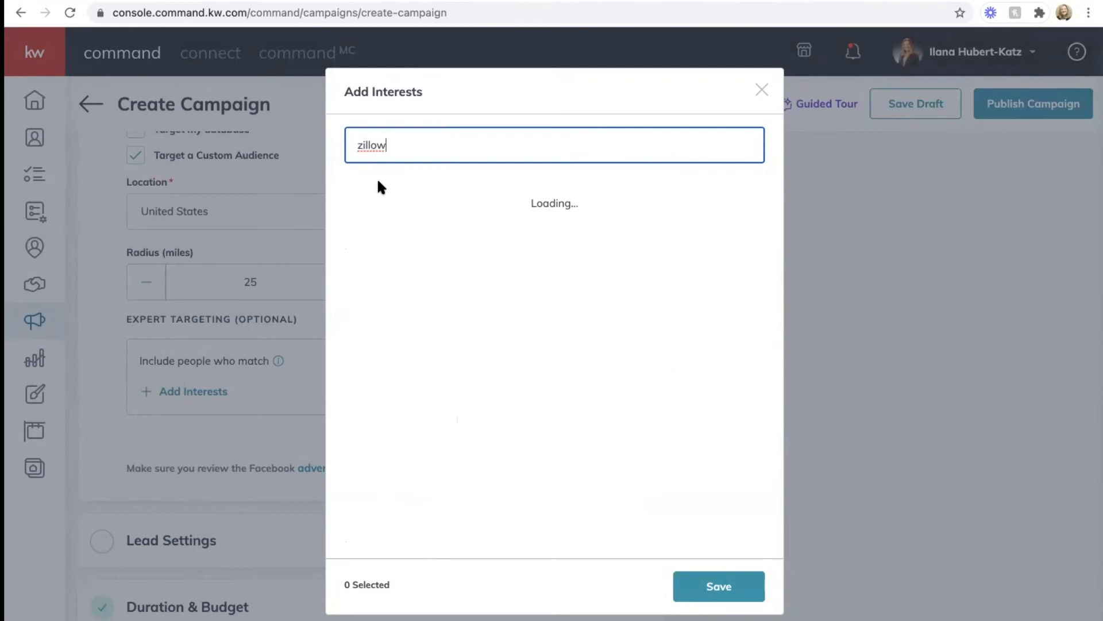
pyautogui.click(352, 198)
# Step: Select realtor.com as a second interest, then search for mortgage
pyautogui.click(409, 147)
pyautogui.moveTo(409, 148); pyautogui.dragTo(296, 152)
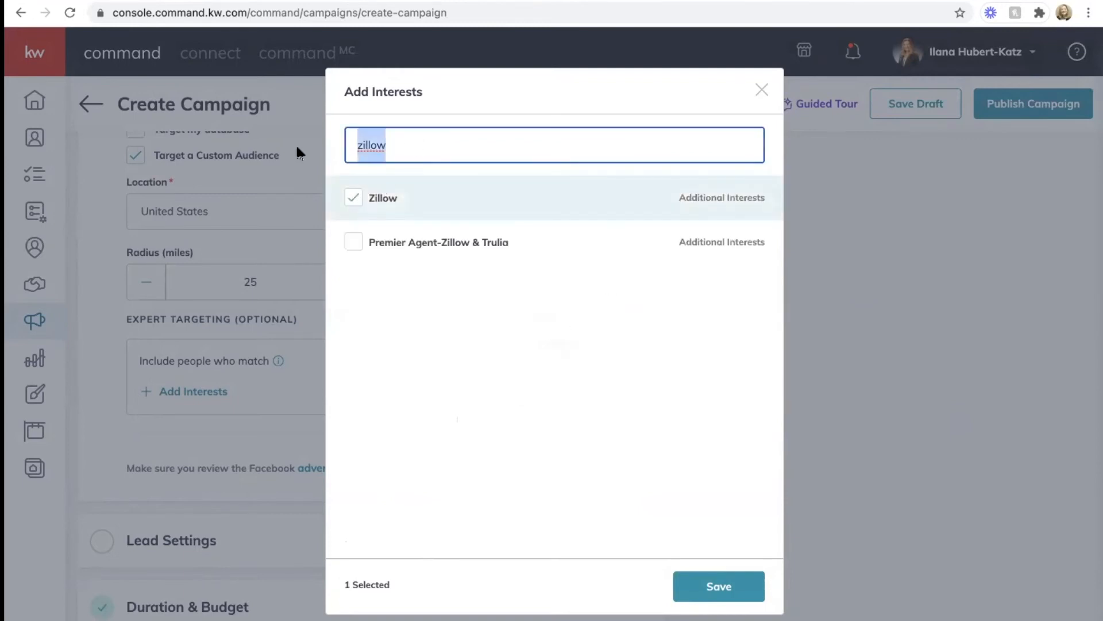
pyautogui.write('realtor')
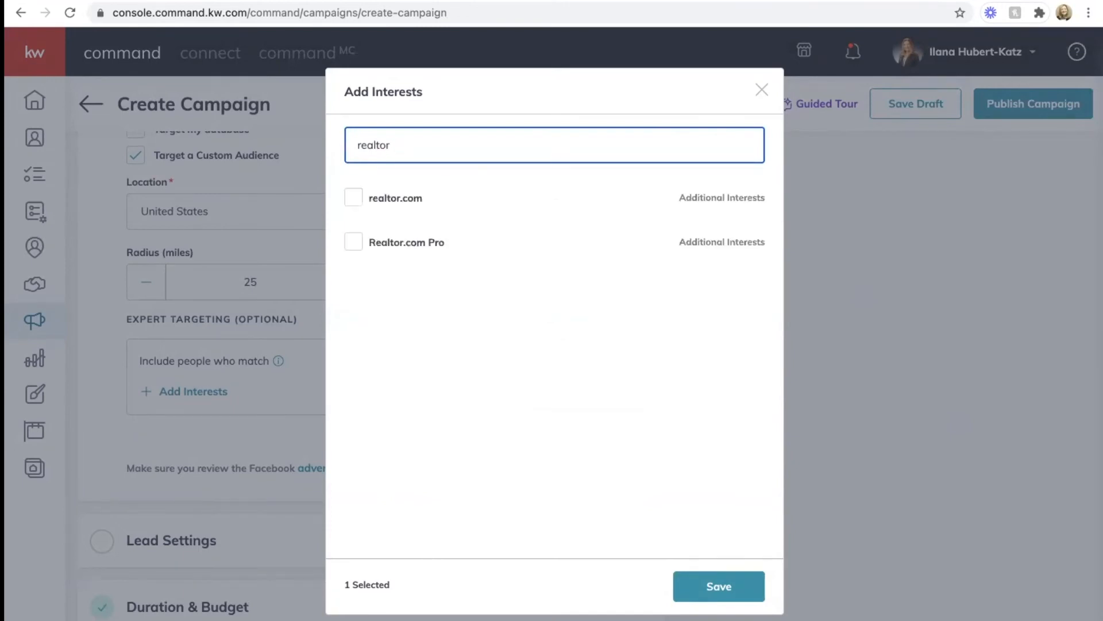
pyautogui.click(356, 193)
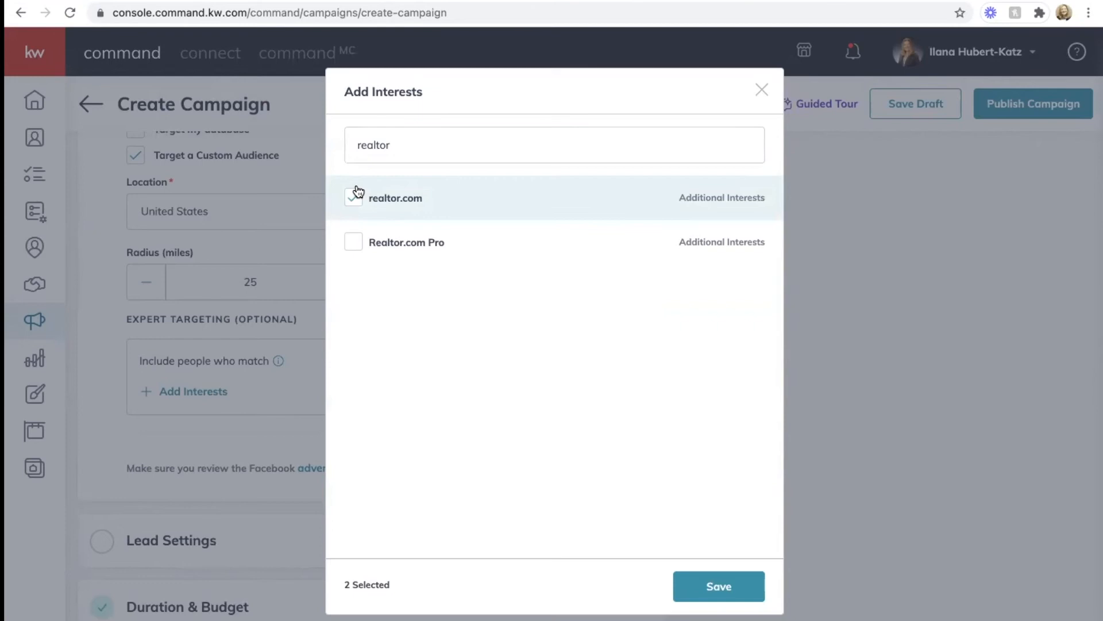
pyautogui.moveTo(401, 145); pyautogui.dragTo(282, 152)
pyautogui.write('mortgage')
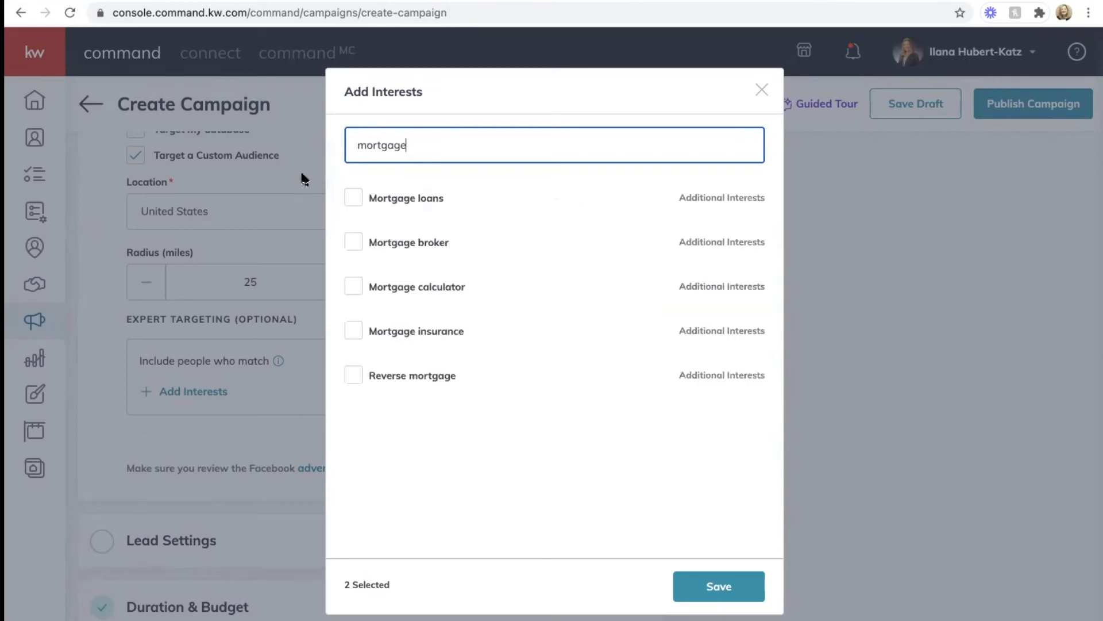
# Step: Add Mortgage loans, Mortgage calculator, Trulia and House Hunting as interests
pyautogui.click(360, 202)
pyautogui.click(354, 286)
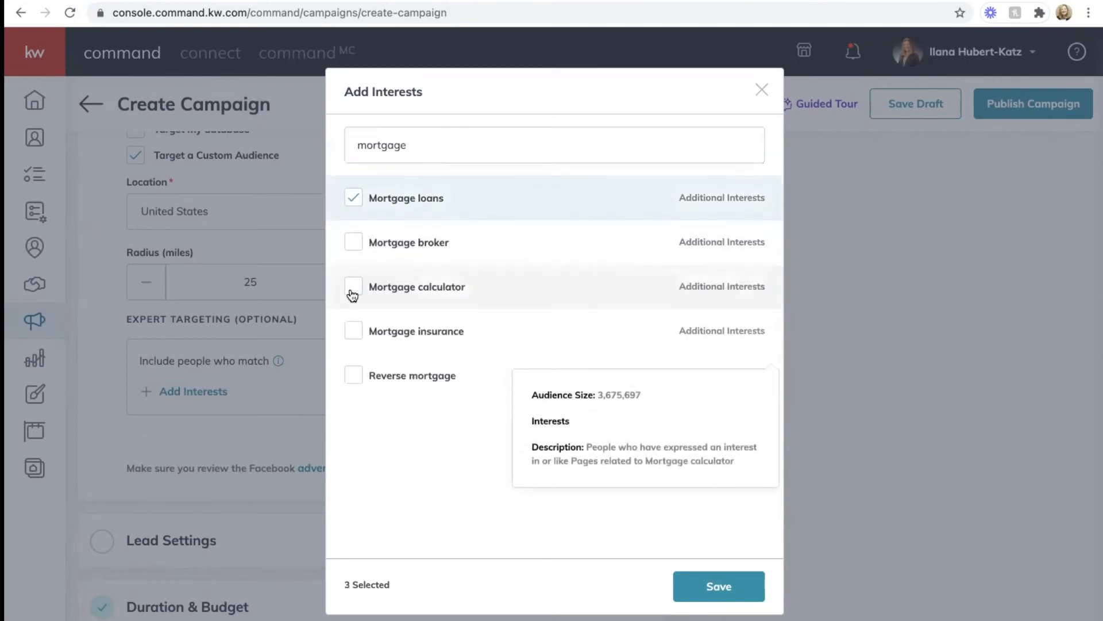
pyautogui.doubleClick(424, 146)
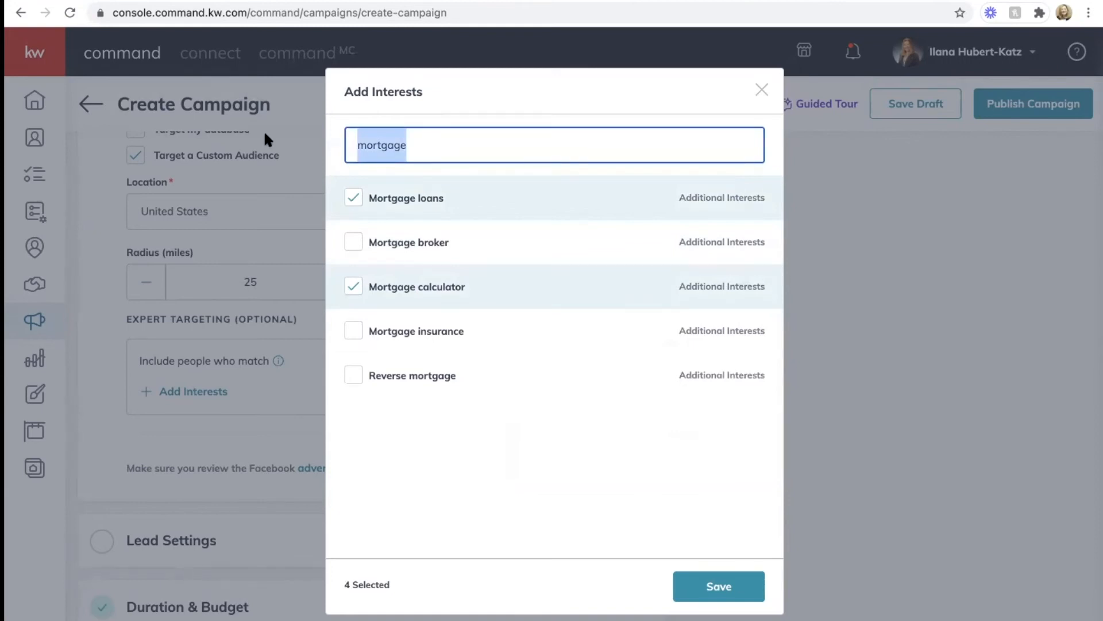
pyautogui.write('trulia')
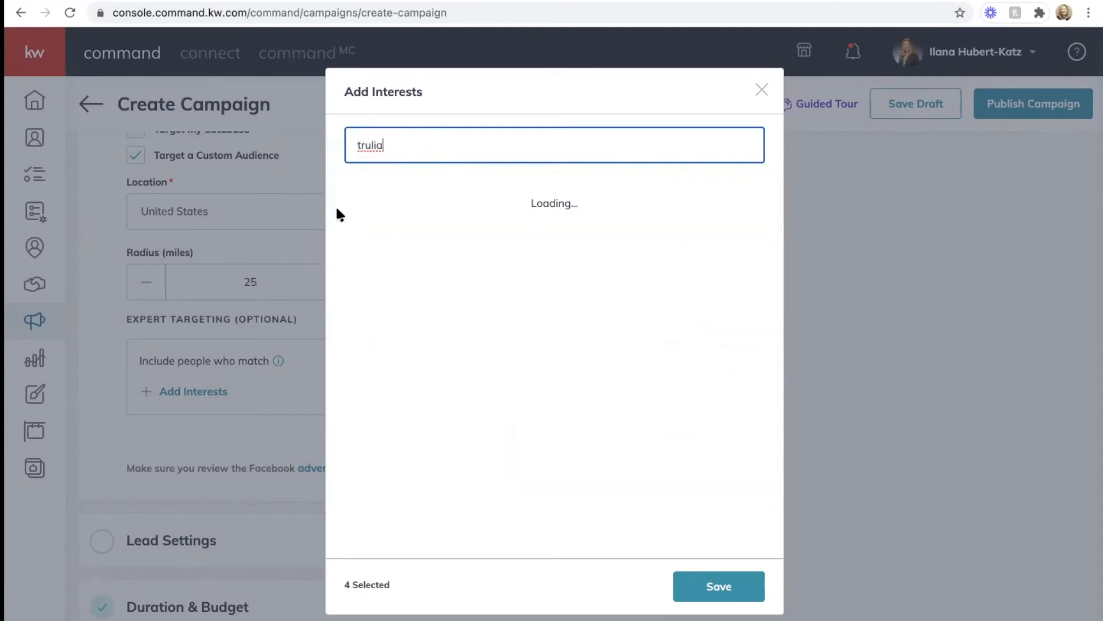
pyautogui.click(352, 197)
pyautogui.doubleClick(402, 144)
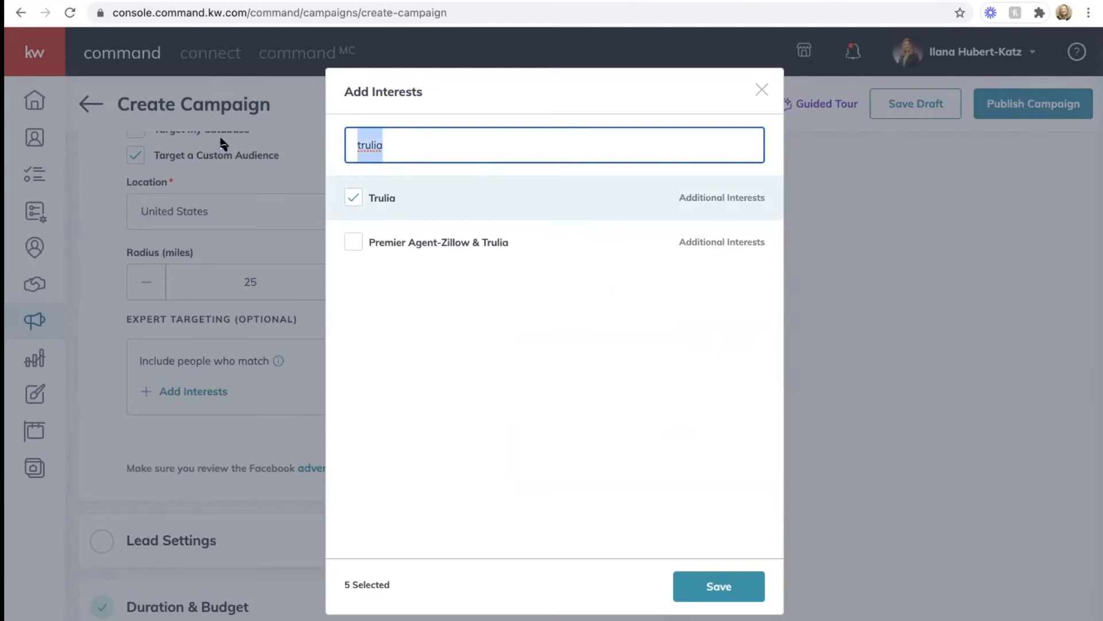
pyautogui.write('house hunting')
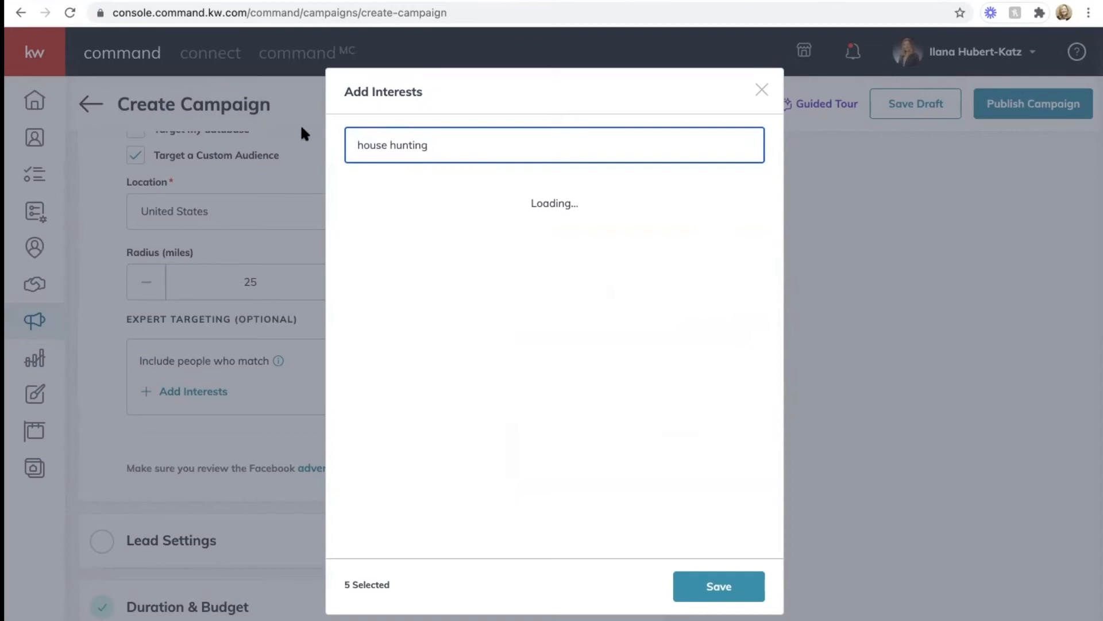
pyautogui.click(357, 197)
# Step: Search 'first' and add First-time buyer and First-time home buyer grant
pyautogui.moveTo(428, 146); pyautogui.dragTo(262, 123)
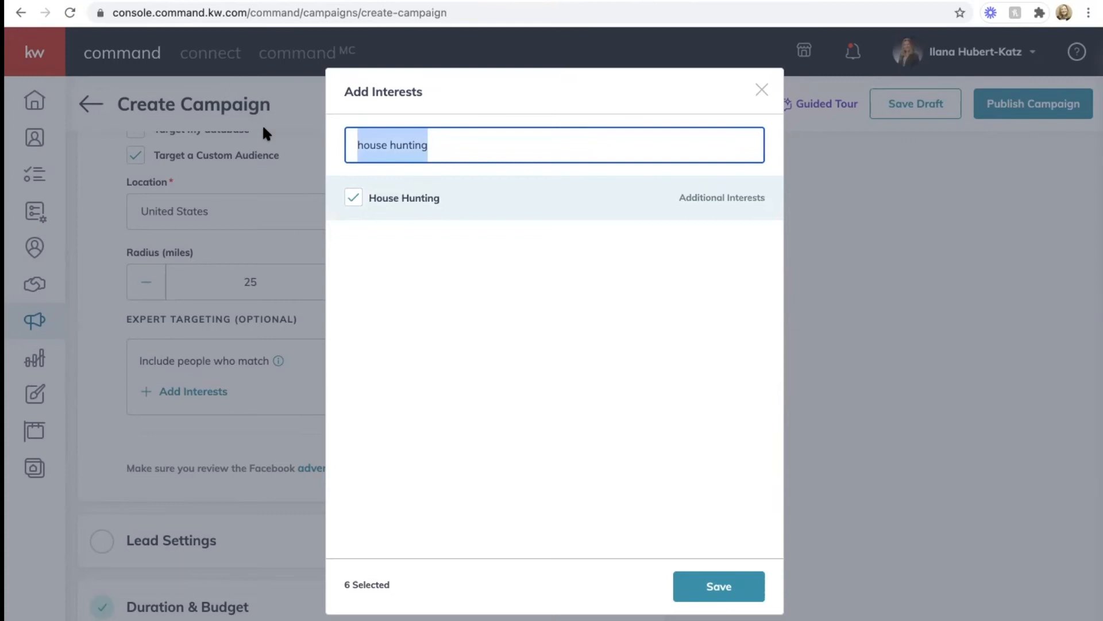
pyautogui.write('frist')
pyautogui.press('BackSpace')
pyautogui.press('BackSpace')
pyautogui.press('BackSpace')
pyautogui.press('BackSpace')
pyautogui.write('irst')
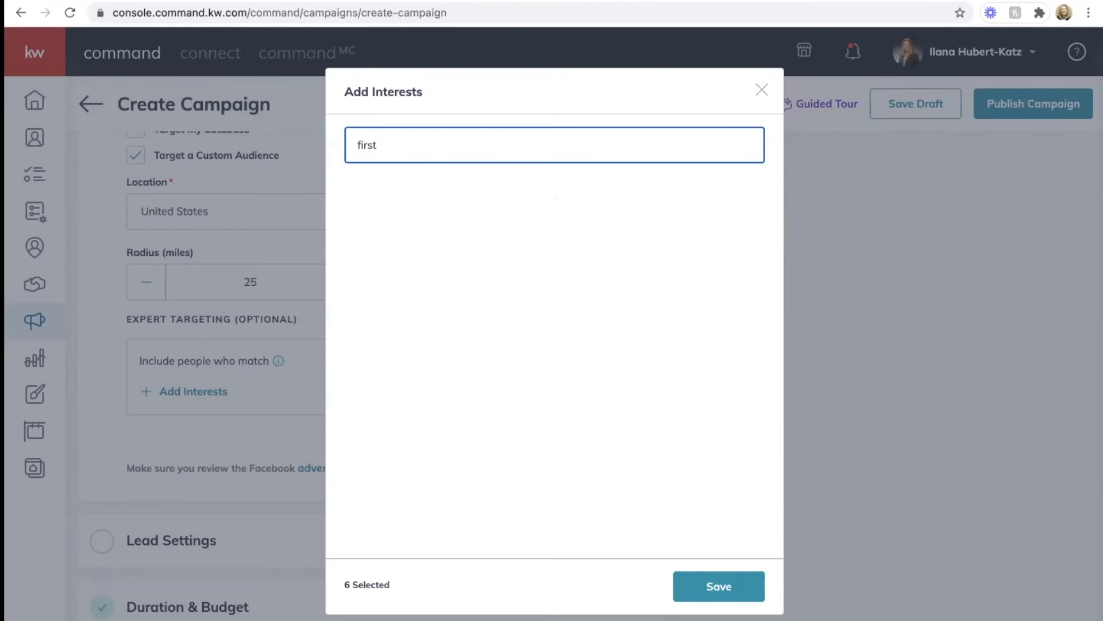
pyautogui.press('BackSpace')
pyautogui.click(354, 196)
pyautogui.click(355, 197)
pyautogui.click(350, 247)
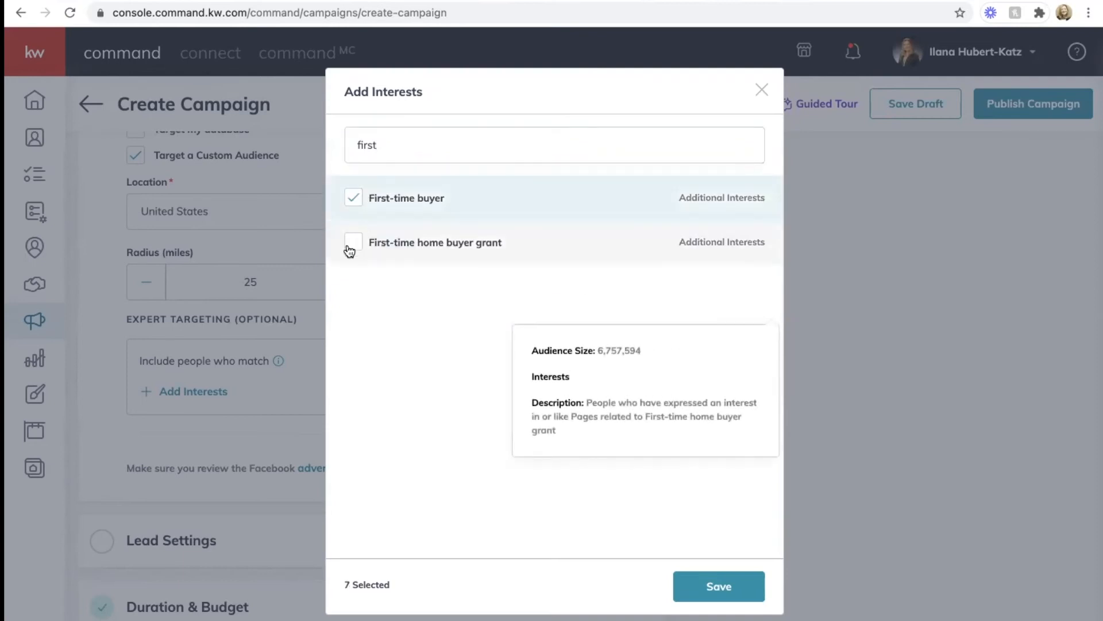
# Step: Add Homes.com and save the nine selected interests
pyautogui.moveTo(389, 148); pyautogui.dragTo(335, 149)
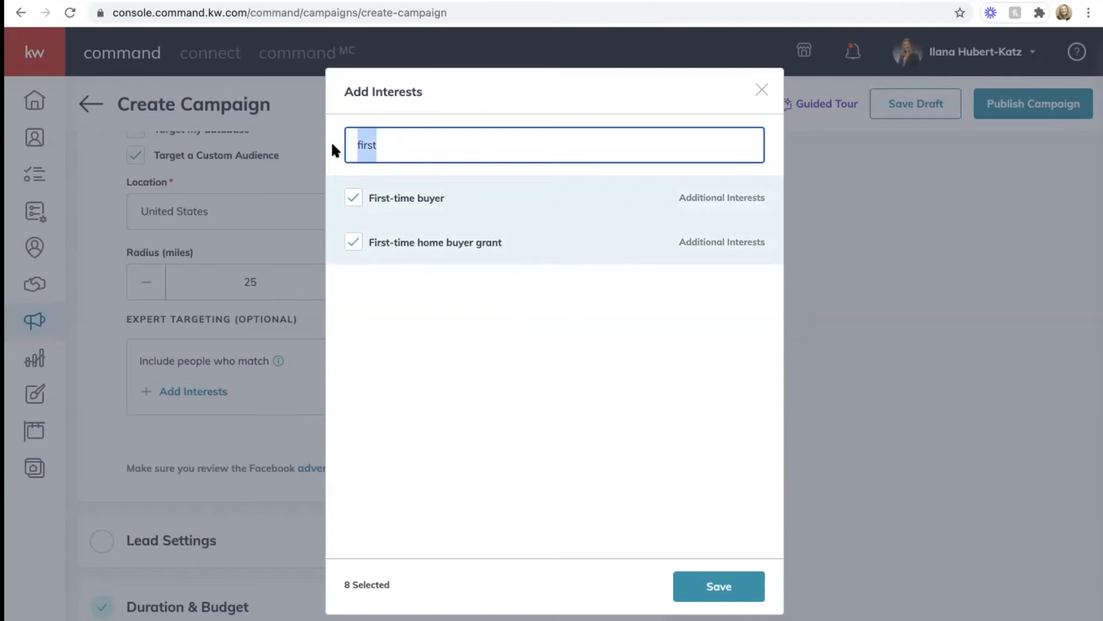
pyautogui.write('homes')
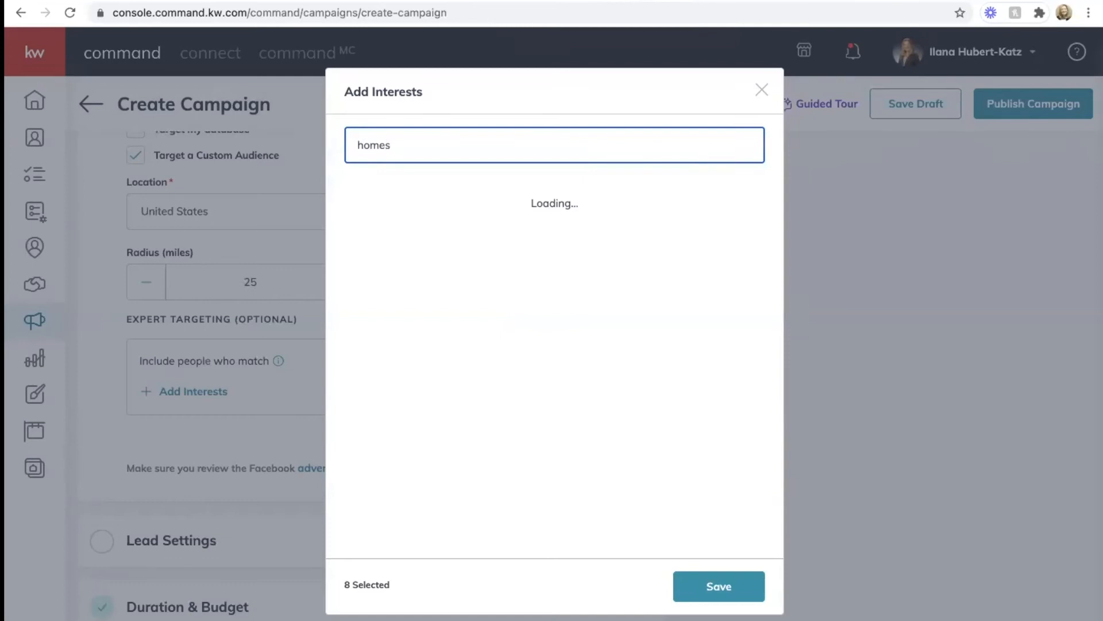
pyautogui.click(353, 198)
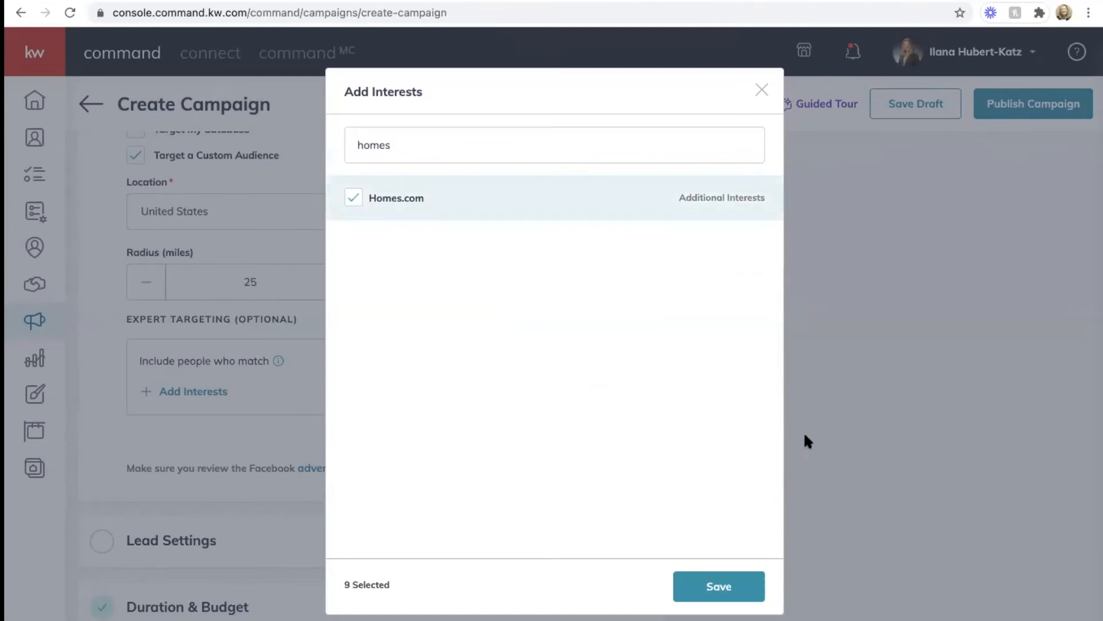
pyautogui.click(726, 584)
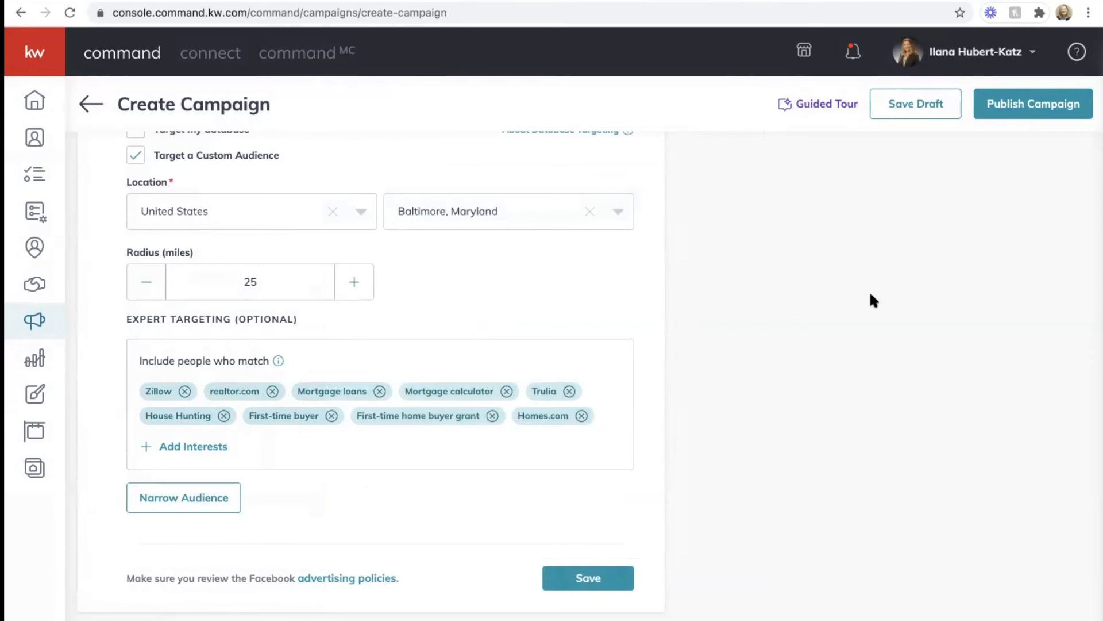
# Step: Save the Facebook Settings section and expand Lead Settings
pyautogui.scroll(-3, 789, 322)
pyautogui.click(585, 379)
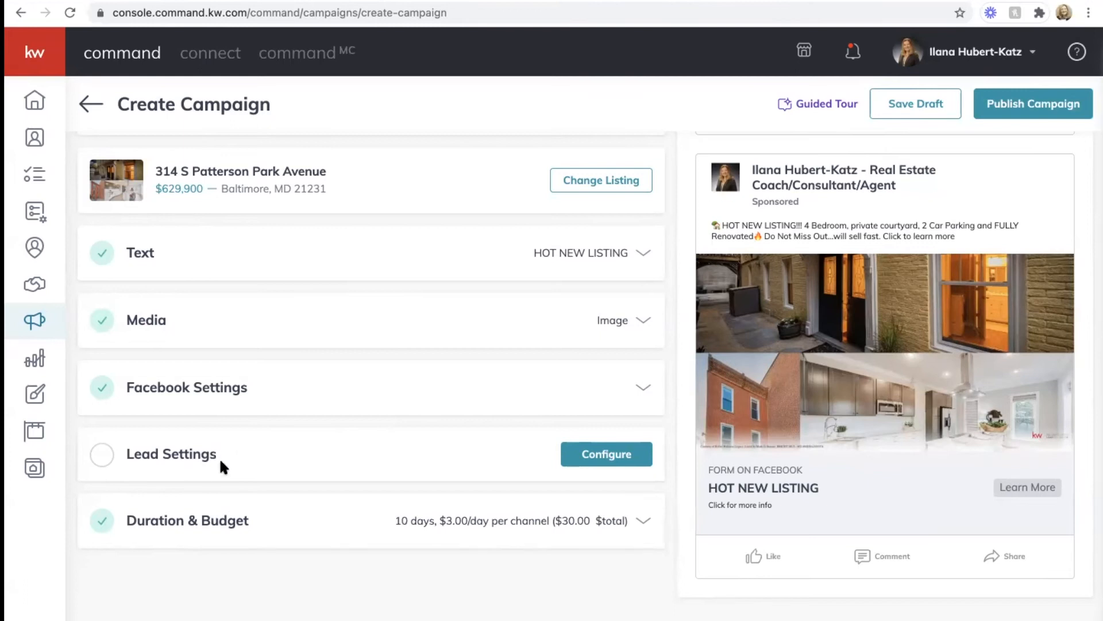
pyautogui.click(605, 454)
pyautogui.scroll(-3, 603, 451)
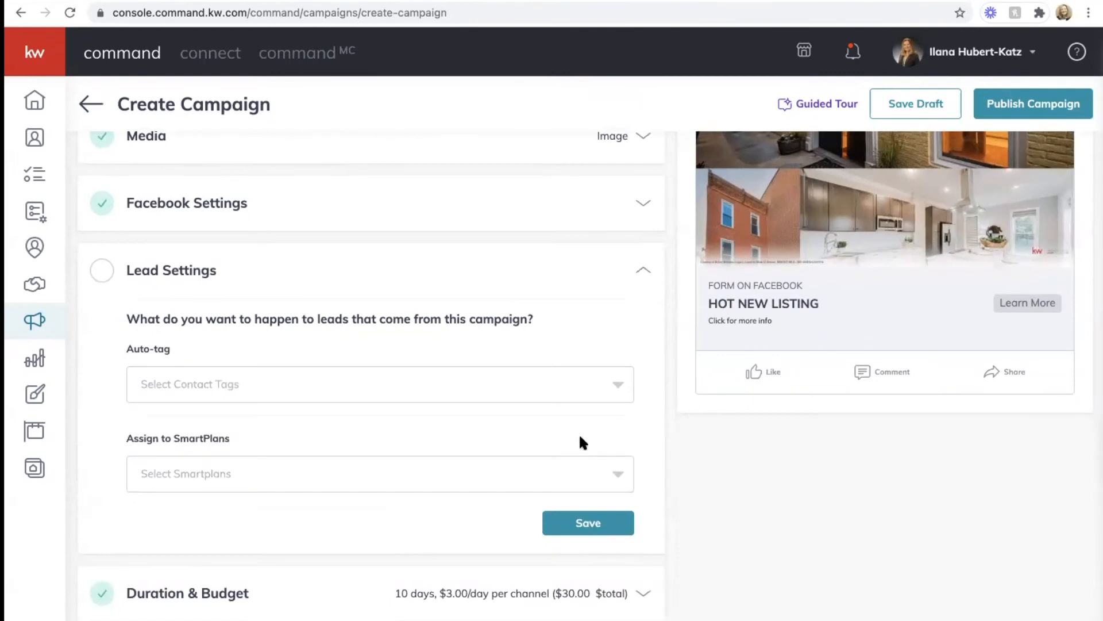
# Step: Bring up the auto-tag contact tag list in Lead Settings
pyautogui.scroll(-1, 366, 373)
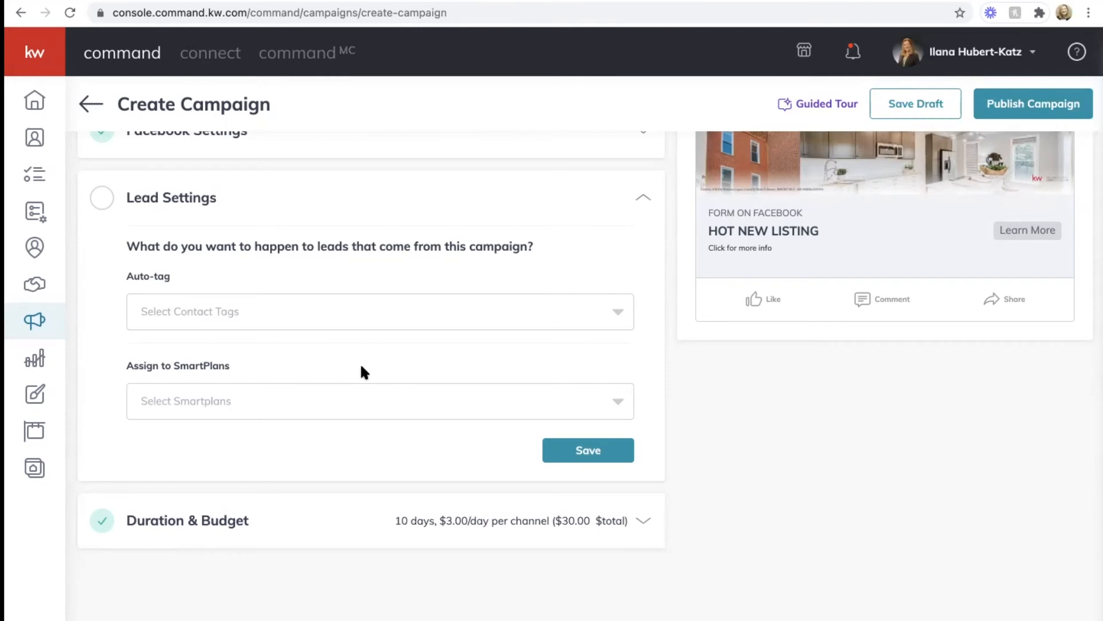
pyautogui.click(270, 320)
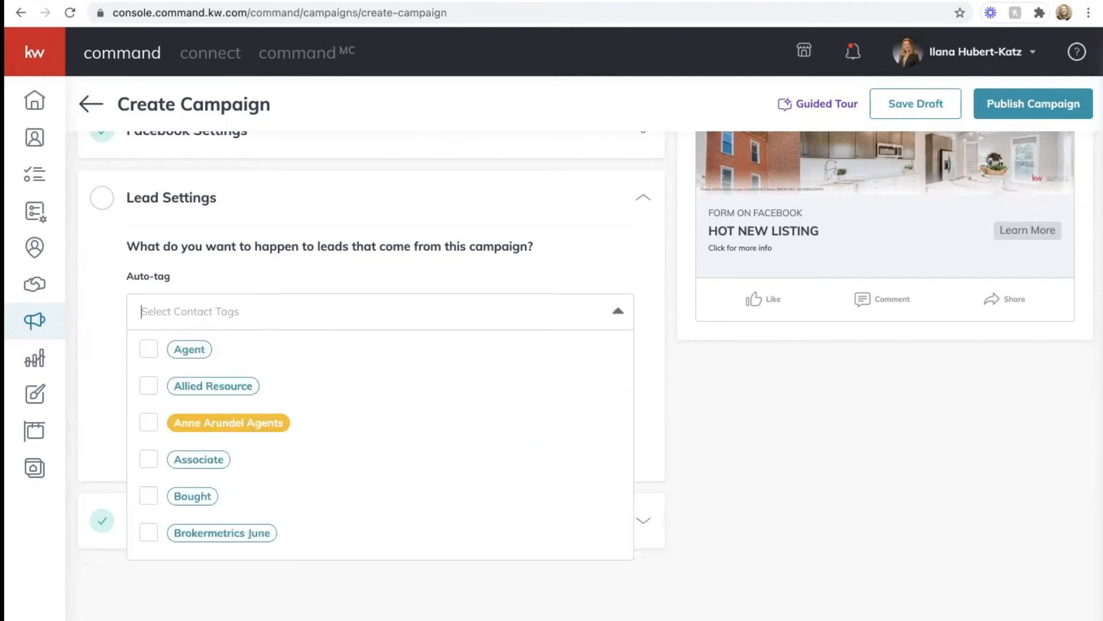
# Step: Auto-tag incoming campaign leads with the Facebook Ad contact tag
pyautogui.write('face')
pyautogui.click(150, 350)
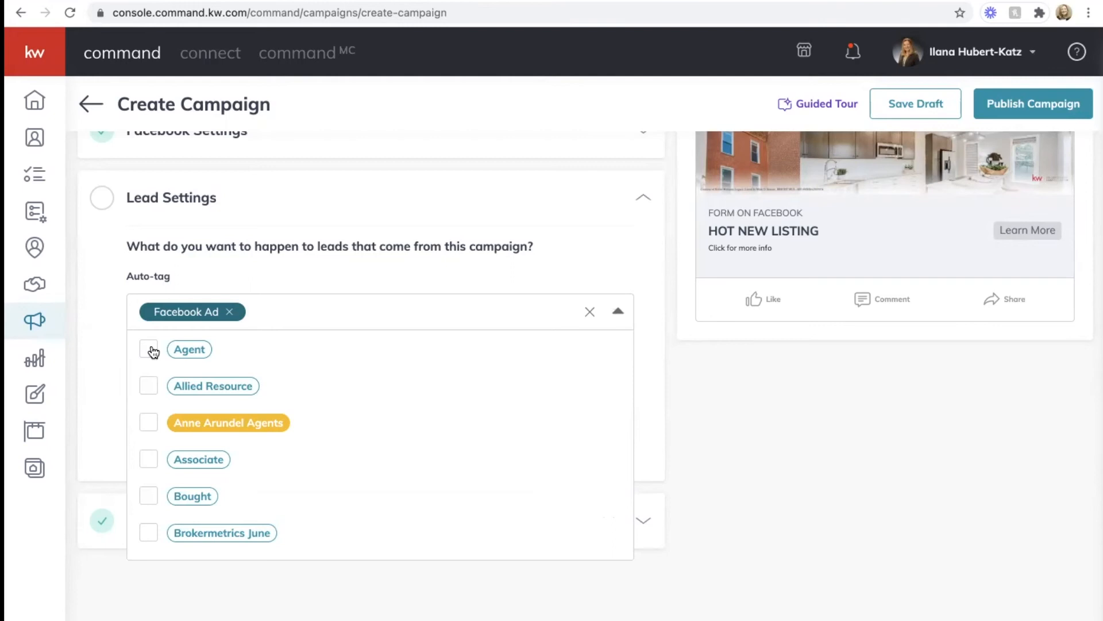
pyautogui.click(264, 262)
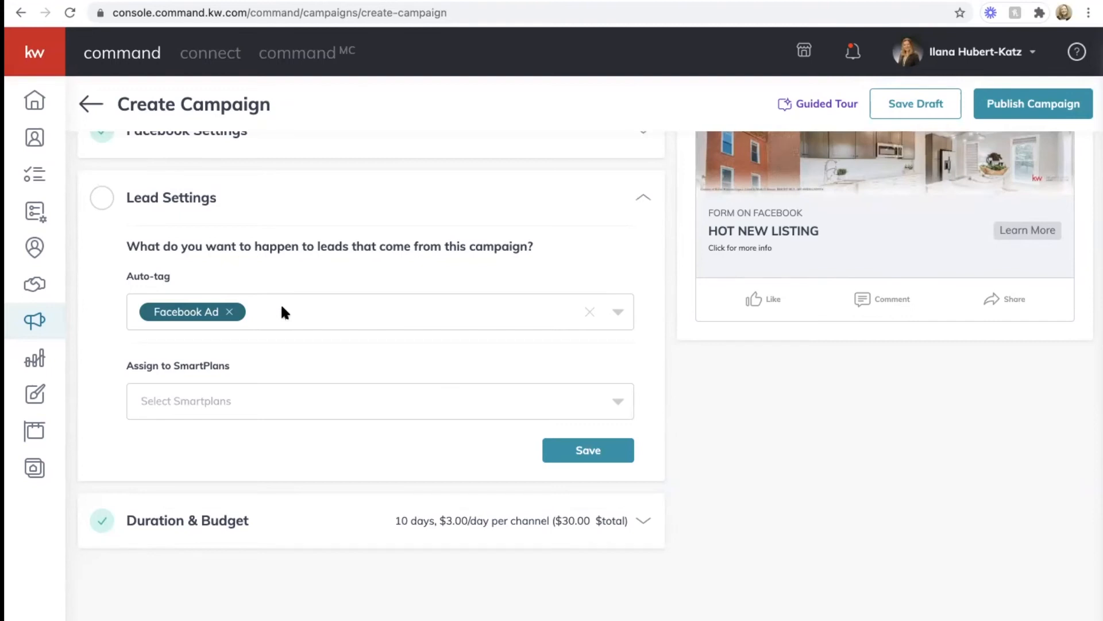
pyautogui.click(180, 400)
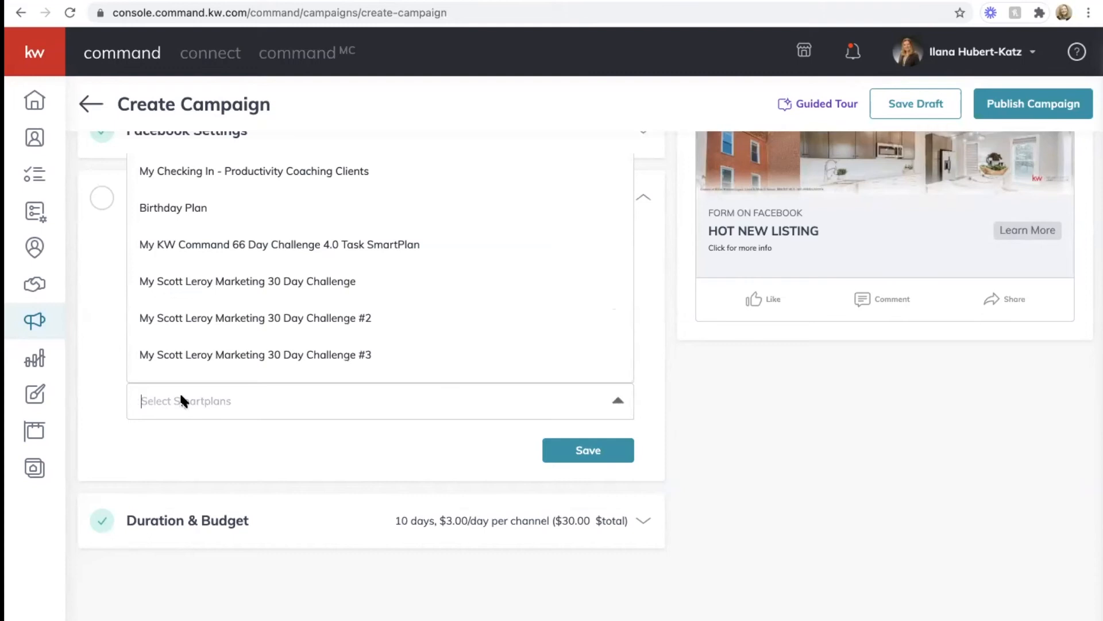
# Step: Assign leads to FaceBook Smart Plan and 10 Days of Gain, then save Lead Settings
pyautogui.write('facebook')
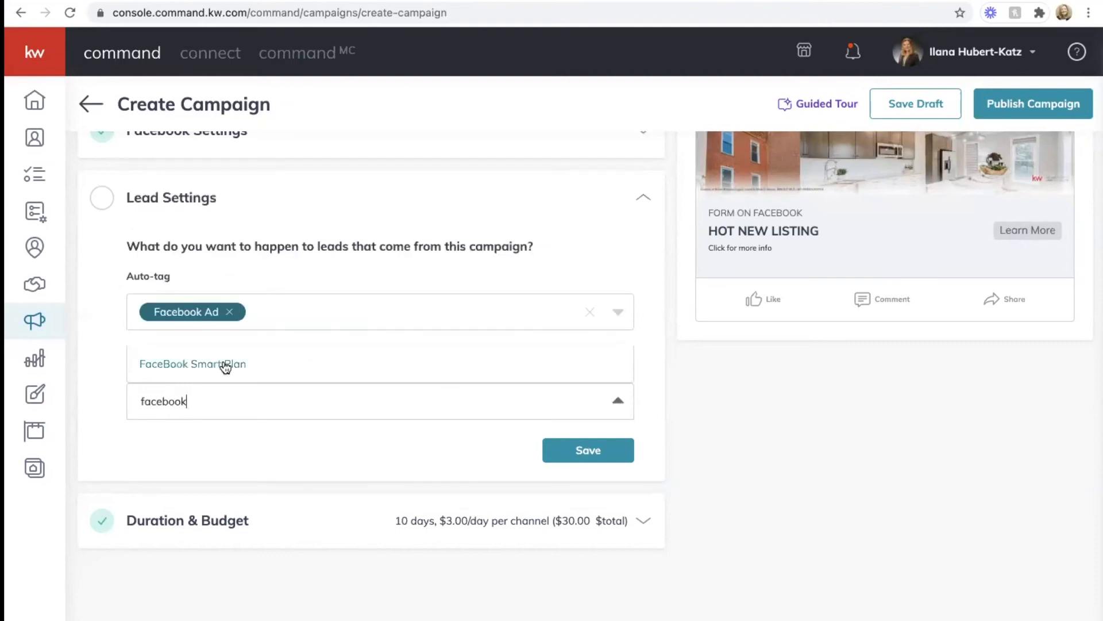
pyautogui.click(201, 366)
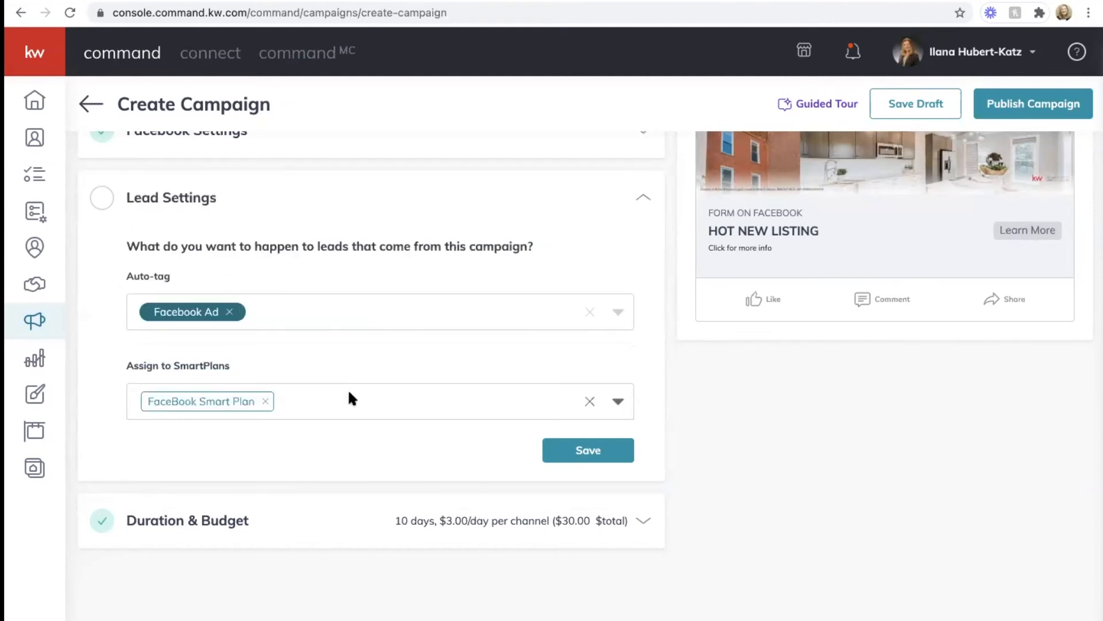
pyautogui.write('10')
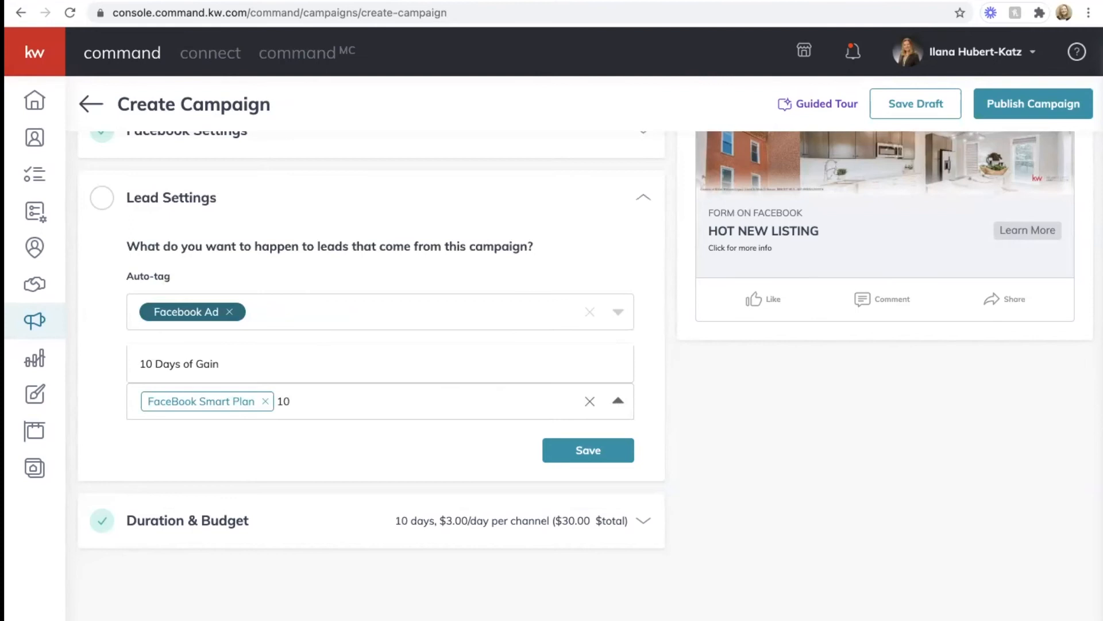
pyautogui.click(287, 362)
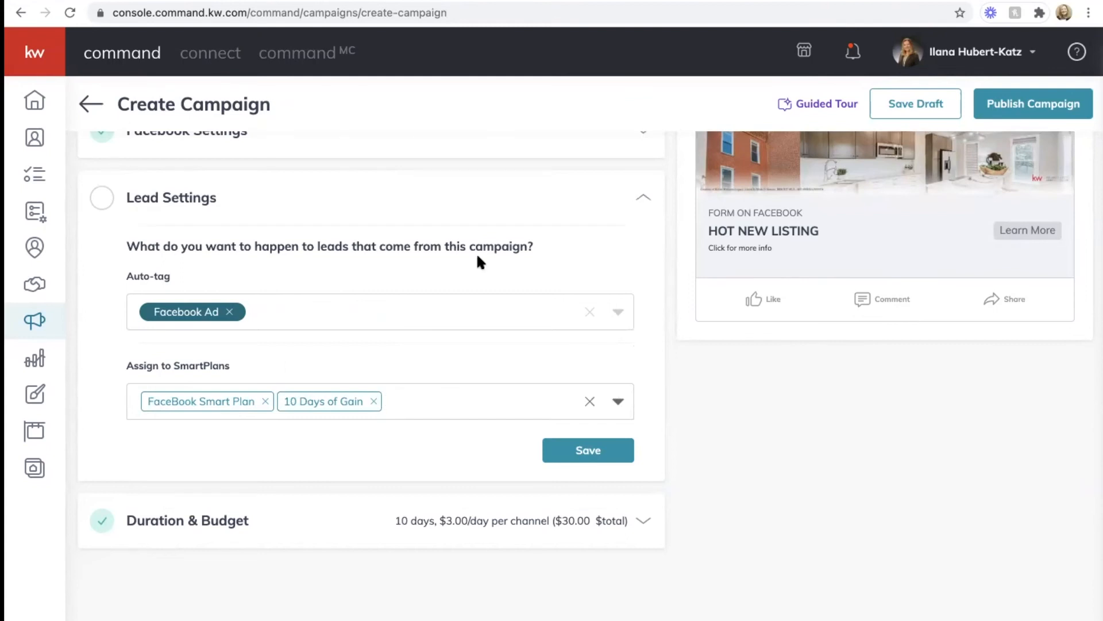
pyautogui.moveTo(954, 3)
pyautogui.click(557, 451)
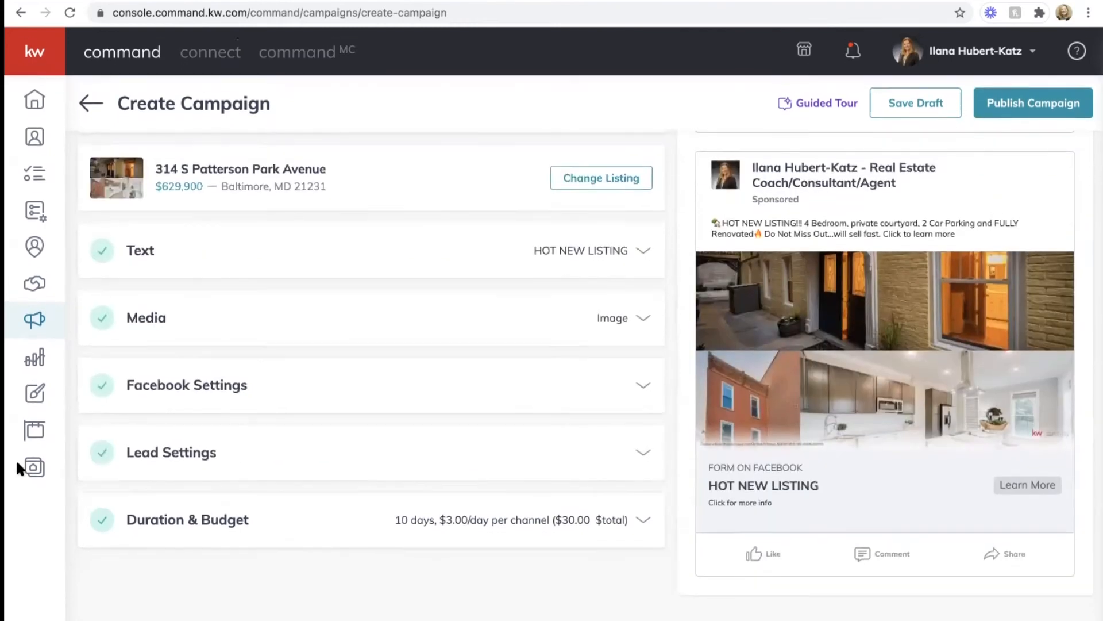
# Step: Expand Duration & Budget and bring up the start-date calendar
pyautogui.click(151, 522)
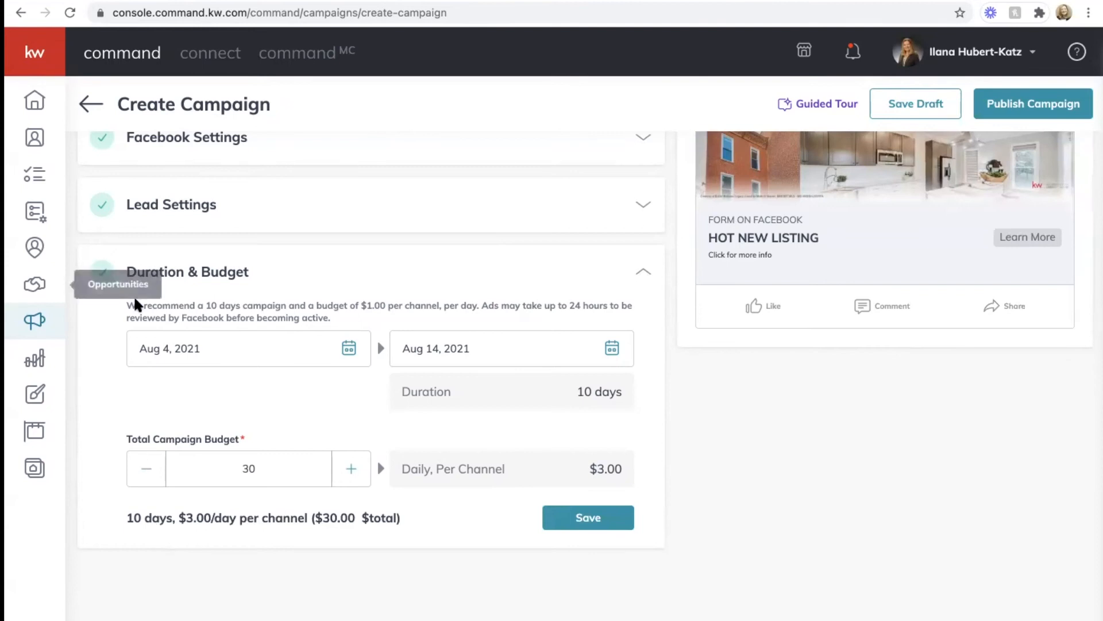
pyautogui.click(350, 349)
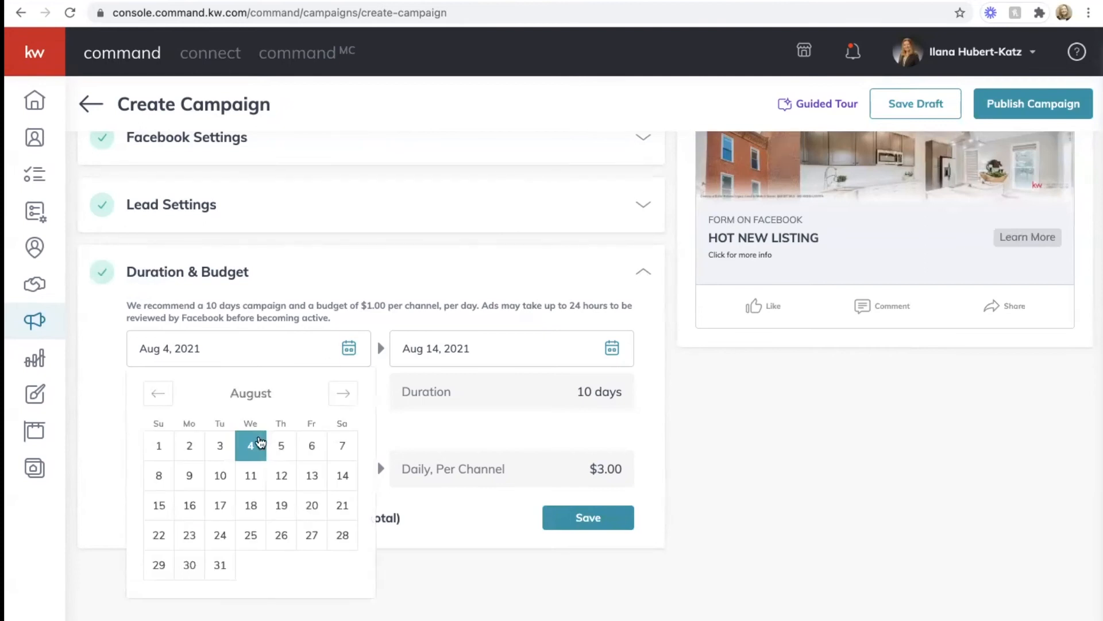
# Step: Schedule the campaign from Aug 5 to Aug 15, 2021, keeping the $30 total budget
pyautogui.click(281, 446)
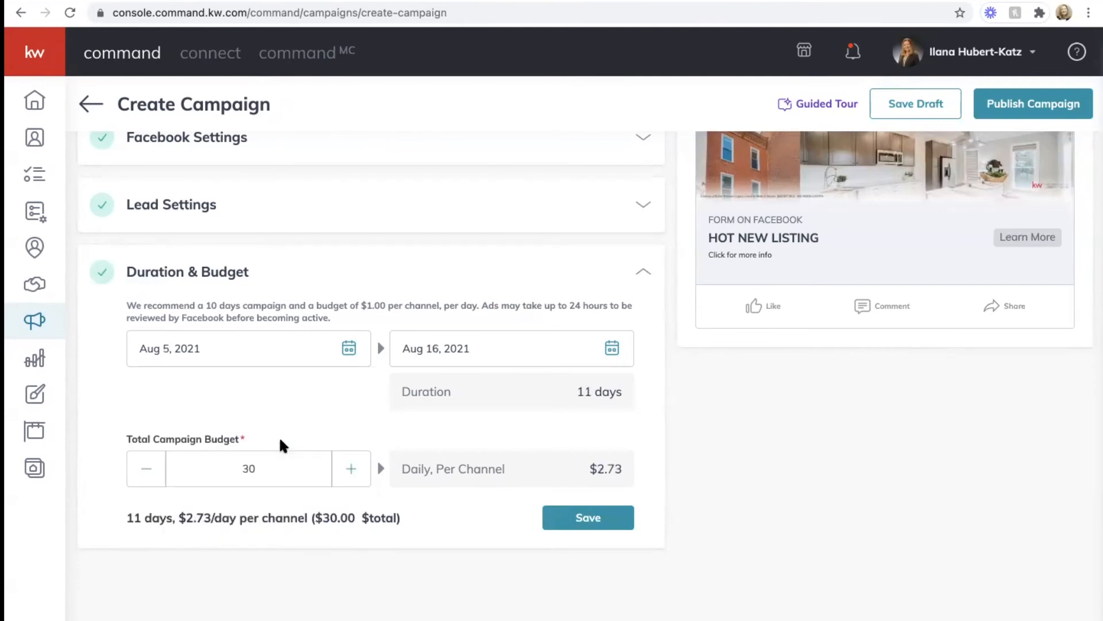
pyautogui.click(613, 349)
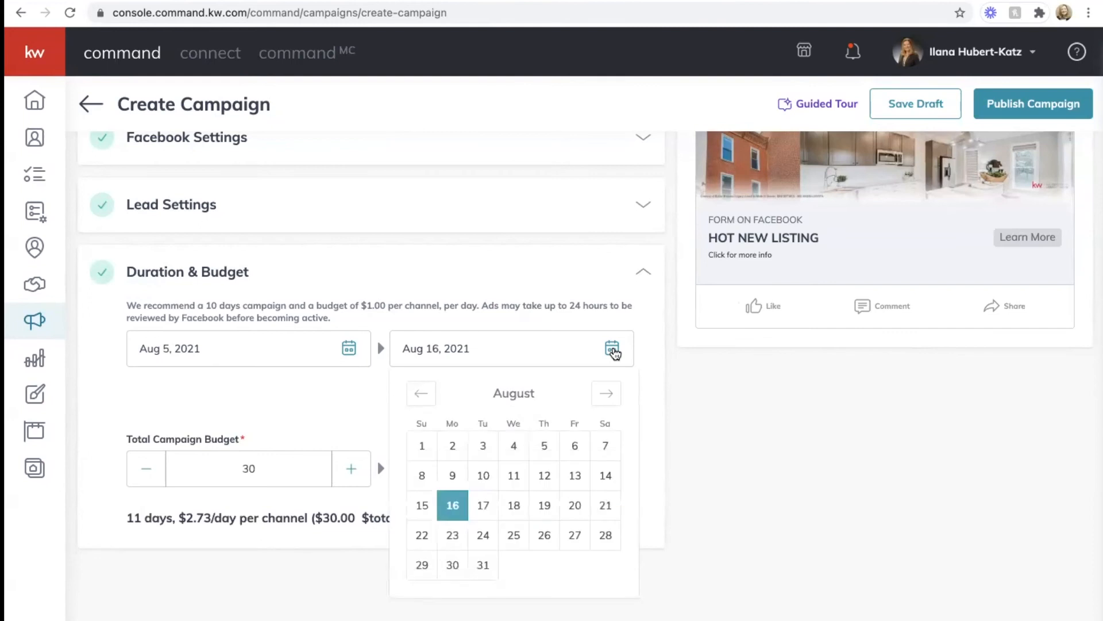
pyautogui.click(421, 507)
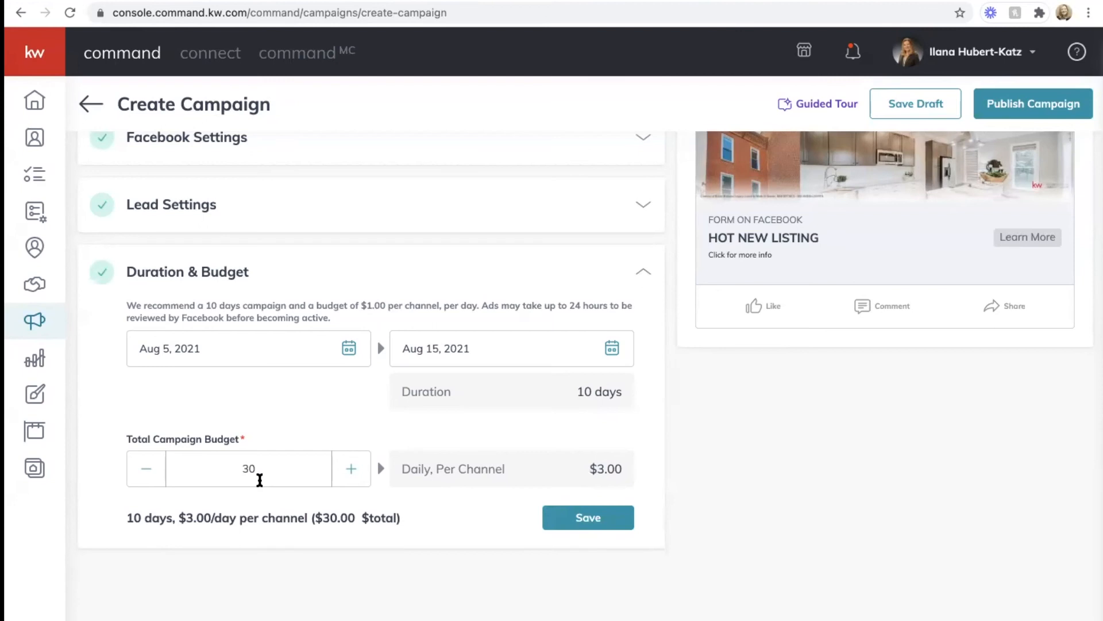
# Step: Save the 10-day, $30 duration and budget, then request saving the campaign as a draft
pyautogui.click(589, 512)
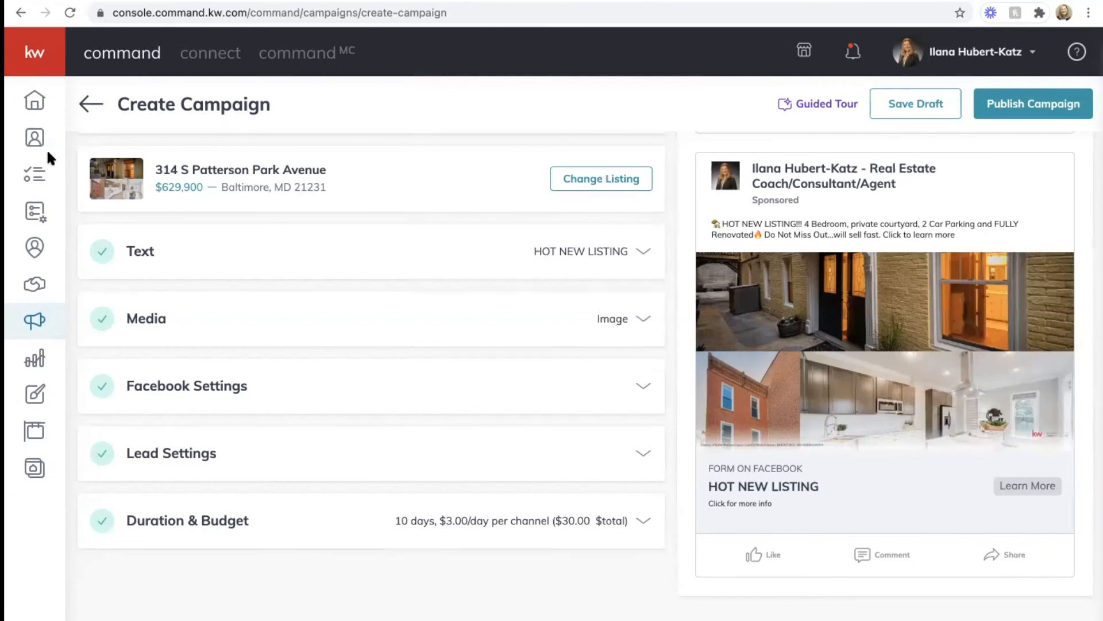
pyautogui.click(33, 49)
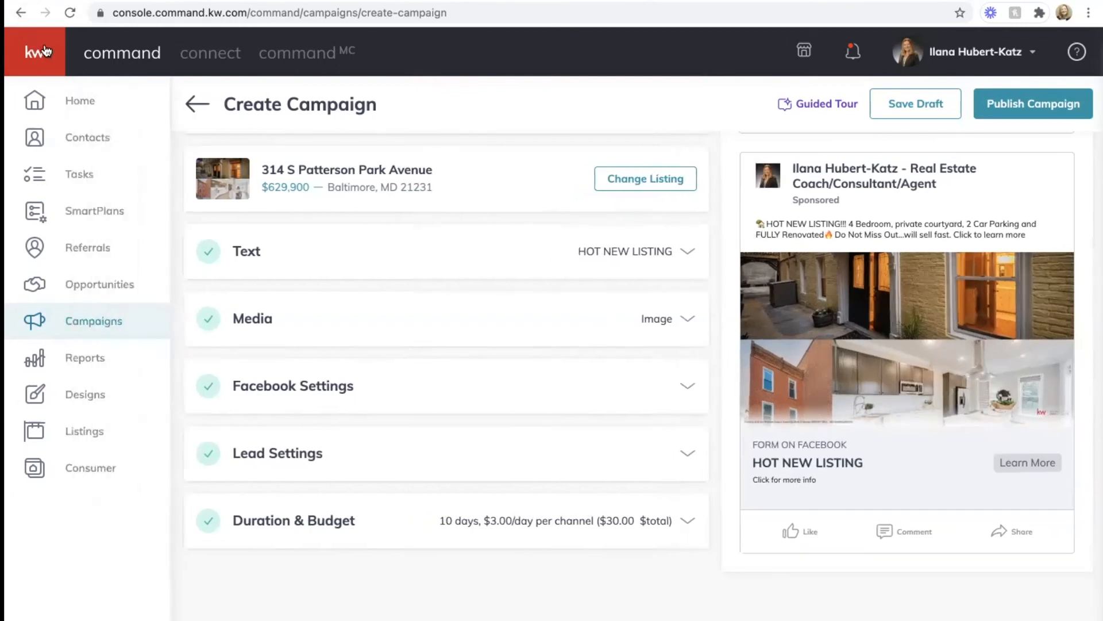
pyautogui.click(883, 103)
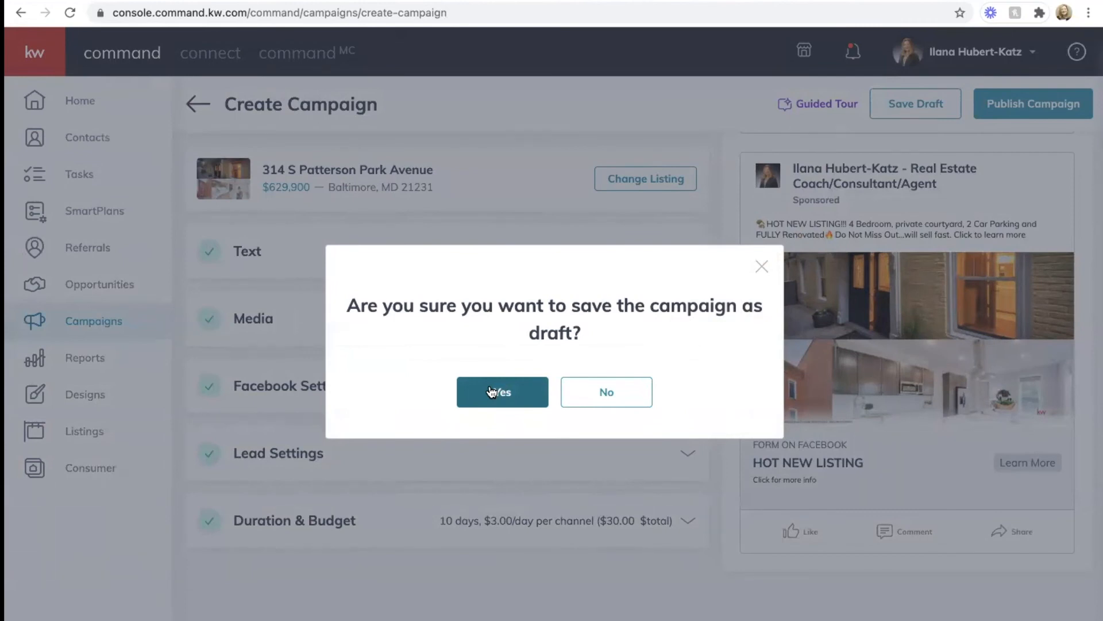
# Step: Confirm the draft save, then bring up the actions for the second ProServ campaign in Paid Ads
pyautogui.click(491, 390)
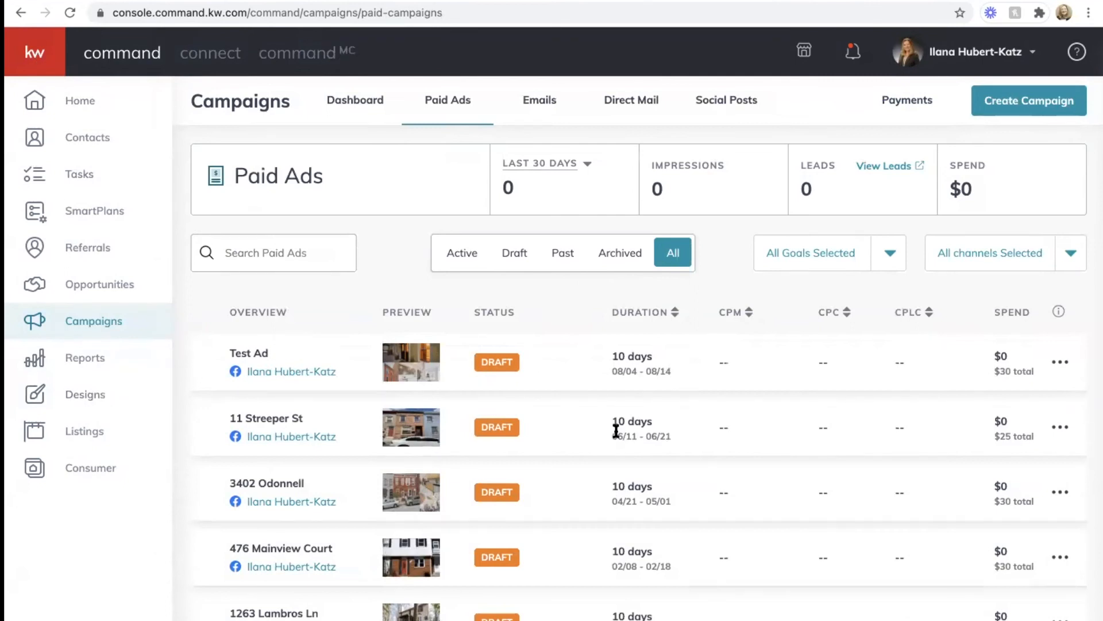
pyautogui.scroll(-12, 615, 428)
pyautogui.scroll(-3, 616, 431)
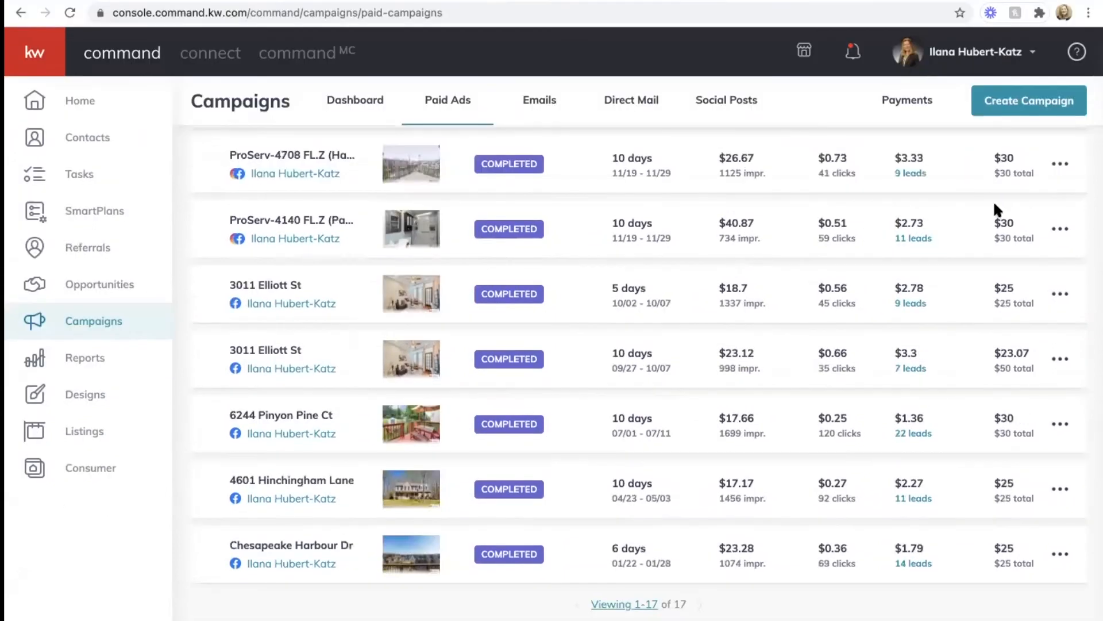
pyautogui.click(1058, 230)
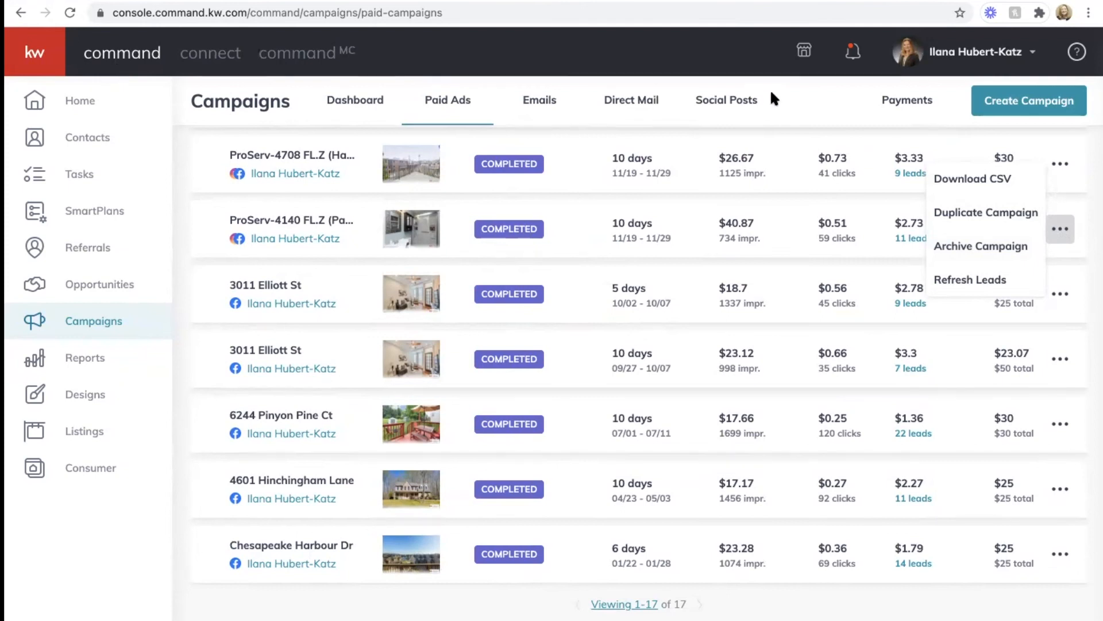
# Step: Scroll up the Paid Ads list to the Test Ad draft, scheduled 08/04–08/14 with a $30 budget
pyautogui.scroll(15, 350, 270)
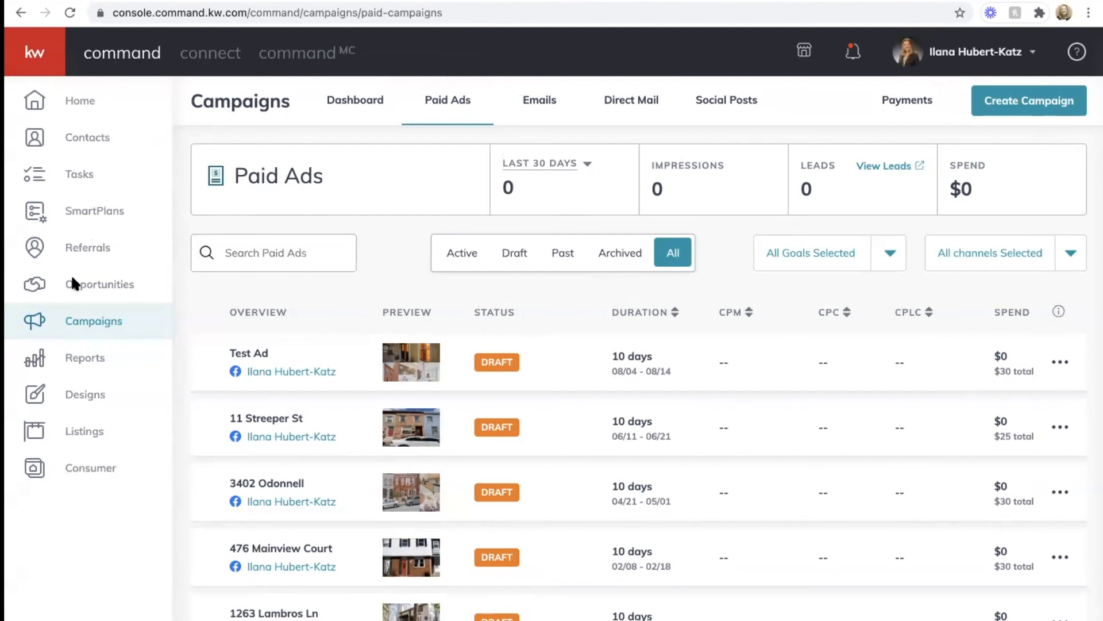
pyautogui.click(87, 468)
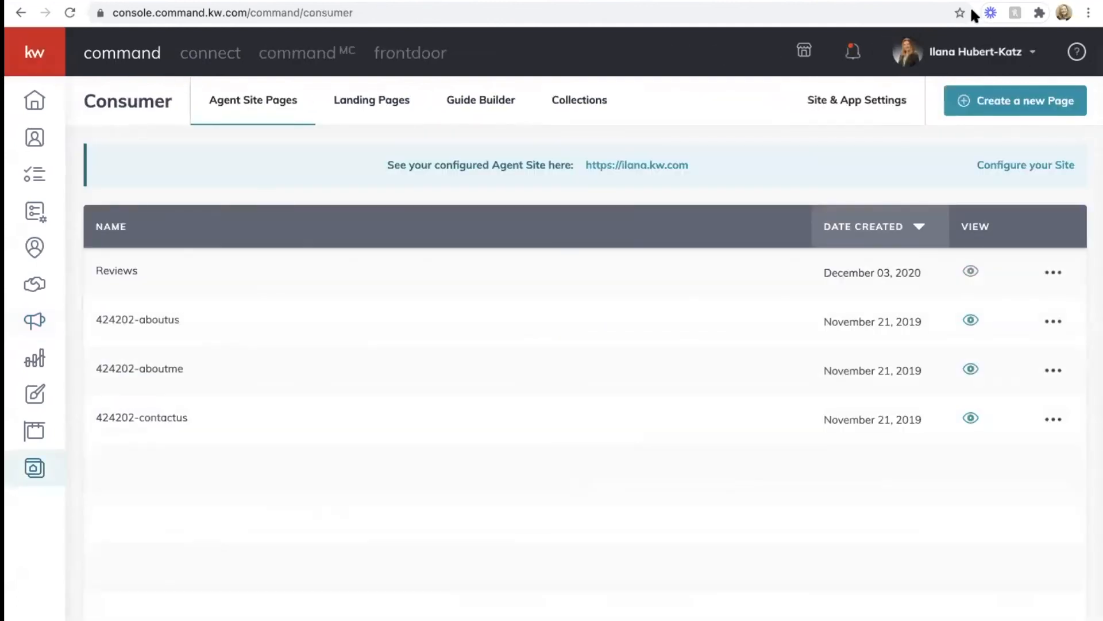
pyautogui.click(359, 101)
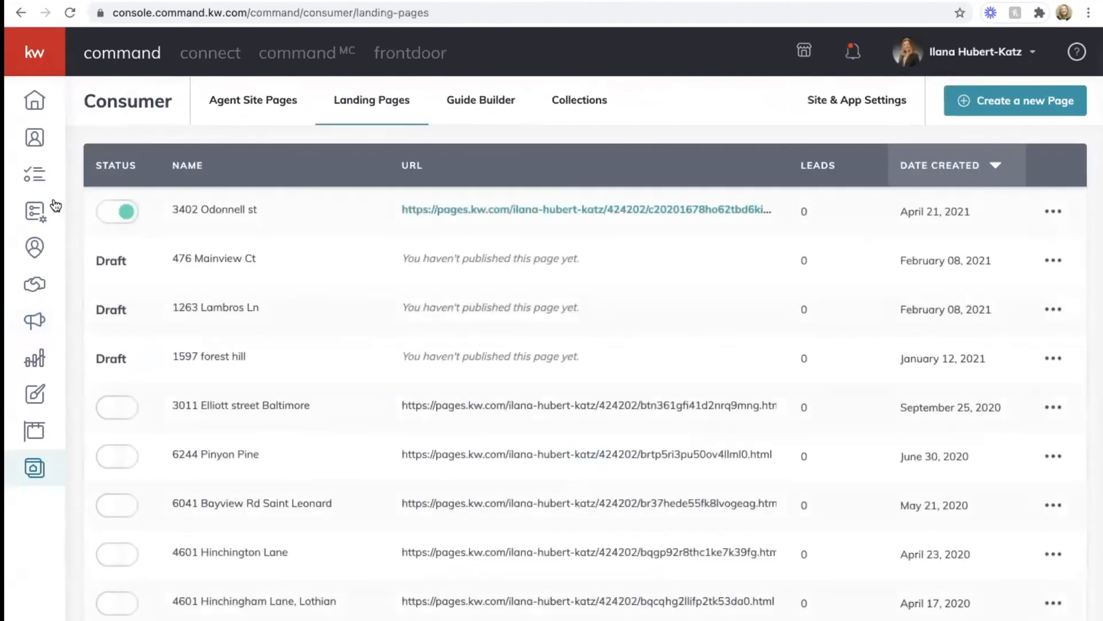
pyautogui.click(118, 211)
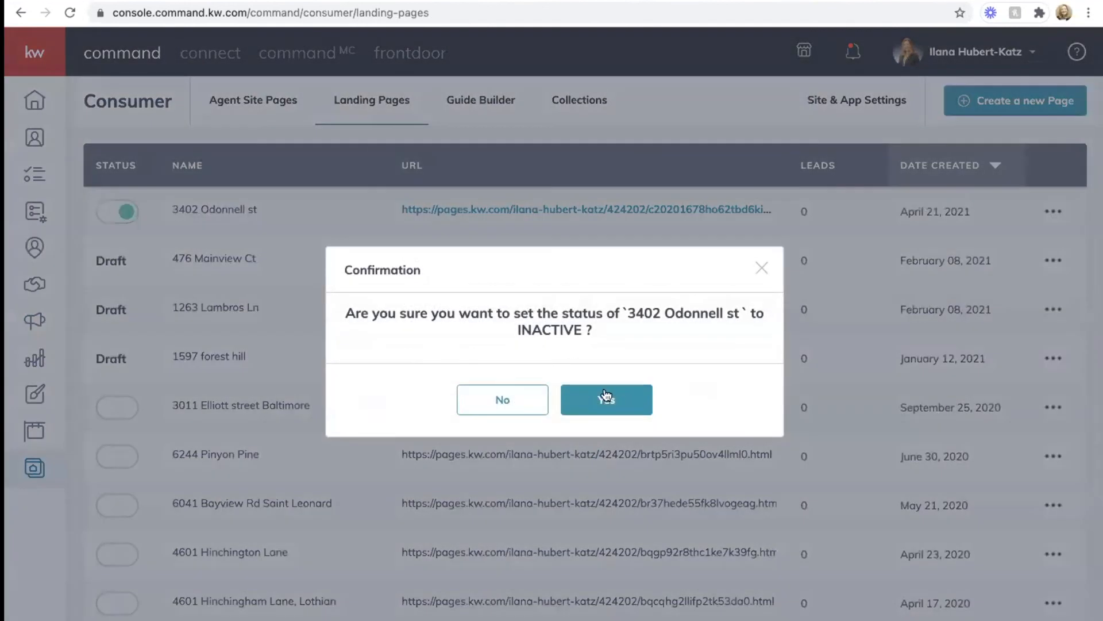
pyautogui.click(607, 399)
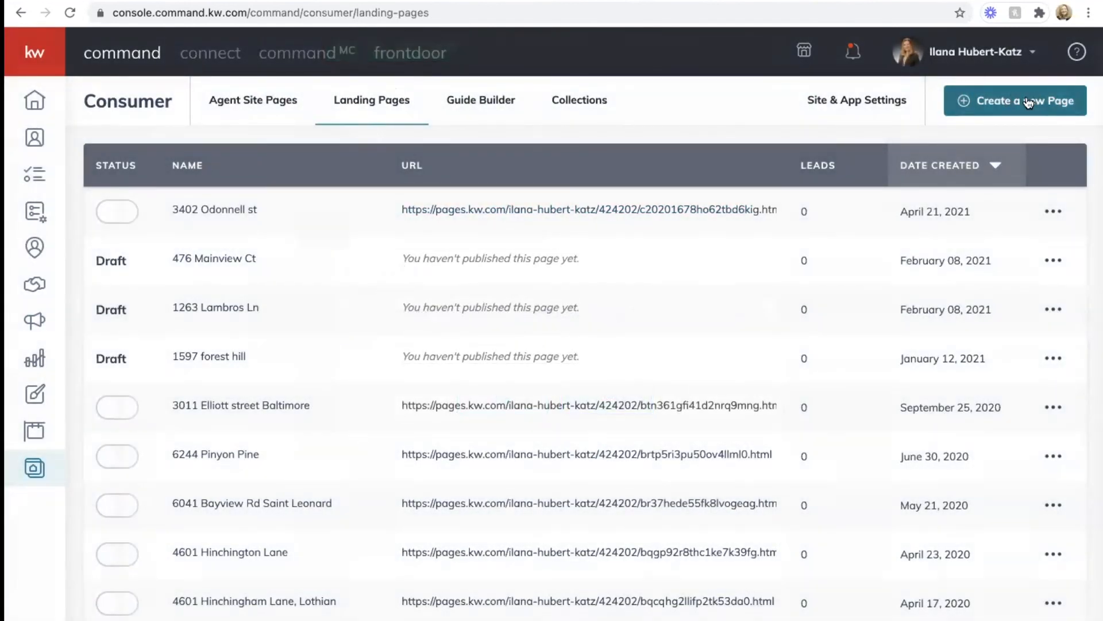
pyautogui.click(1008, 100)
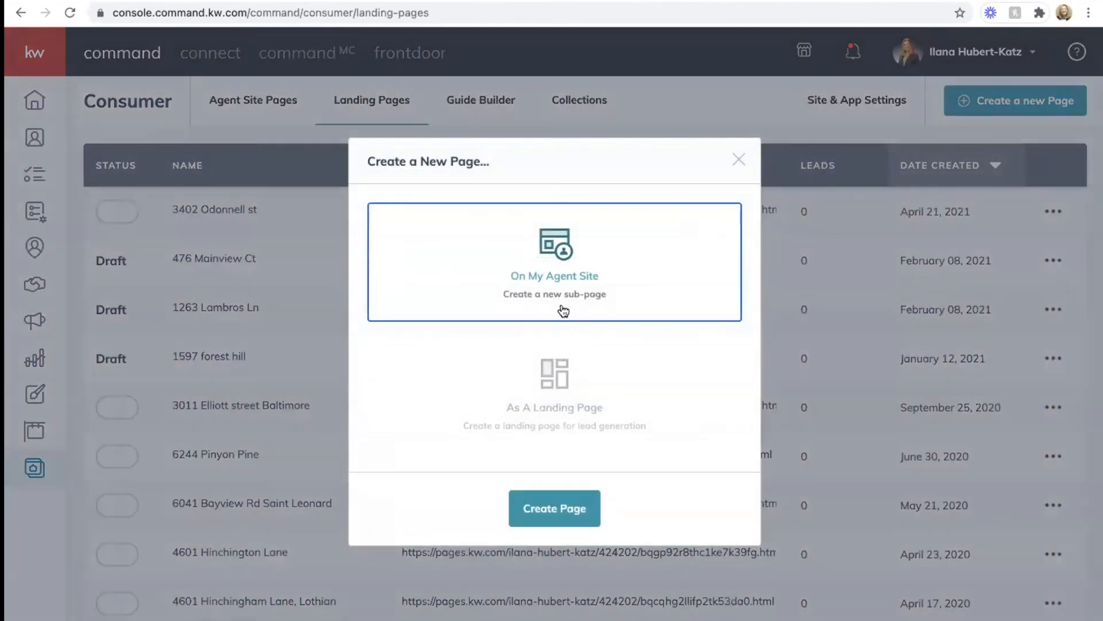
pyautogui.click(560, 391)
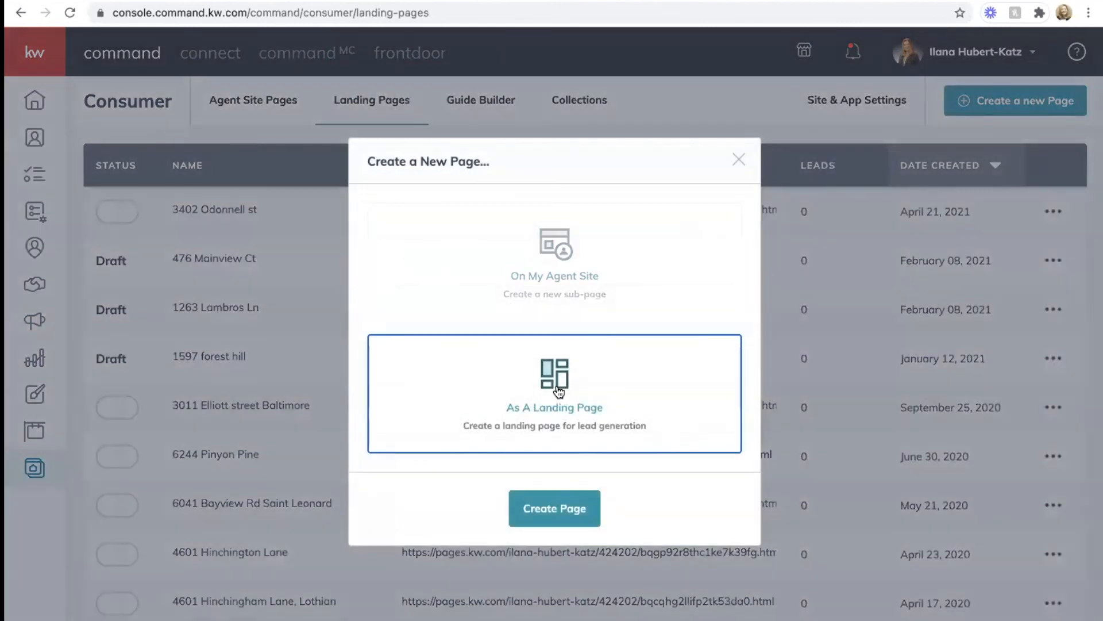
pyautogui.click(549, 511)
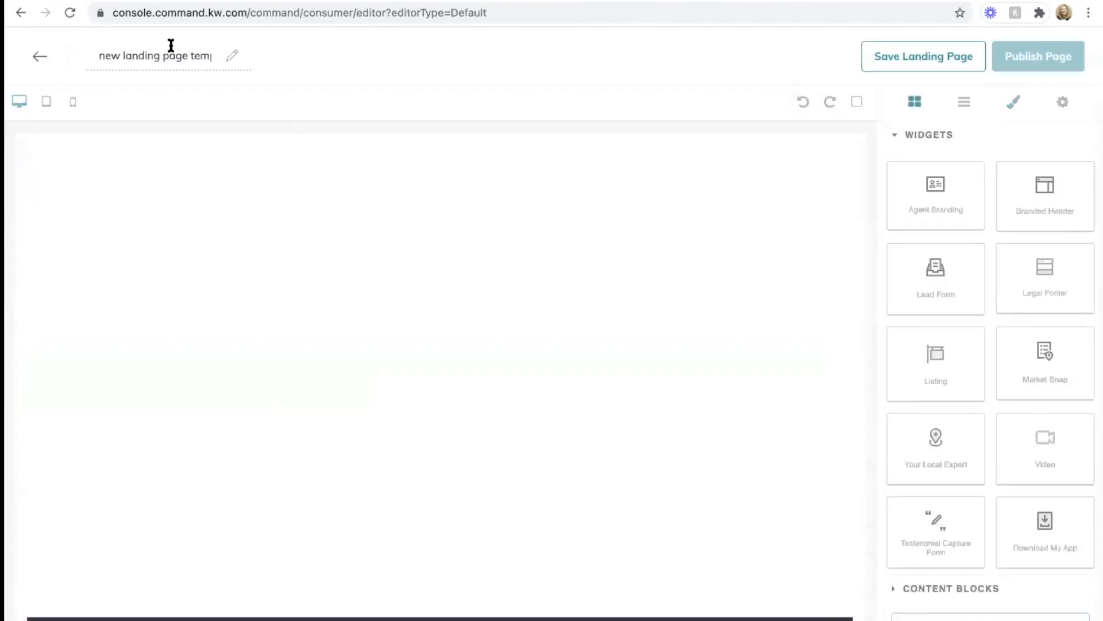
pyautogui.tripleClick(171, 46)
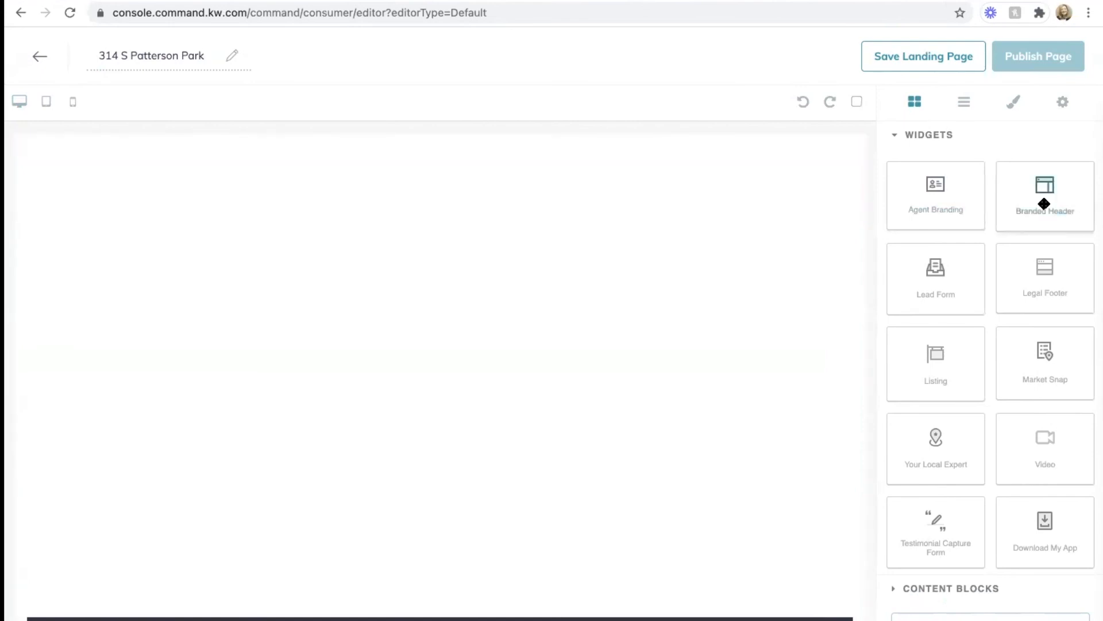
pyautogui.moveTo(1044, 204); pyautogui.dragTo(696, 194)
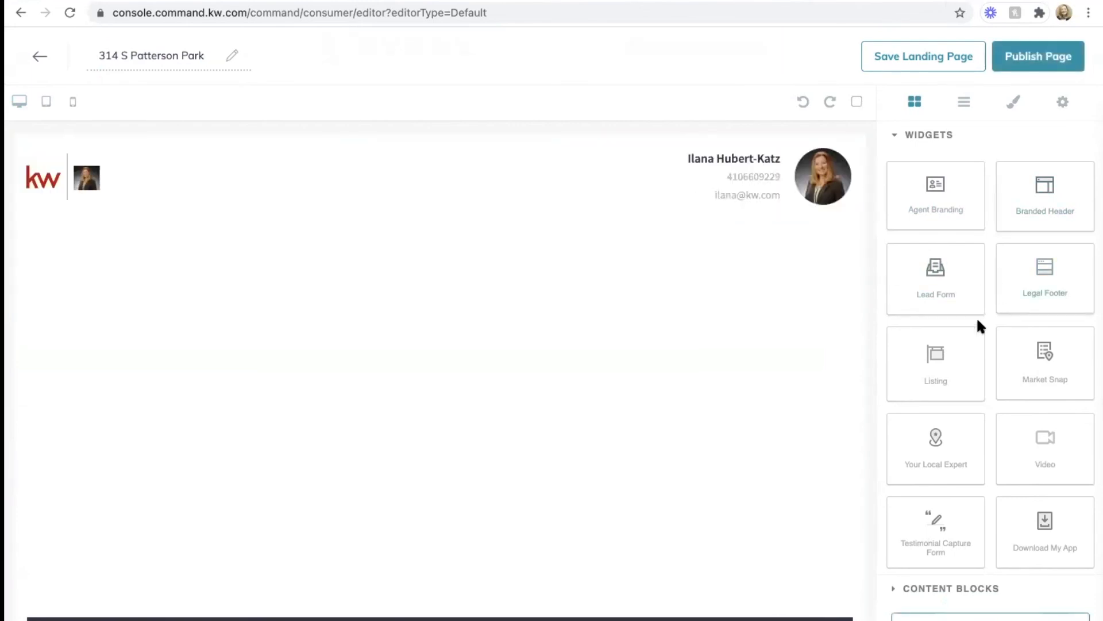
pyautogui.moveTo(931, 362); pyautogui.dragTo(670, 351)
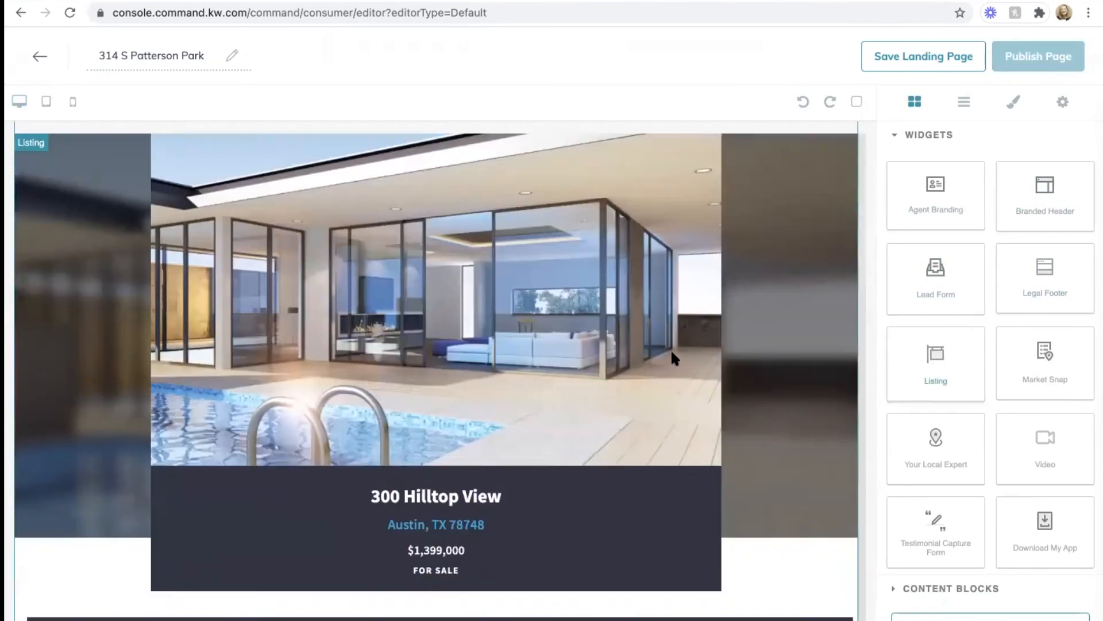
# Step: Add Market Snap, Lead Form and Agent Branding widgets in order below the map
pyautogui.scroll(-5, 671, 350)
pyautogui.scroll(-5, 747, 350)
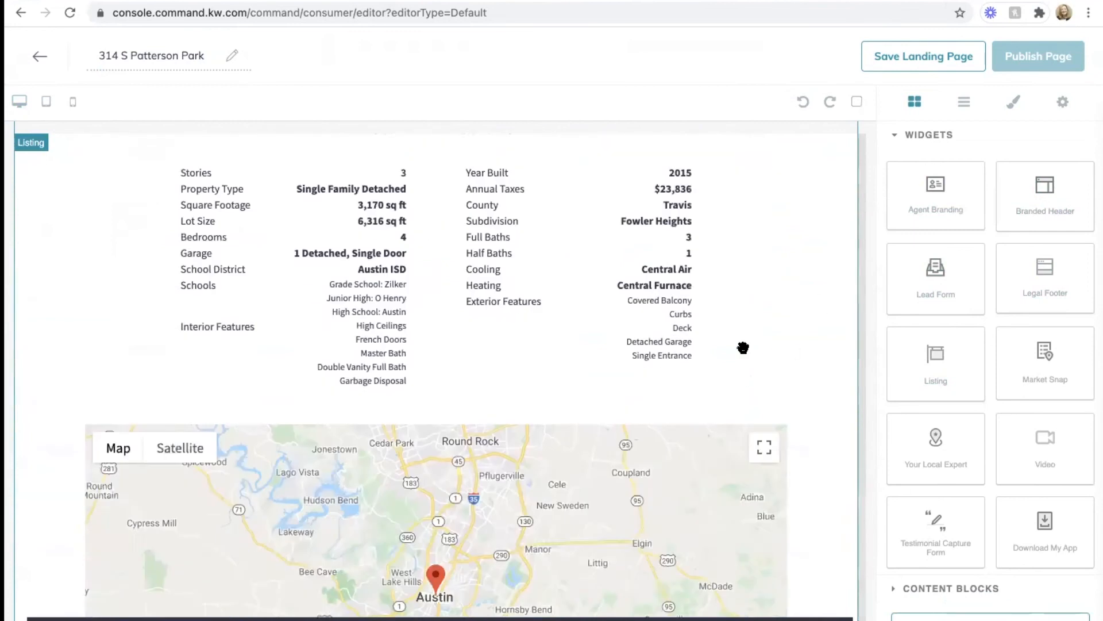
pyautogui.scroll(-3, 734, 374)
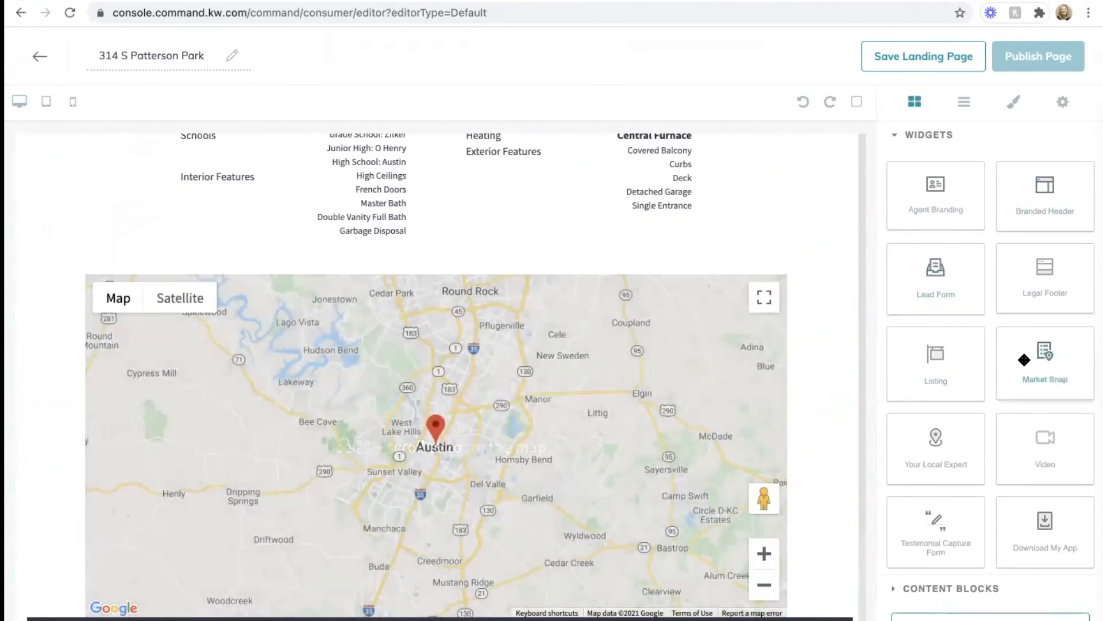
pyautogui.moveTo(1043, 368); pyautogui.dragTo(558, 454)
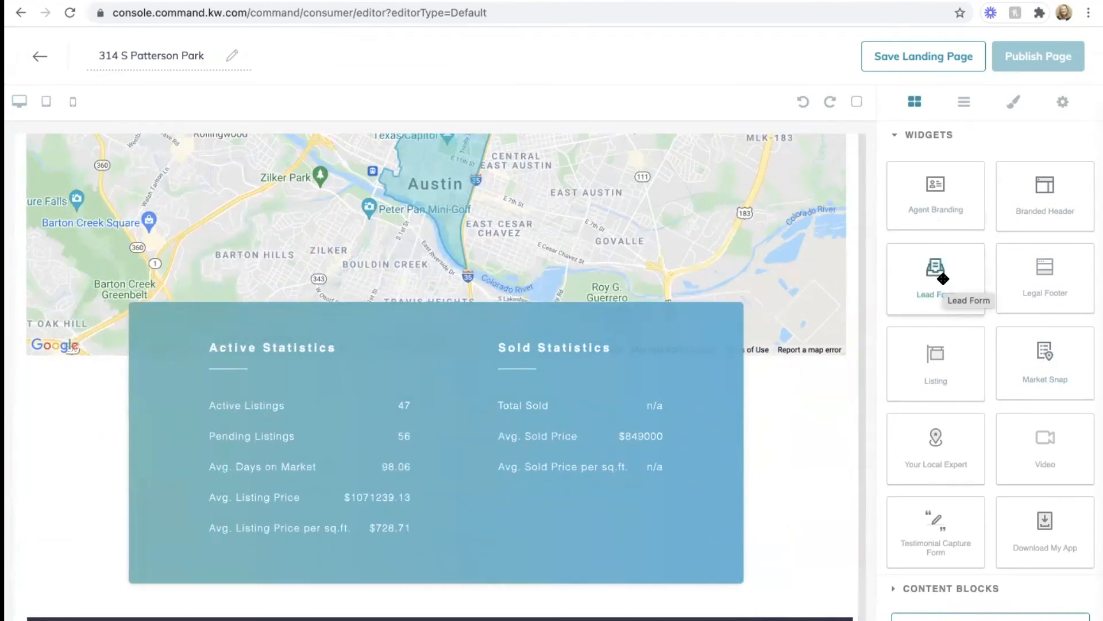
pyautogui.moveTo(943, 278); pyautogui.dragTo(629, 522)
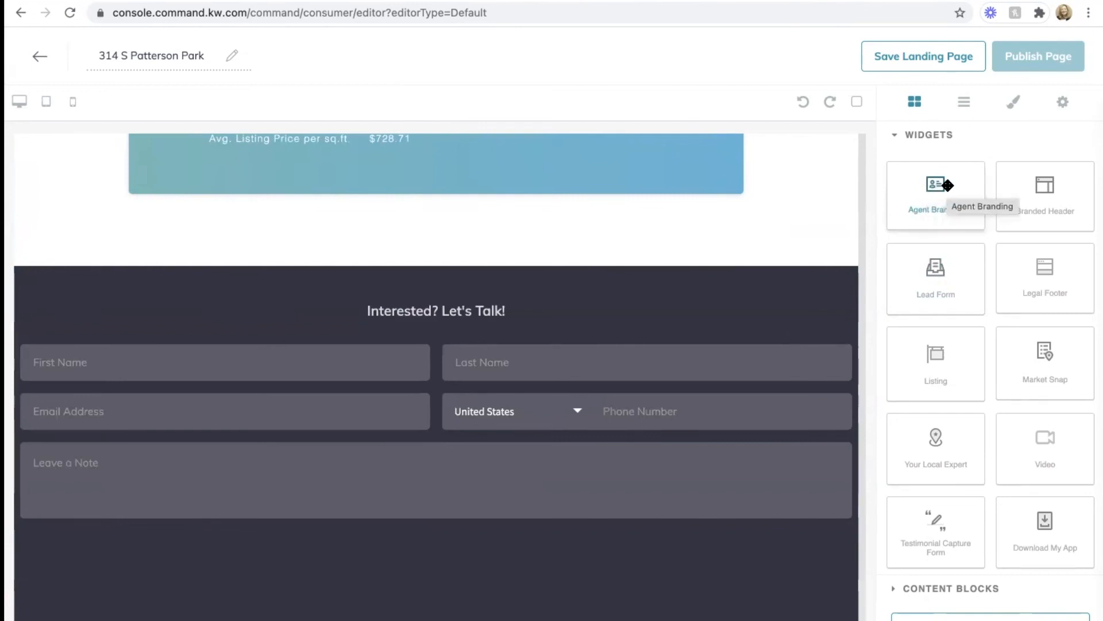
pyautogui.moveTo(947, 185); pyautogui.dragTo(459, 550)
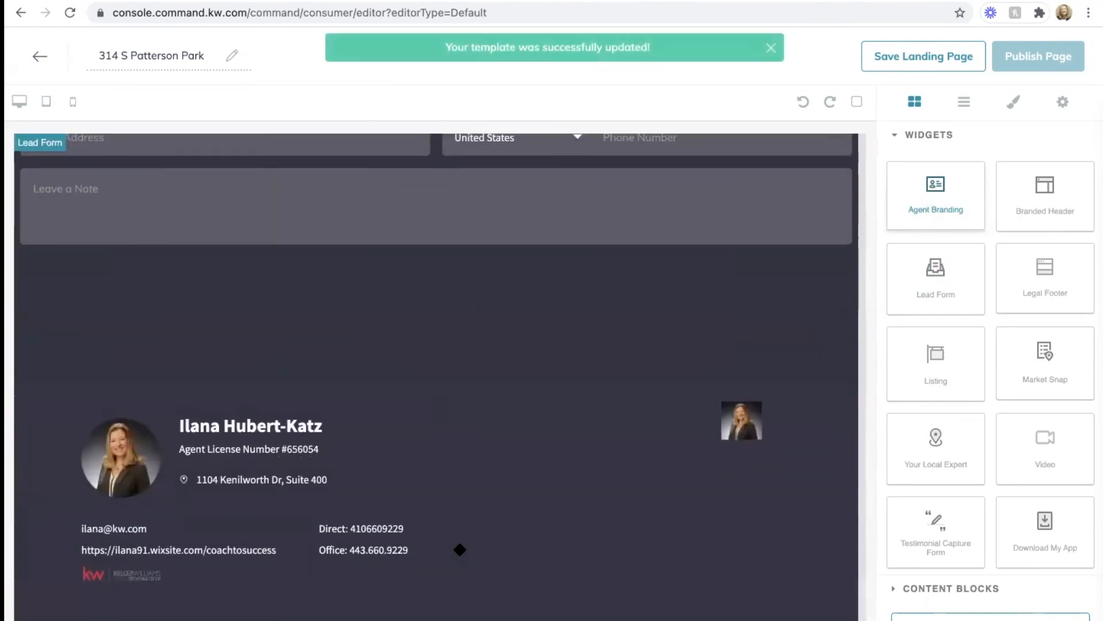
pyautogui.scroll(10, 483, 359)
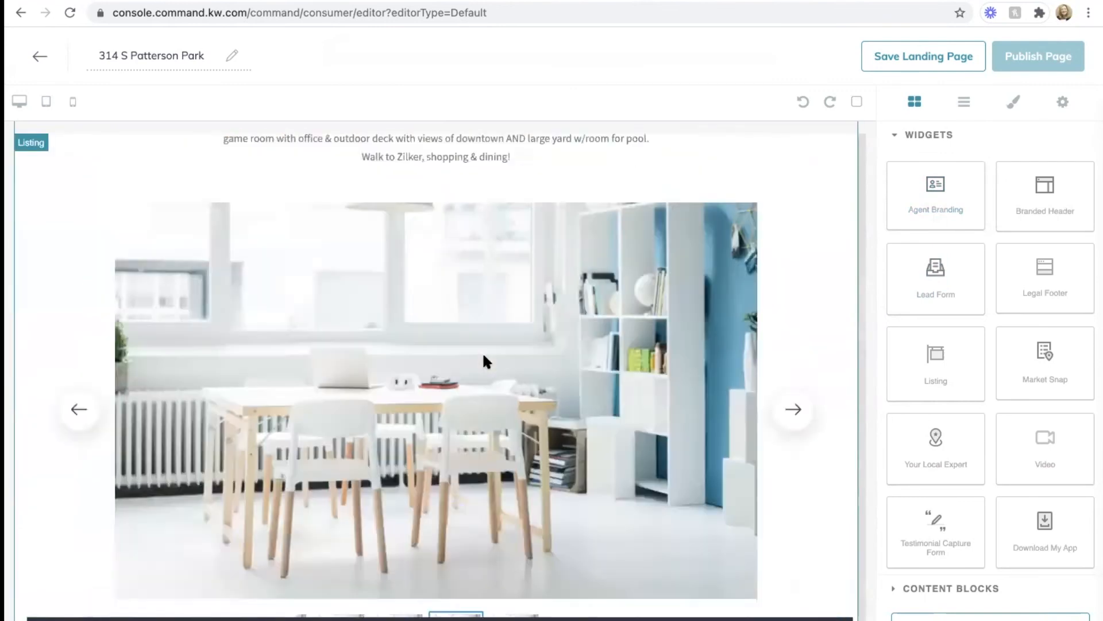
pyautogui.scroll(10, 482, 351)
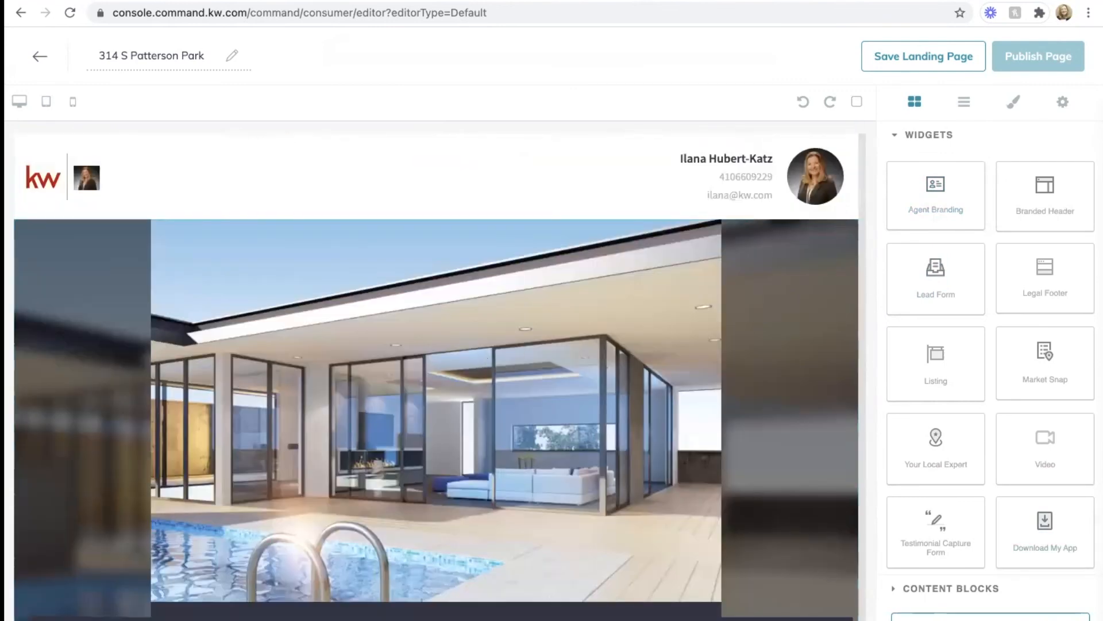
# Step: Set the Branded Header text to 'Hot New Listing'
pyautogui.click(991, 617)
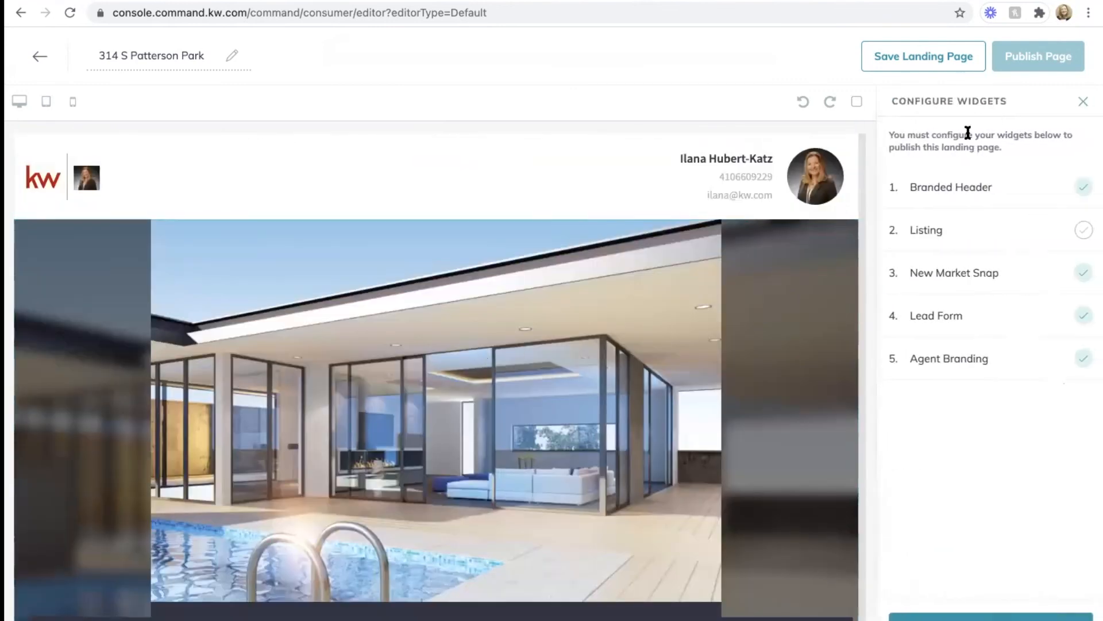
pyautogui.click(962, 188)
pyautogui.click(943, 164)
pyautogui.write('Hot MNe')
pyautogui.press('BackSpace')
pyautogui.press('BackSpace')
pyautogui.press('BackSpace')
pyautogui.press('BackSpace')
pyautogui.write('New Listing')
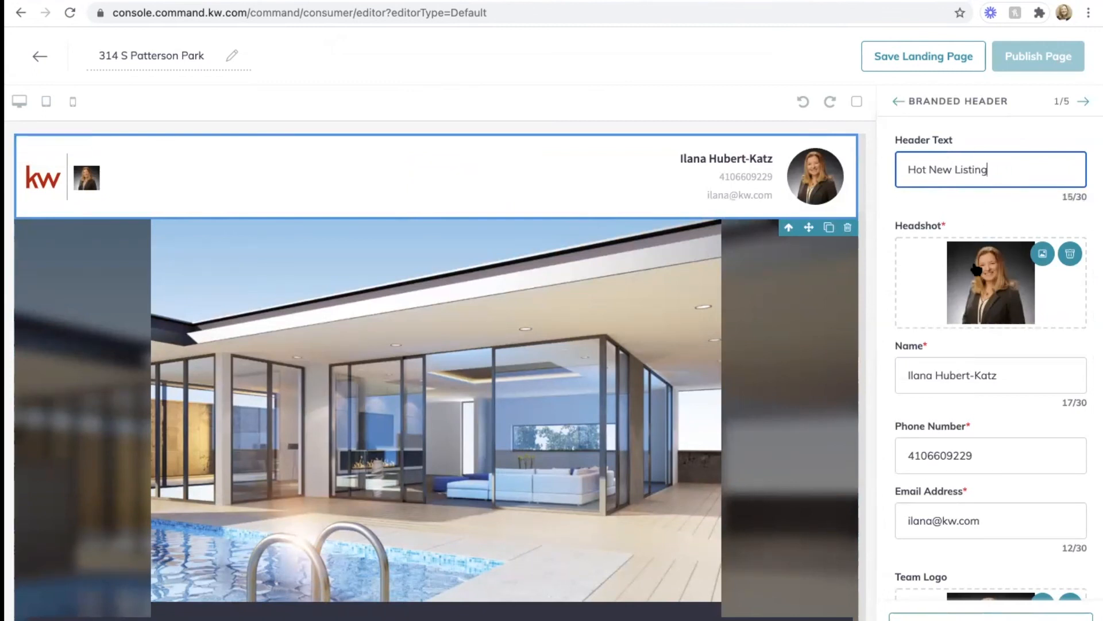
# Step: Replace the header's phone number with the agent's new number and apply the changes
pyautogui.scroll(-2, 977, 269)
pyautogui.scroll(-1, 975, 192)
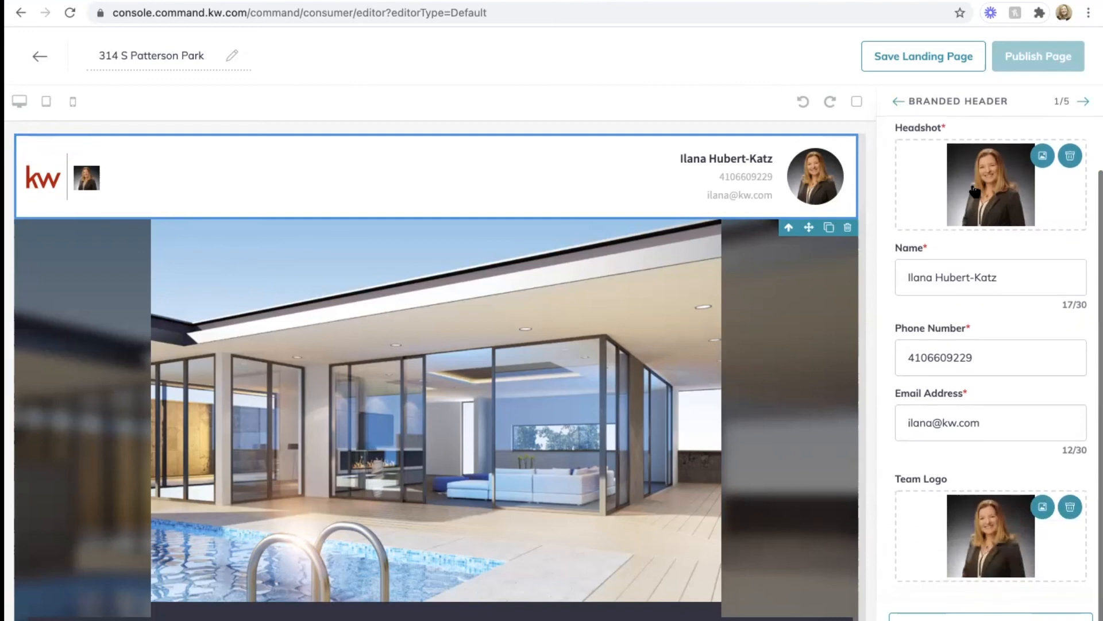
pyautogui.click(953, 371)
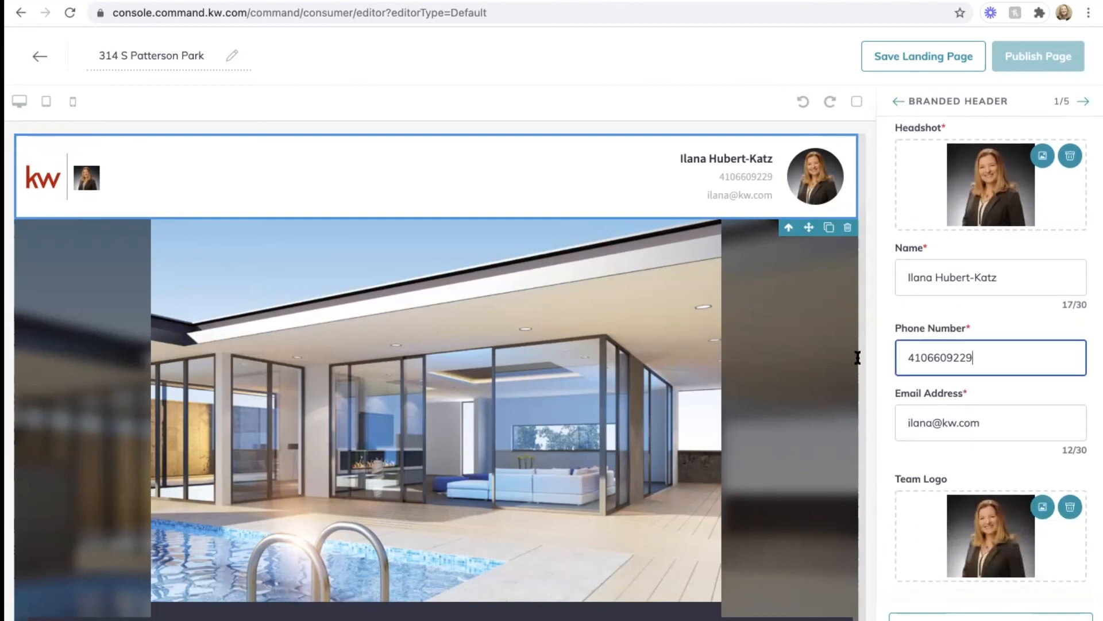
pyautogui.hotkey('ctrl', 'a')
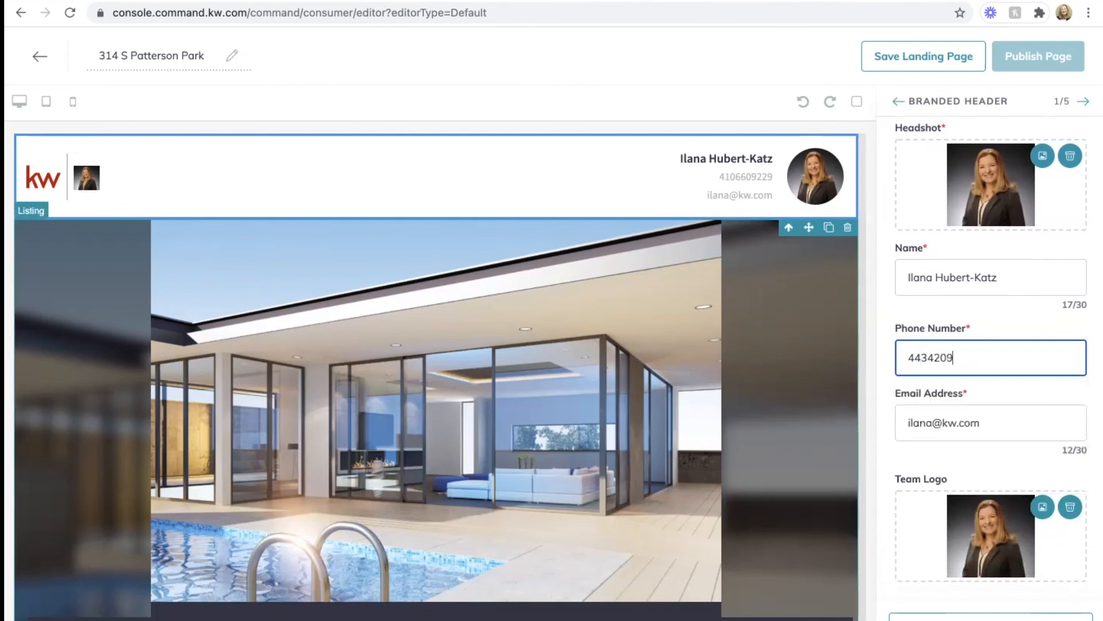
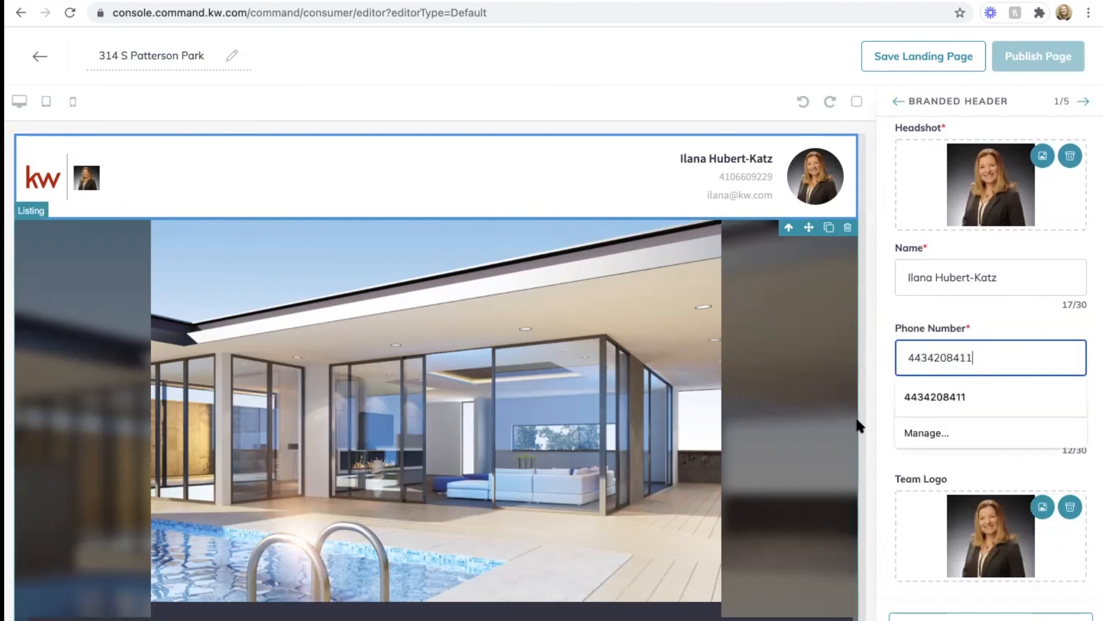
pyautogui.click(1027, 322)
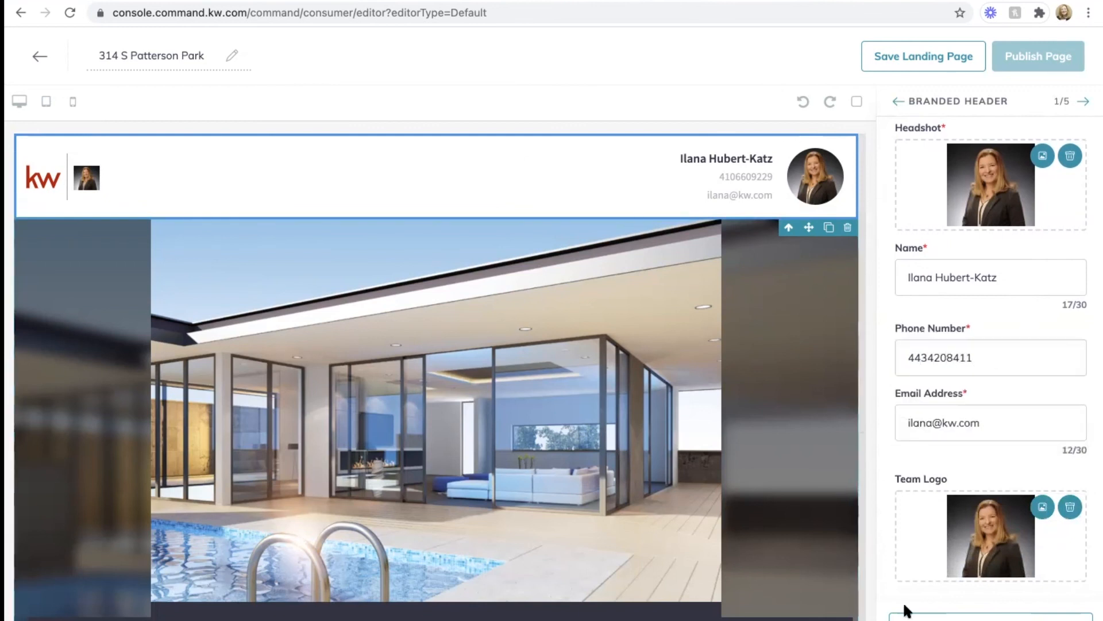
pyautogui.click(977, 617)
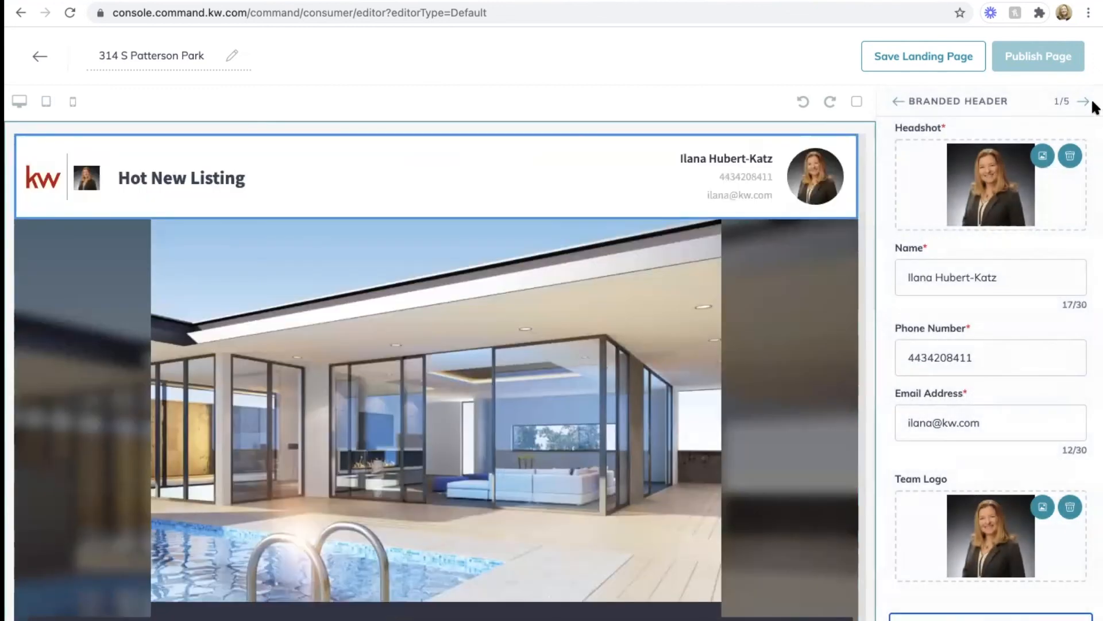
pyautogui.click(1084, 102)
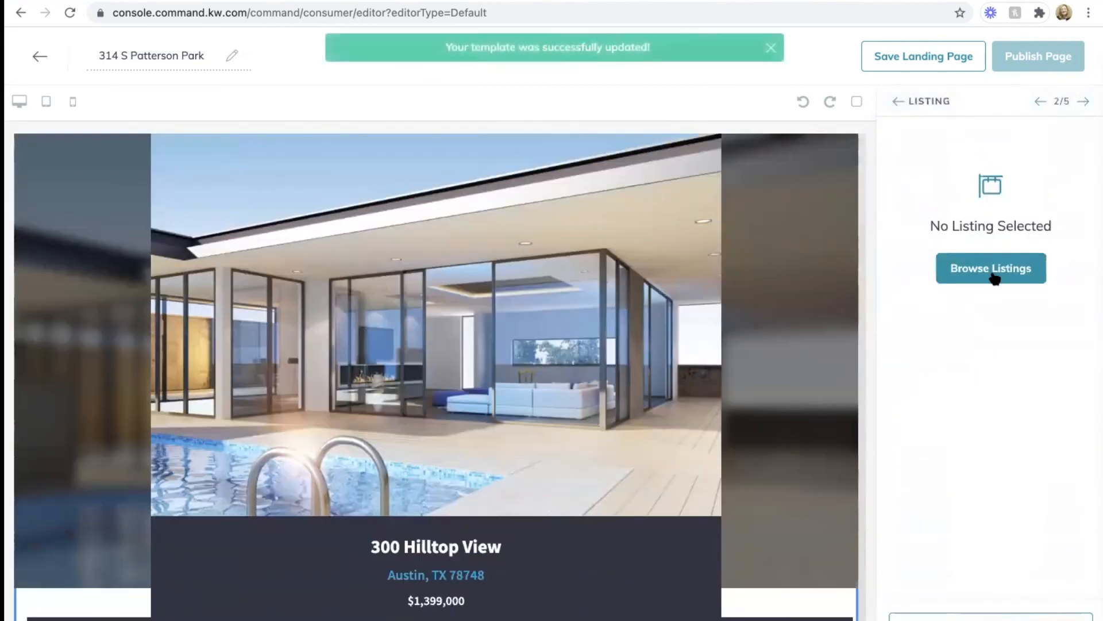
pyautogui.click(993, 275)
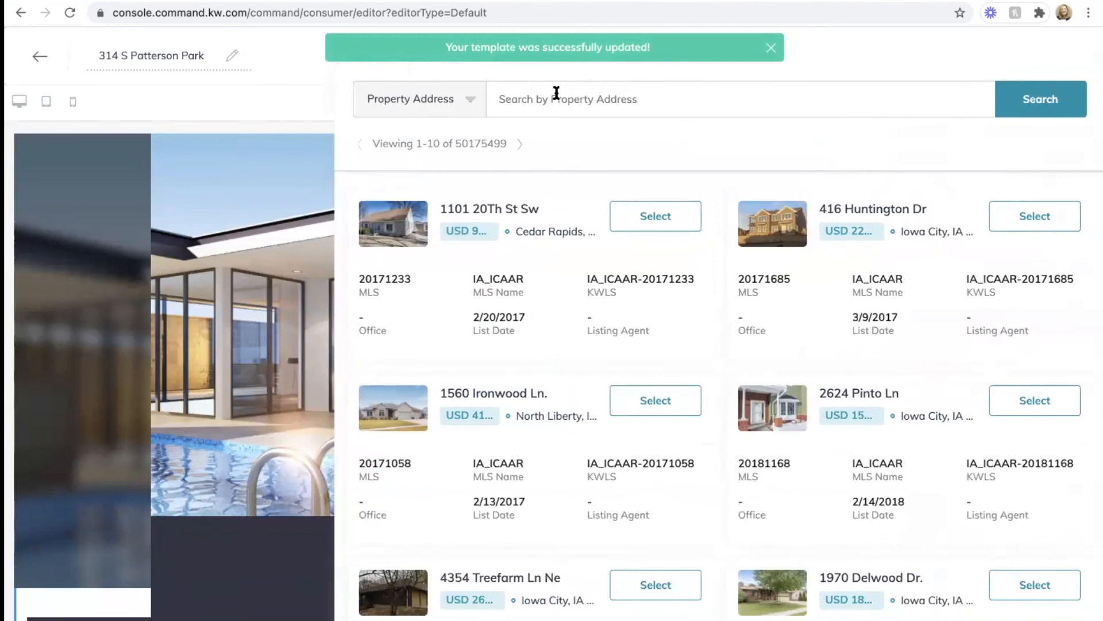
pyautogui.click(557, 93)
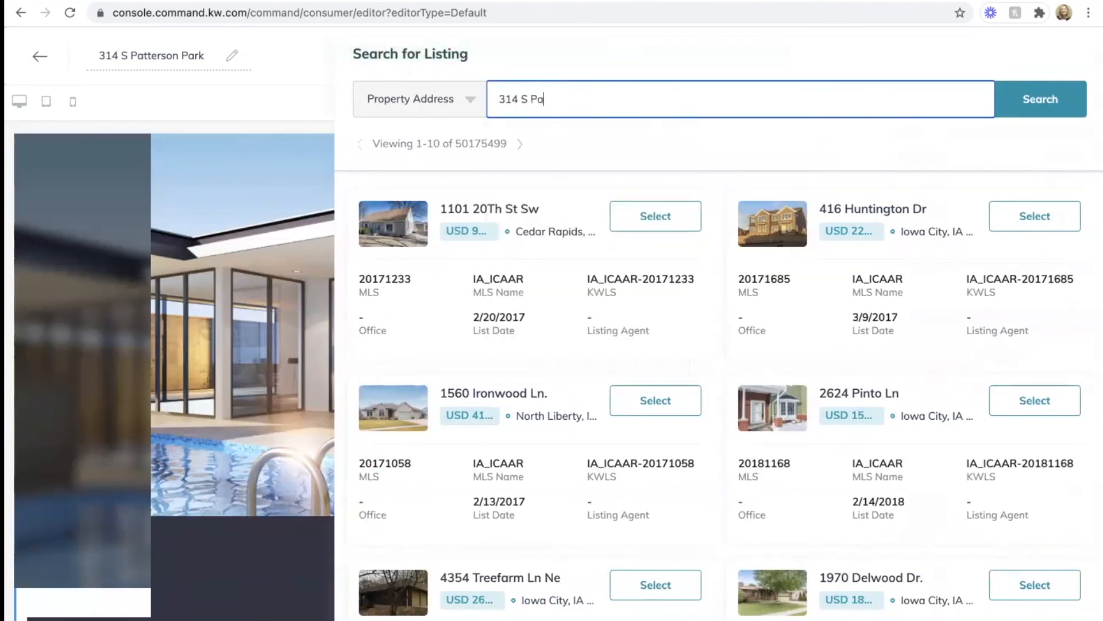
pyautogui.click(1040, 99)
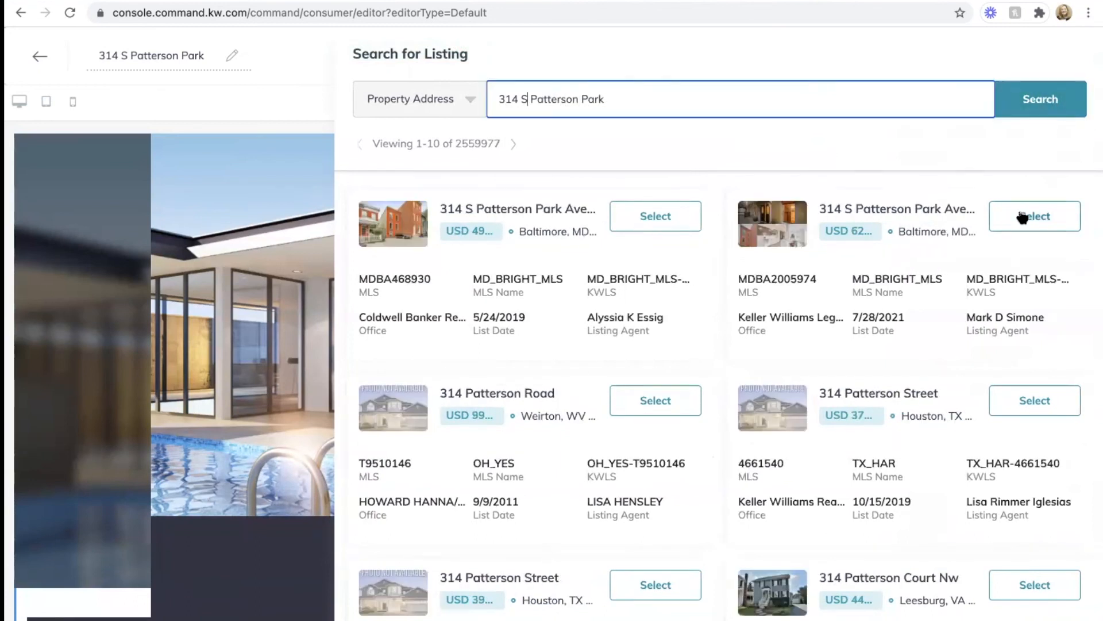
pyautogui.click(1022, 216)
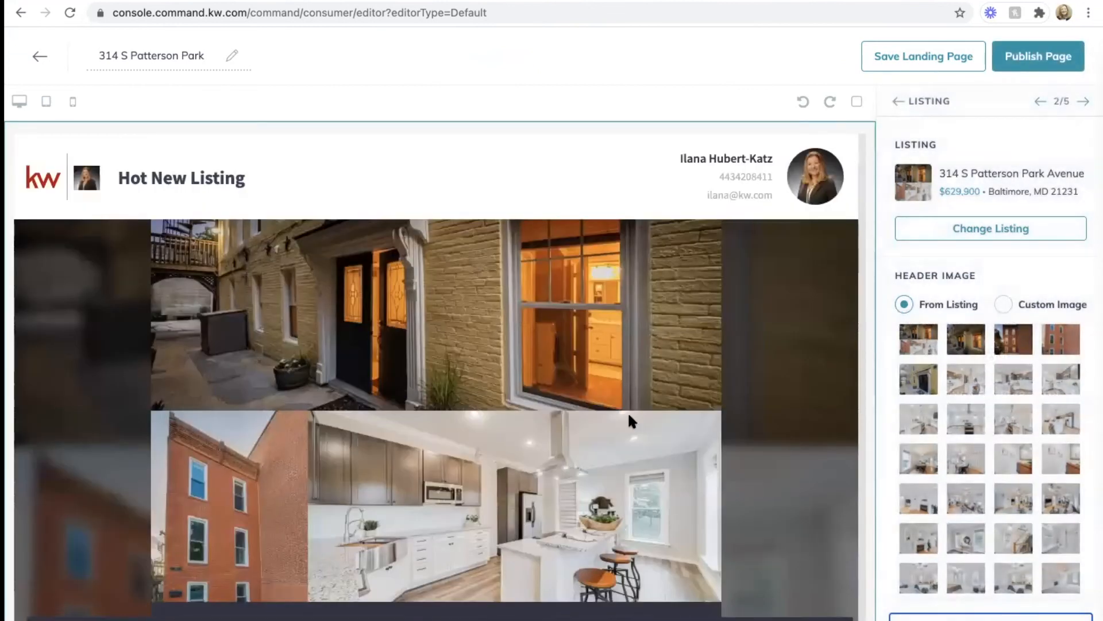
pyautogui.scroll(-20, 629, 414)
pyautogui.scroll(19, 628, 415)
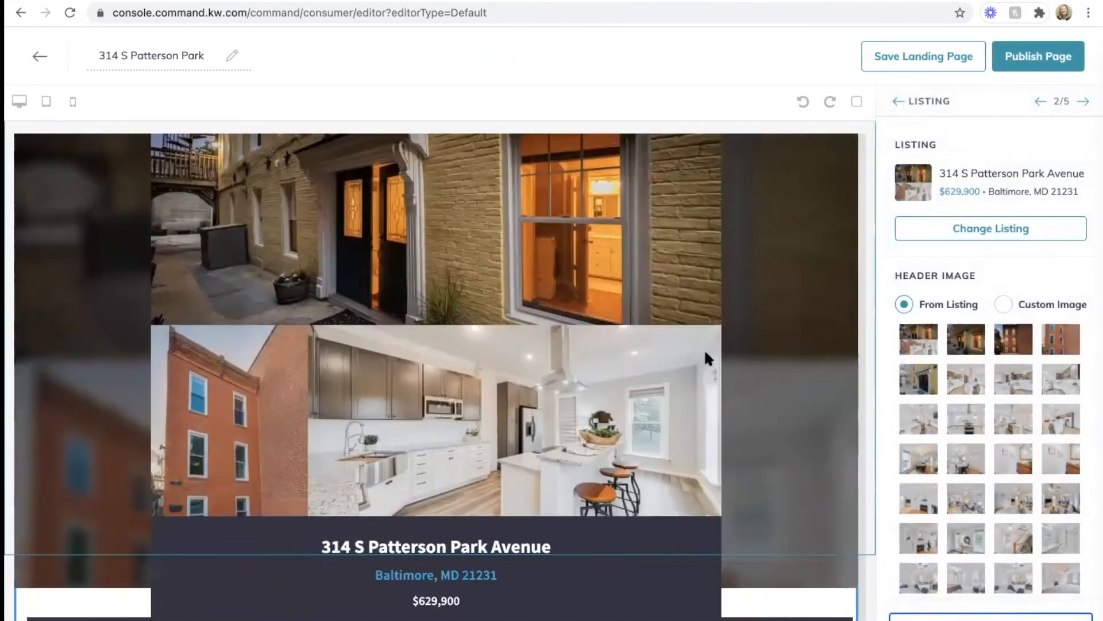
pyautogui.scroll(2, 706, 353)
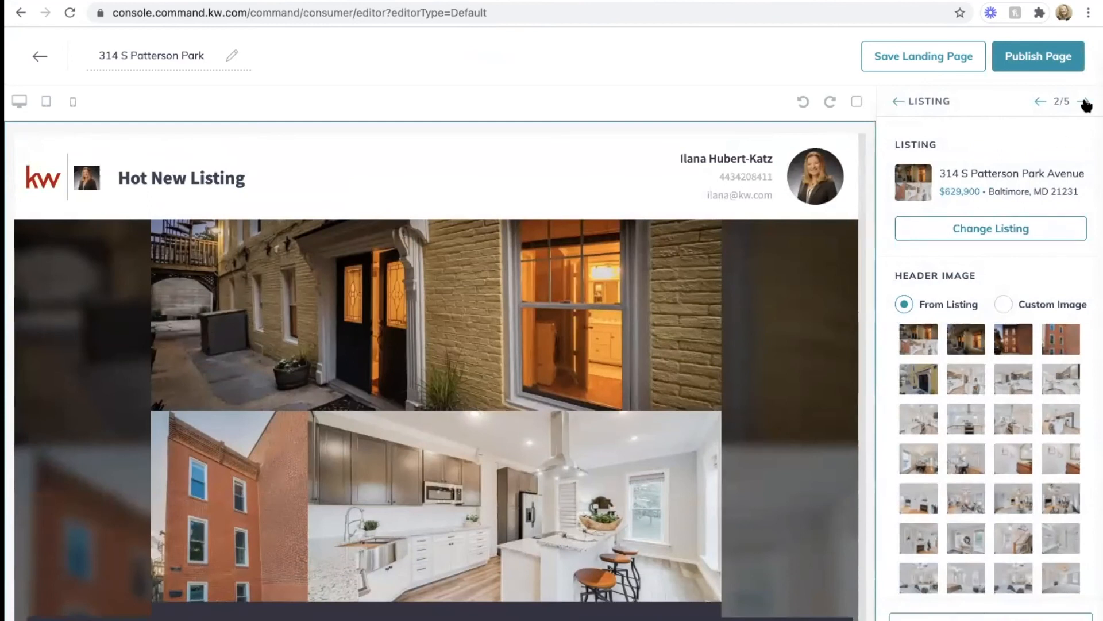
pyautogui.click(1086, 104)
pyautogui.click(953, 170)
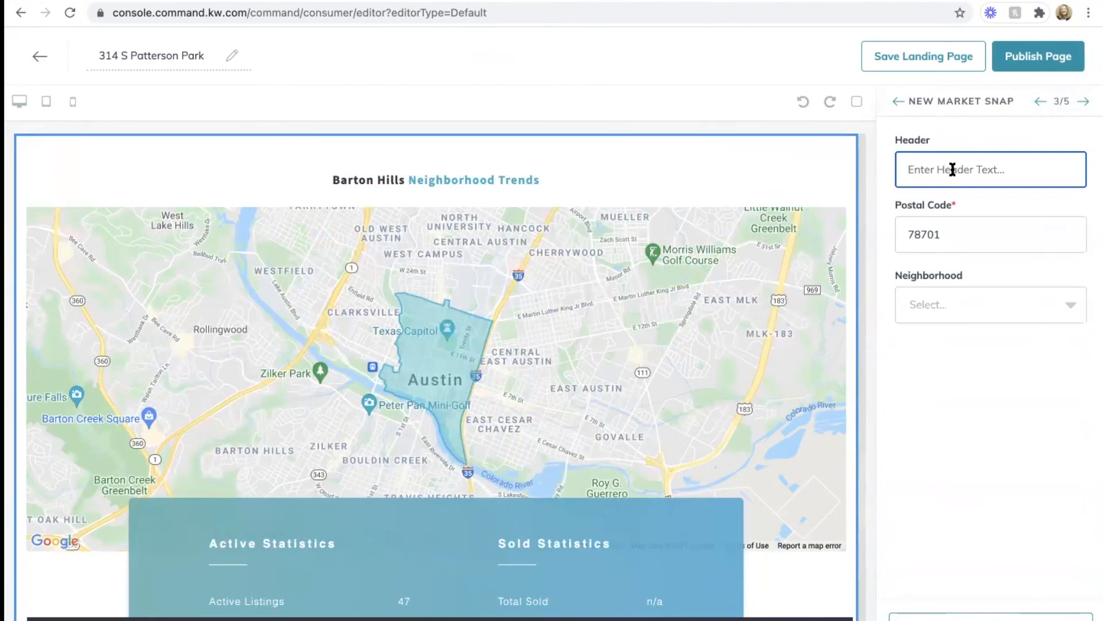
# Step: Set the Market Snap header to 'Patterson Park' and the postal code to 21231
pyautogui.write('Patterson Park')
pyautogui.click(992, 243)
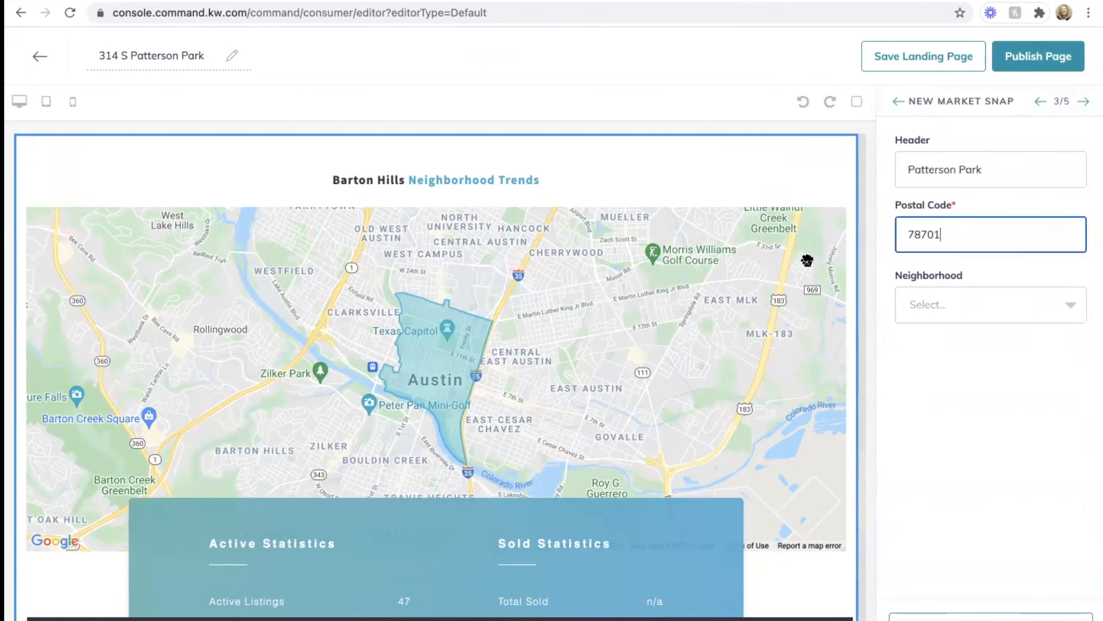
pyautogui.moveTo(954, 239); pyautogui.dragTo(824, 234)
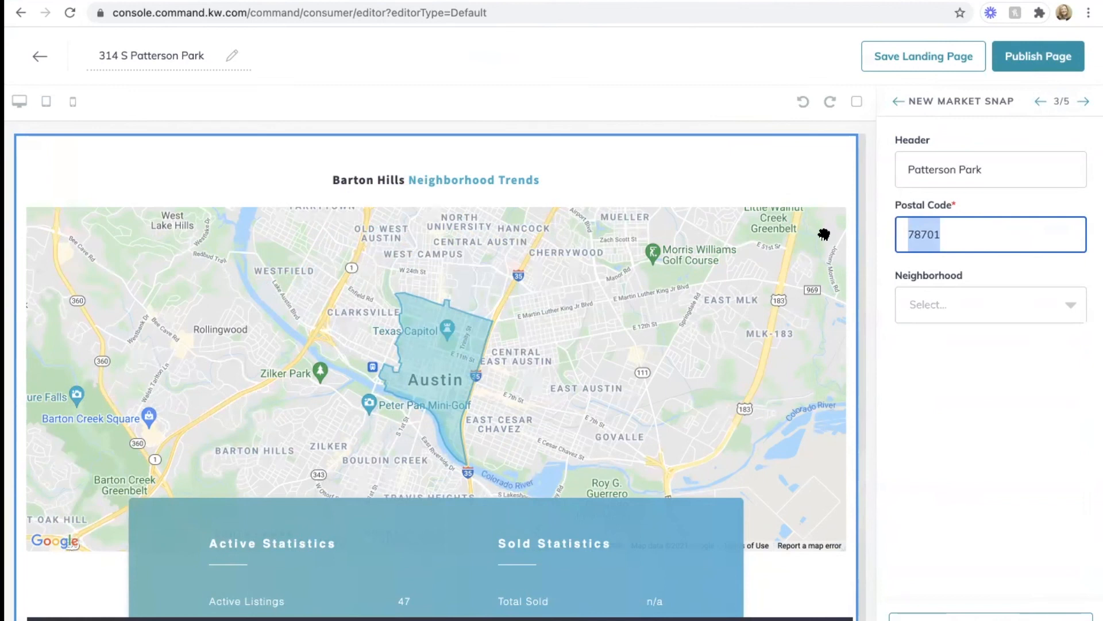
pyautogui.write('21214')
pyautogui.click(967, 229)
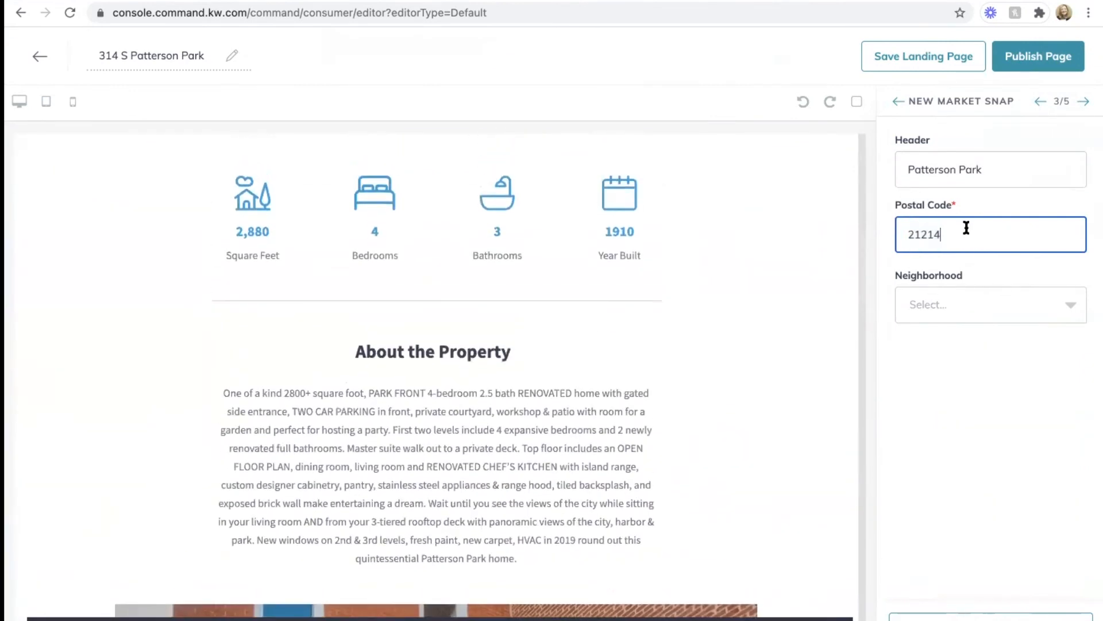
pyautogui.doubleClick(967, 229)
pyautogui.write('21')
pyautogui.write('31')
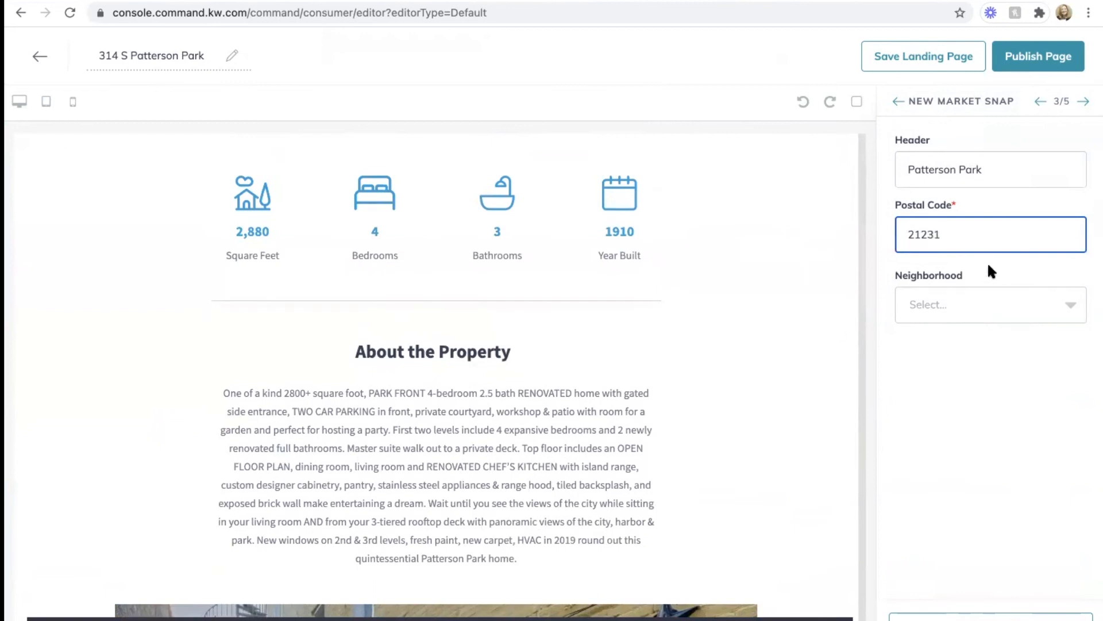
pyautogui.click(976, 302)
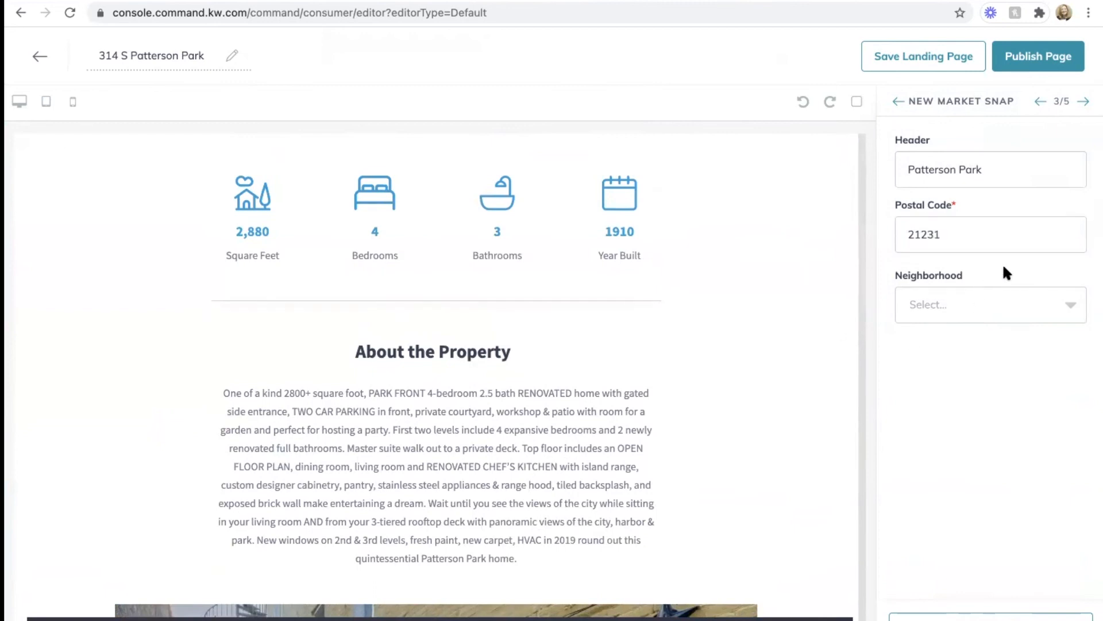
# Step: Choose Patterson Place as the Market Snap neighborhood
pyautogui.click(973, 301)
pyautogui.scroll(-5, 977, 454)
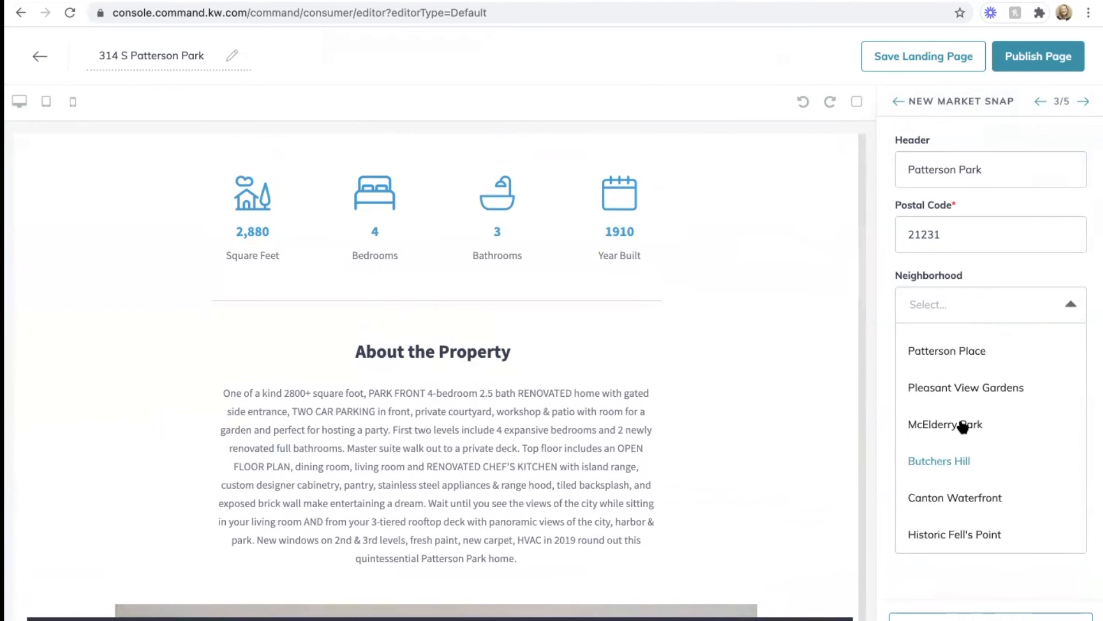
pyautogui.click(930, 345)
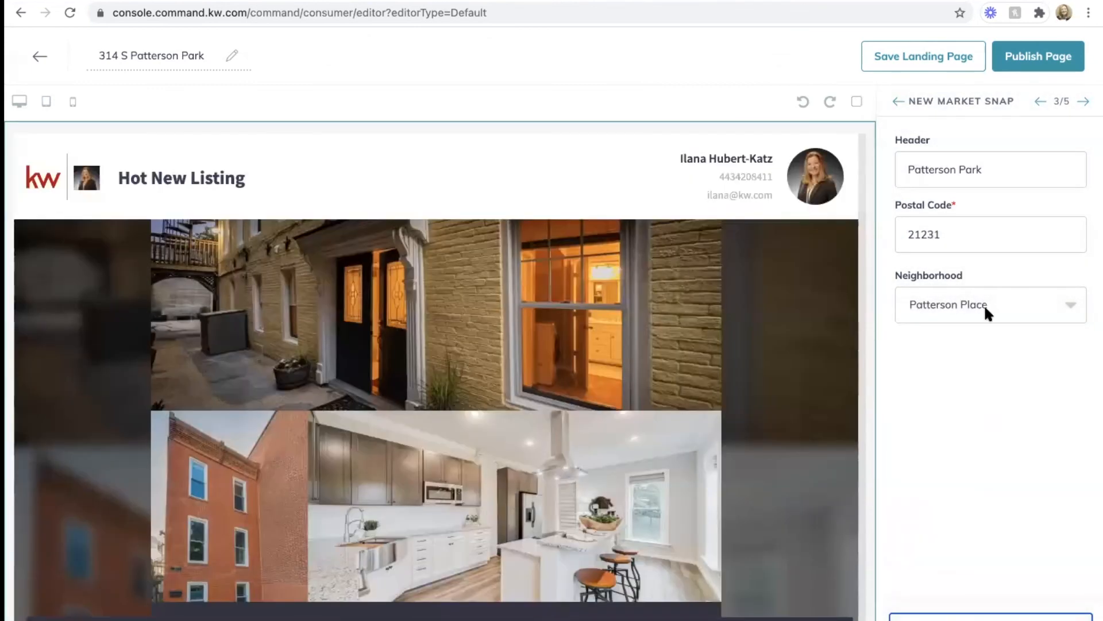
pyautogui.click(1084, 101)
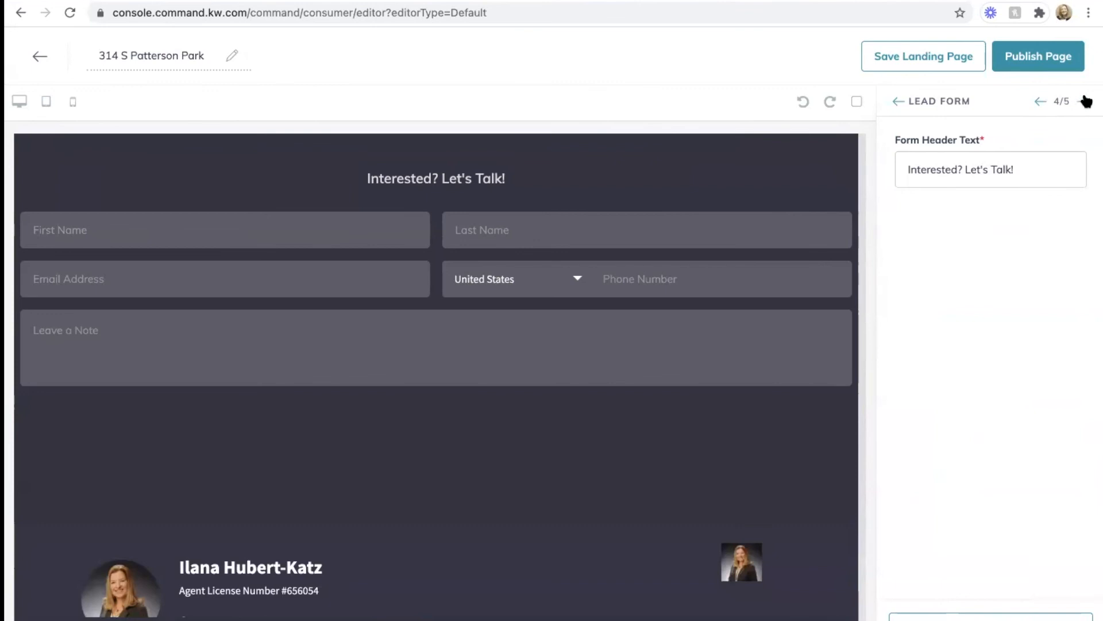
# Step: Replace the Agent Branding direct phone number with the agent's new number
pyautogui.click(1089, 101)
pyautogui.scroll(-3, 959, 371)
pyautogui.scroll(-5, 959, 371)
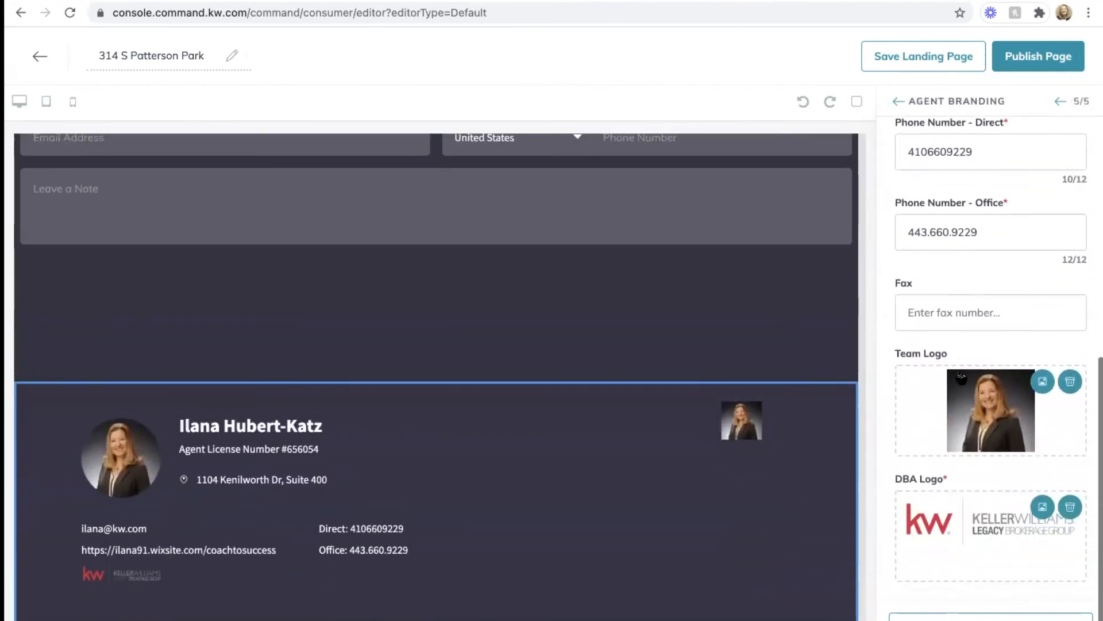
pyautogui.scroll(2, 958, 371)
pyautogui.click(992, 249)
pyautogui.doubleClick(991, 249)
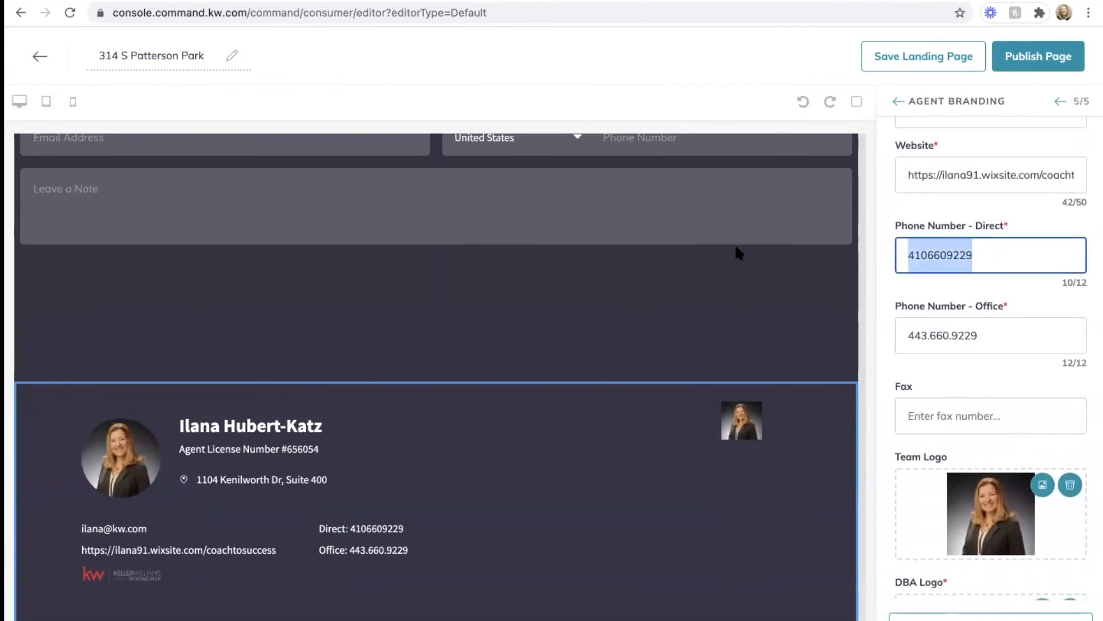
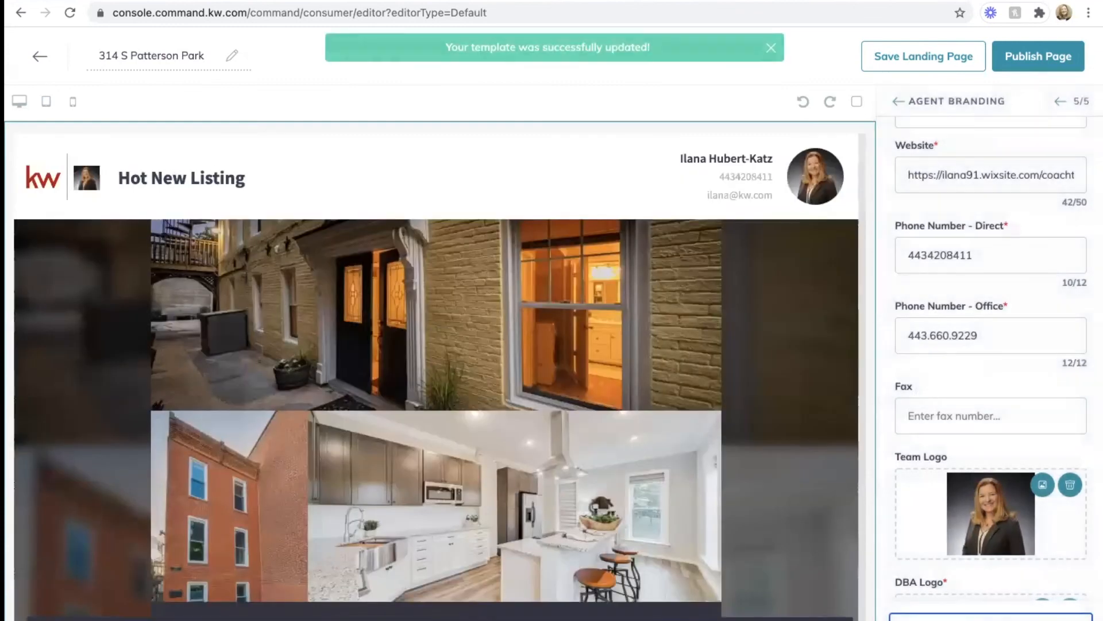
# Step: Publish the page, confirm the update, and return to the Landing Pages list
pyautogui.click(1029, 51)
pyautogui.click(637, 425)
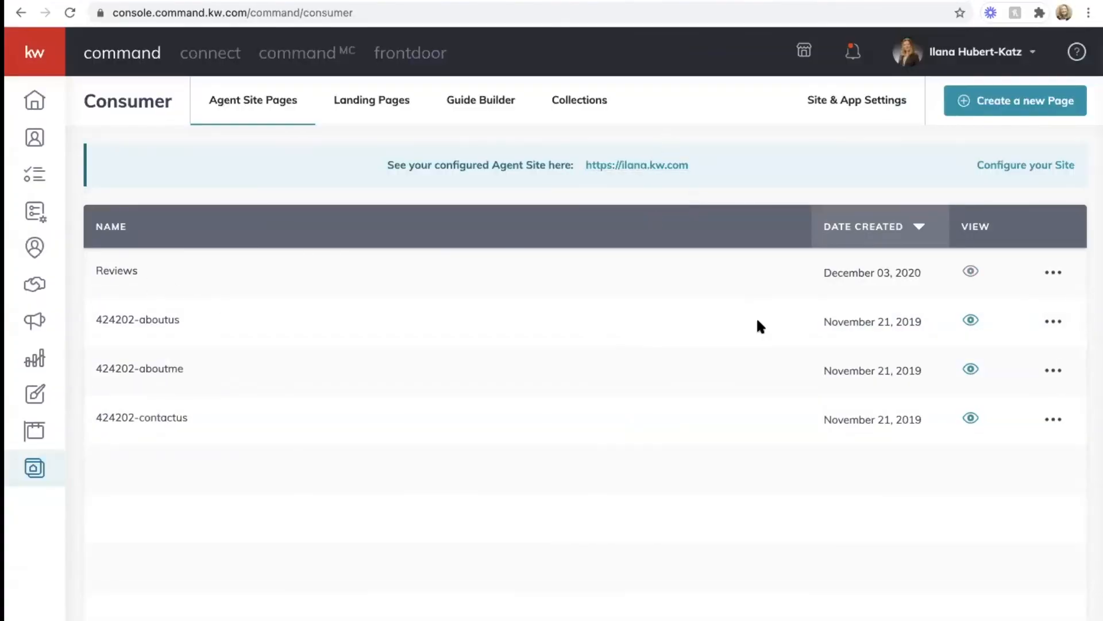
pyautogui.click(384, 101)
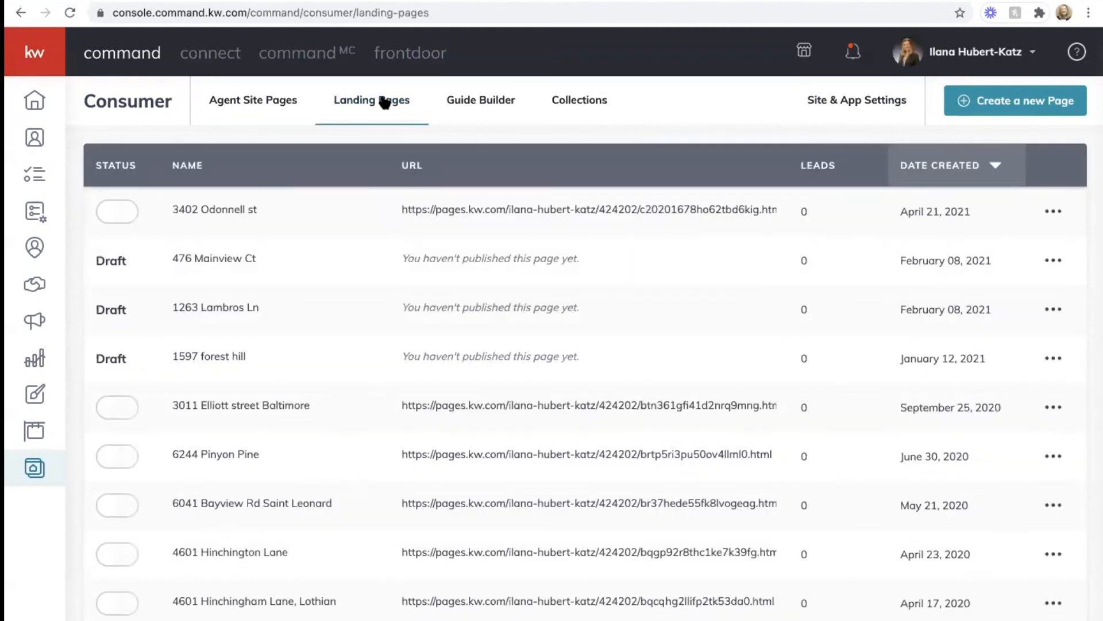
pyautogui.click(526, 210)
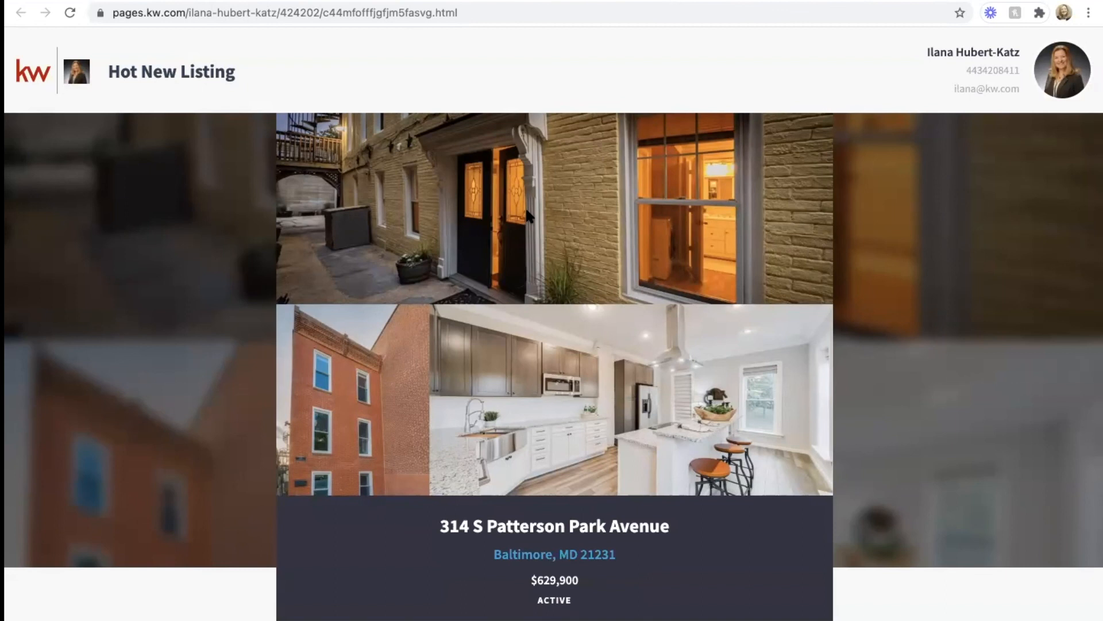
pyautogui.scroll(-15, 1000, 387)
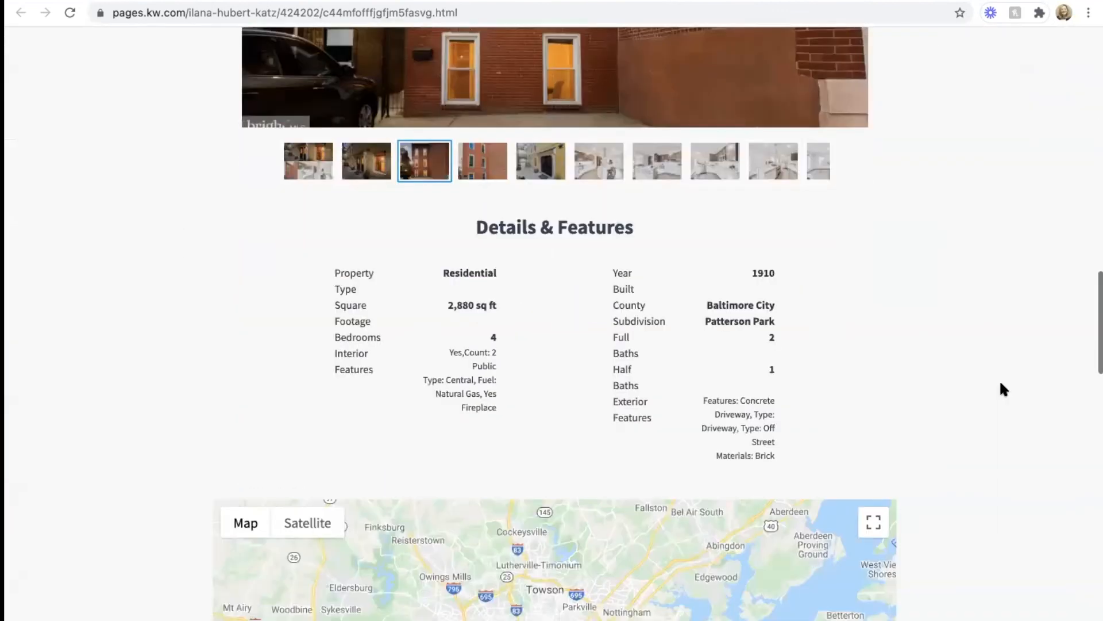
pyautogui.scroll(-10, 1001, 384)
pyautogui.scroll(20, 1001, 384)
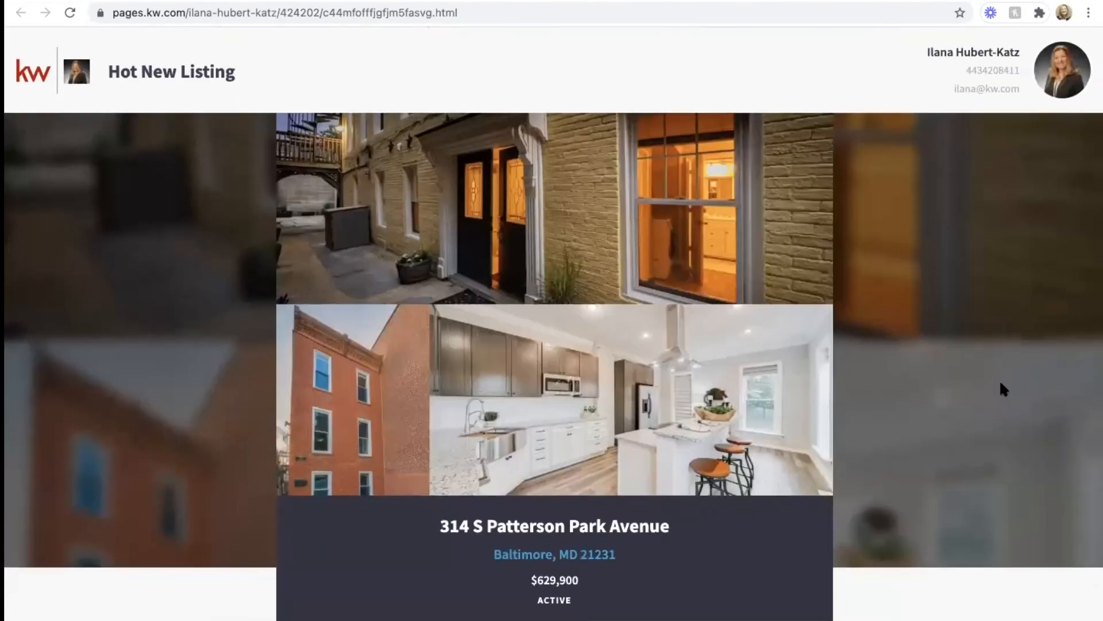
pyautogui.click(496, 10)
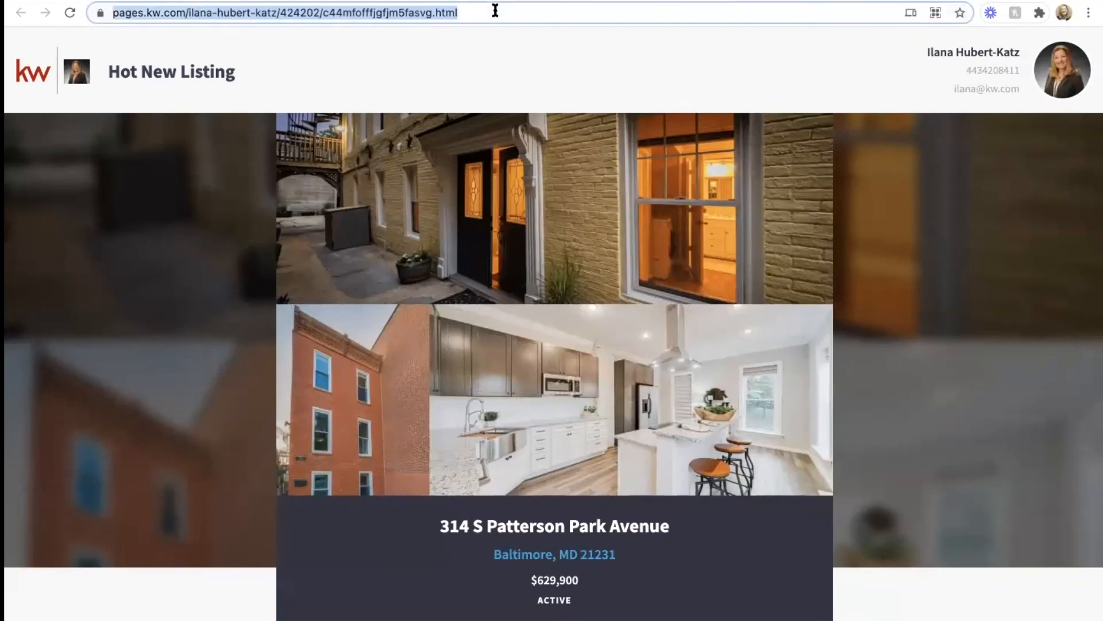
pyautogui.click(42, 1)
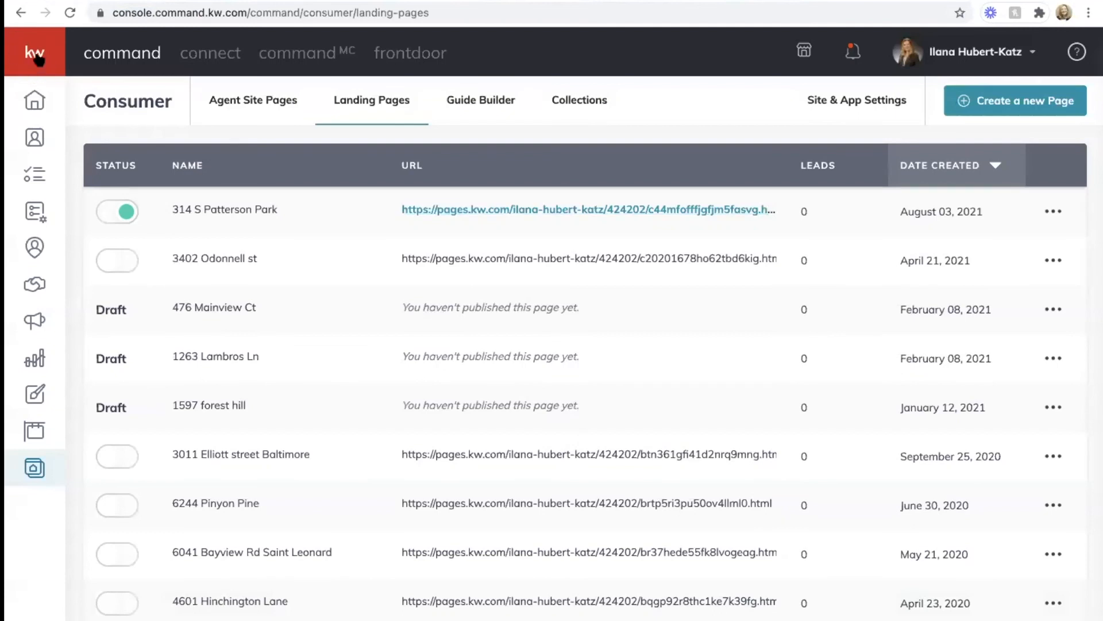
# Step: Open the Test Ad paid campaign for editing
pyautogui.moveTo(15, 176)
pyautogui.click(85, 323)
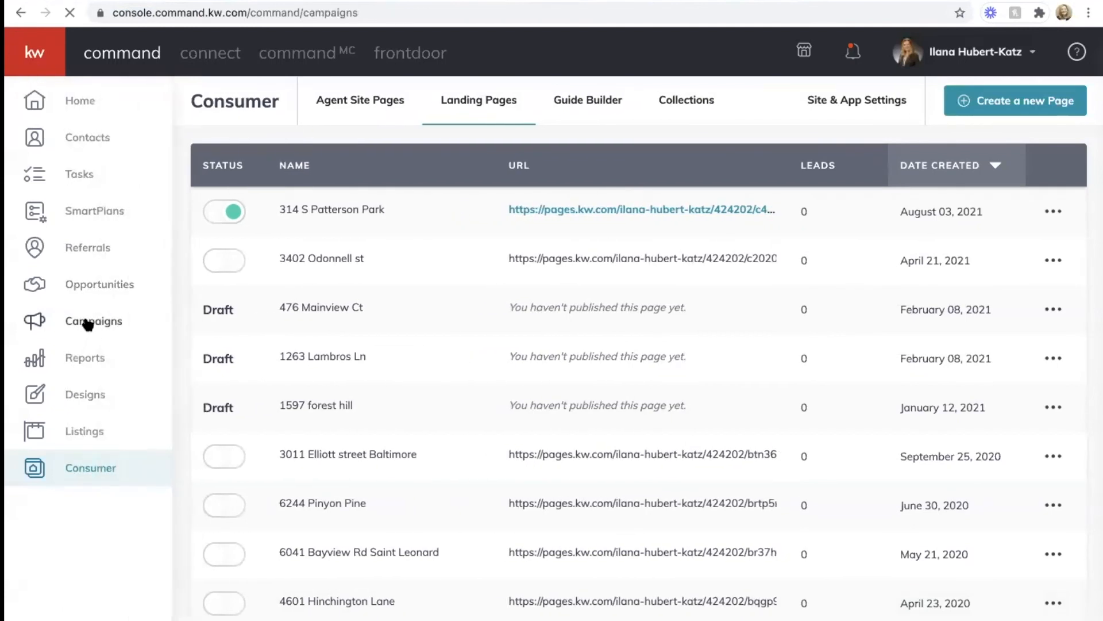
pyautogui.click(338, 103)
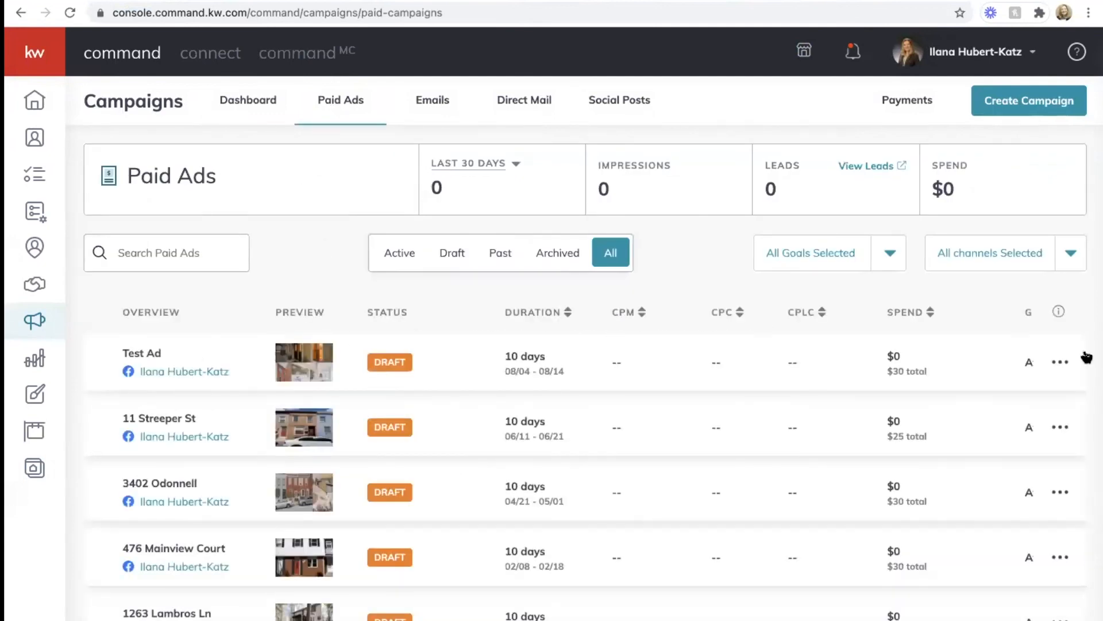
pyautogui.click(1061, 362)
pyautogui.click(971, 328)
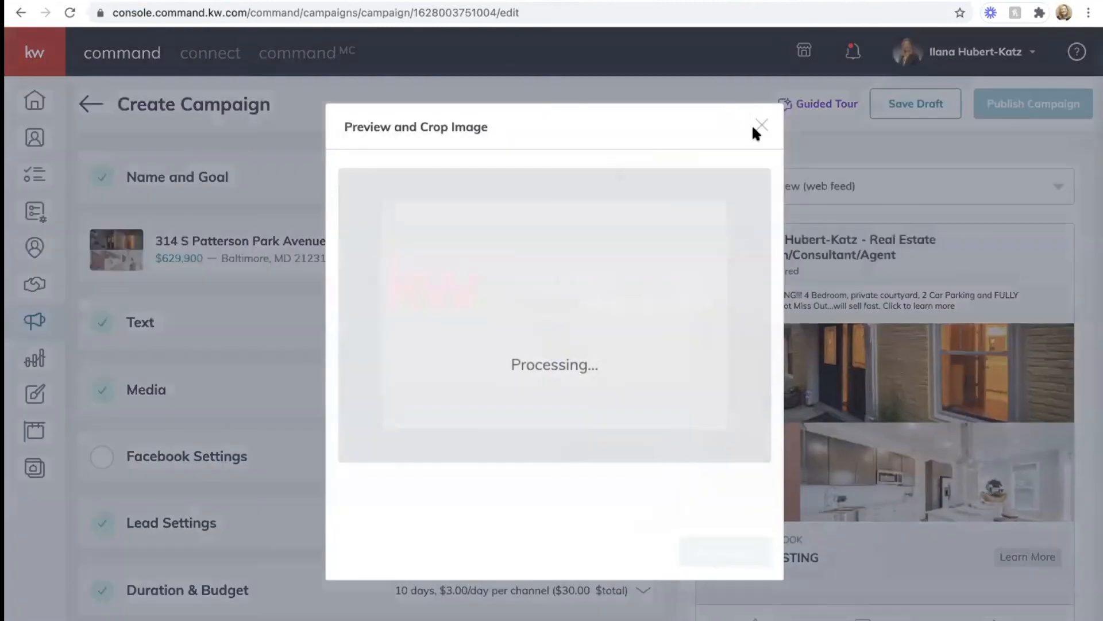
pyautogui.click(760, 124)
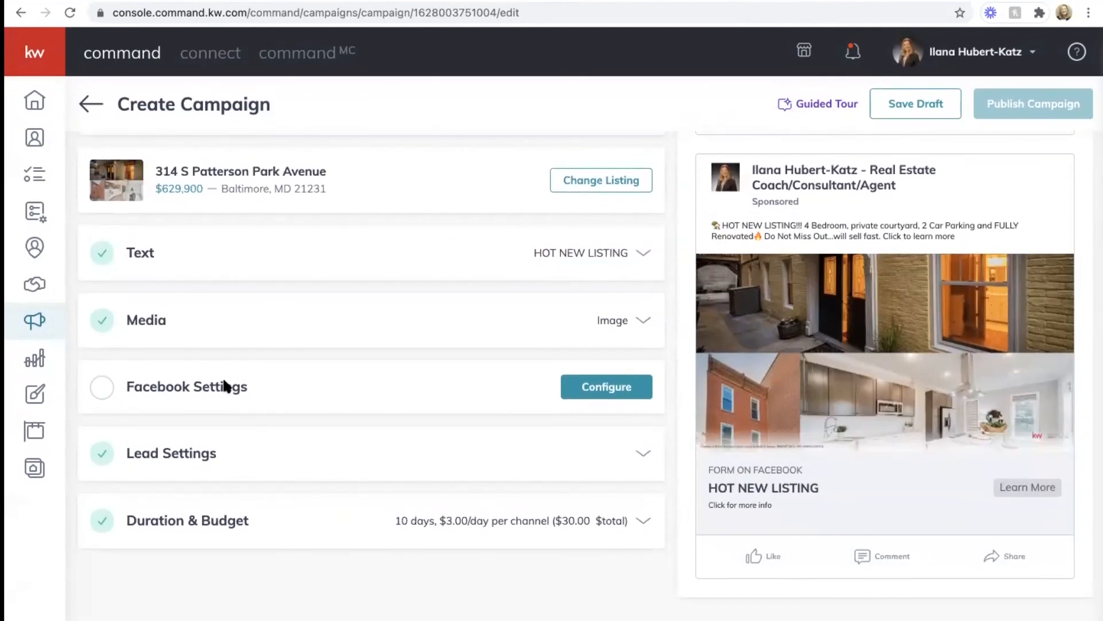
pyautogui.click(228, 385)
pyautogui.scroll(-3, 232, 380)
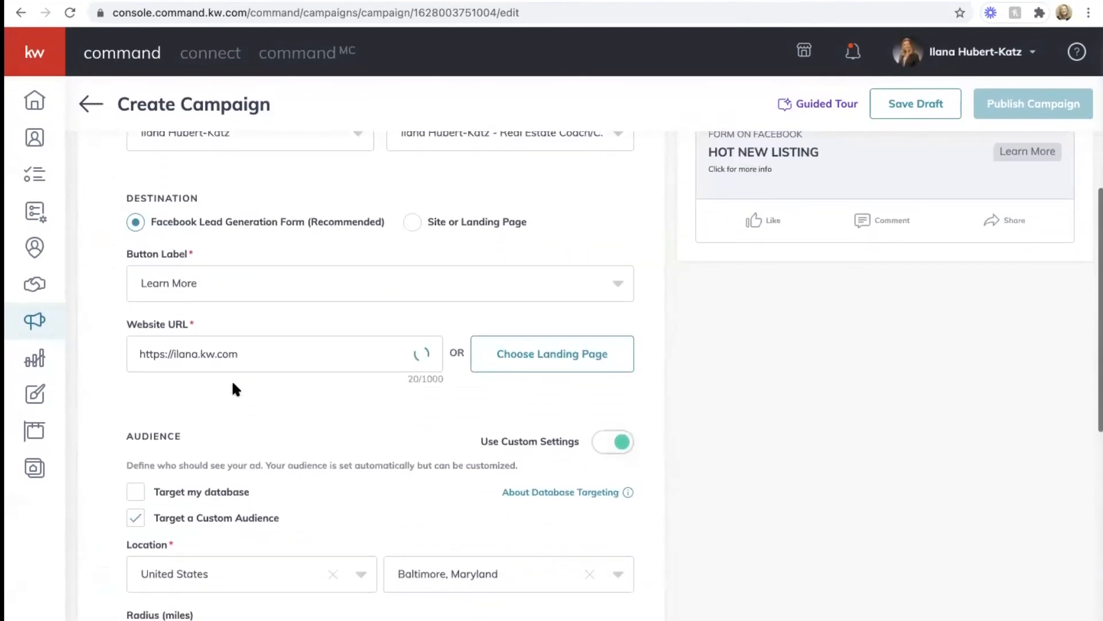
pyautogui.moveTo(262, 353); pyautogui.dragTo(40, 356)
pyautogui.press('BackSpace')
pyautogui.click(525, 355)
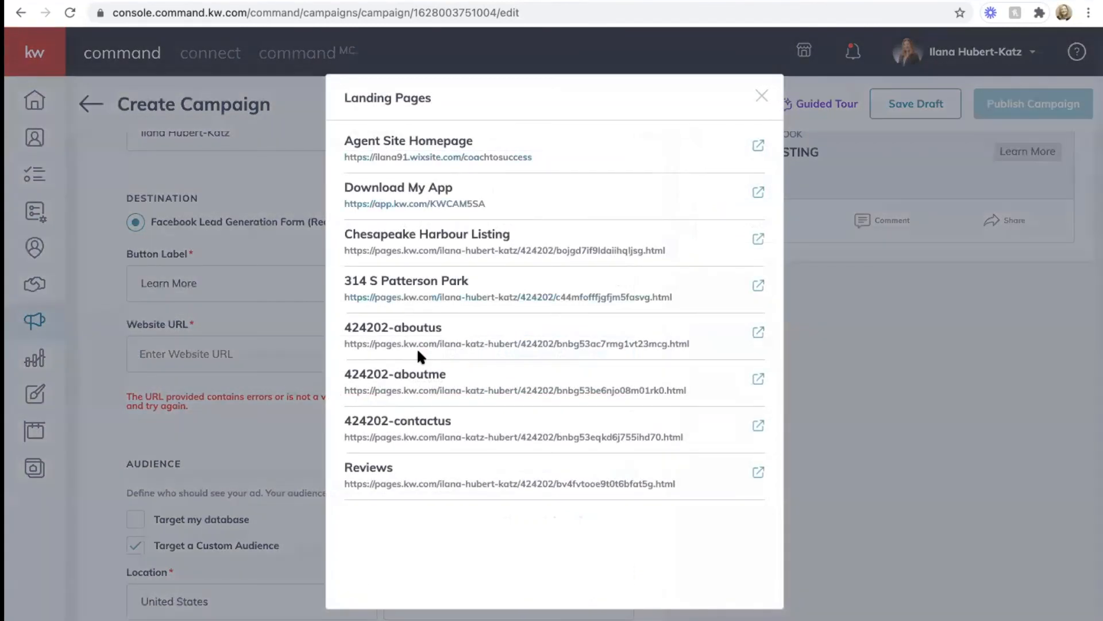
pyautogui.click(431, 286)
pyautogui.scroll(-4, 470, 328)
pyautogui.scroll(-5, 470, 329)
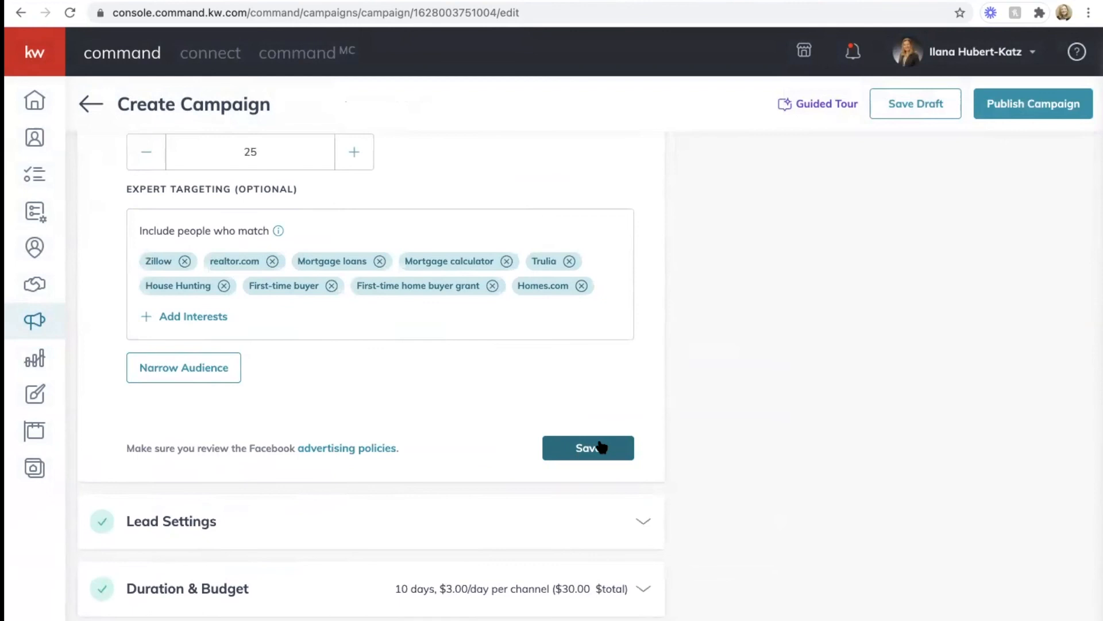
pyautogui.click(599, 447)
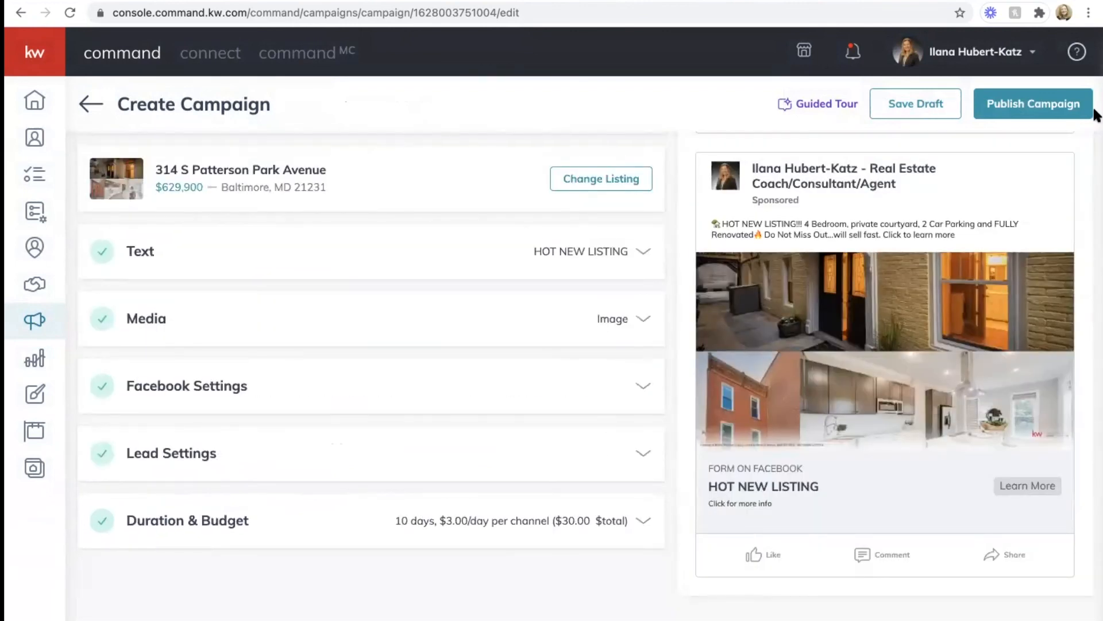
pyautogui.click(902, 108)
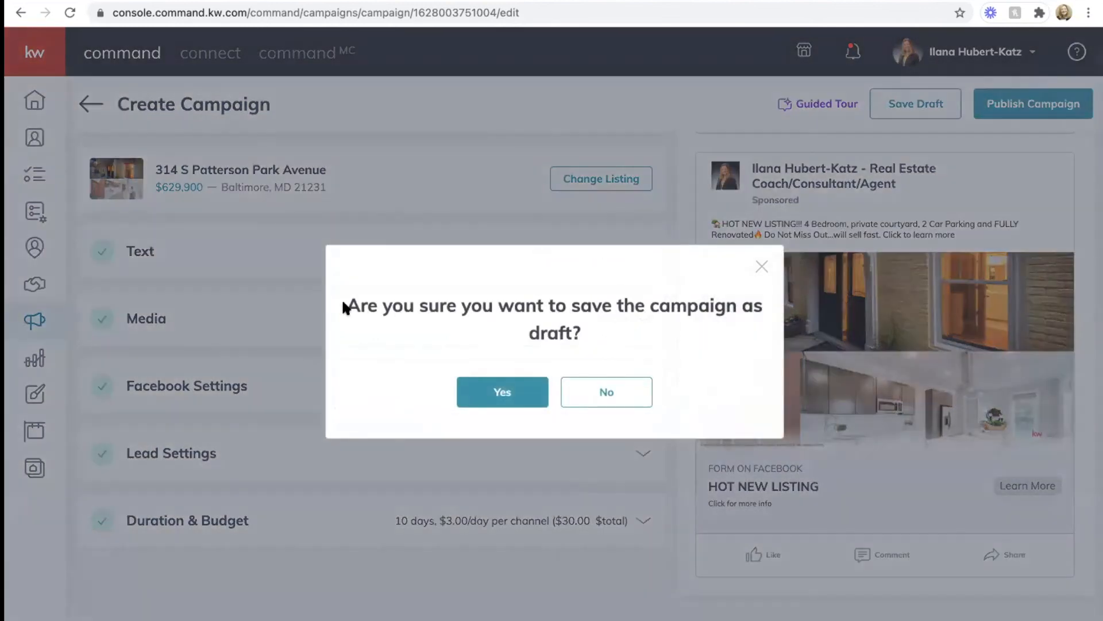
pyautogui.click(475, 388)
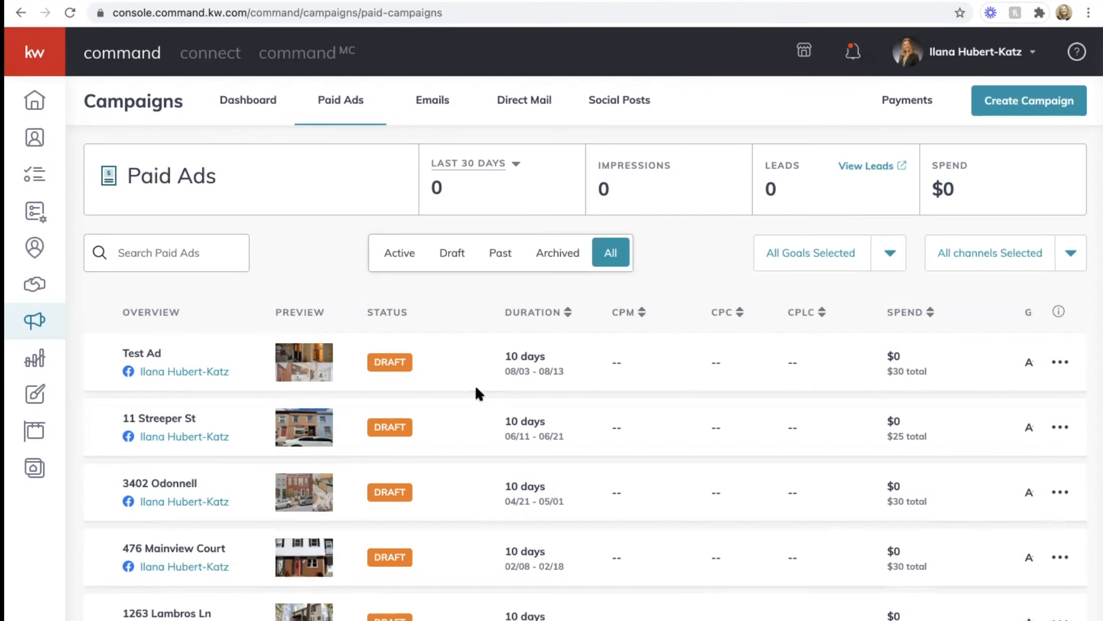
pyautogui.scroll(-15, 474, 383)
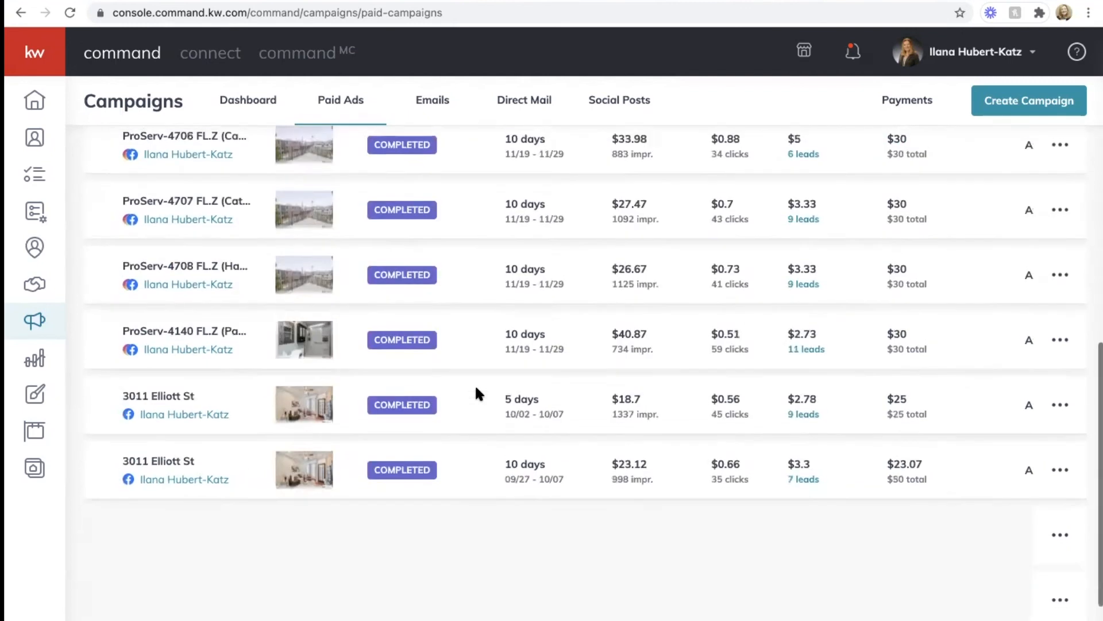
pyautogui.scroll(15, 475, 384)
pyautogui.scroll(-5, 475, 384)
pyautogui.scroll(3, 474, 384)
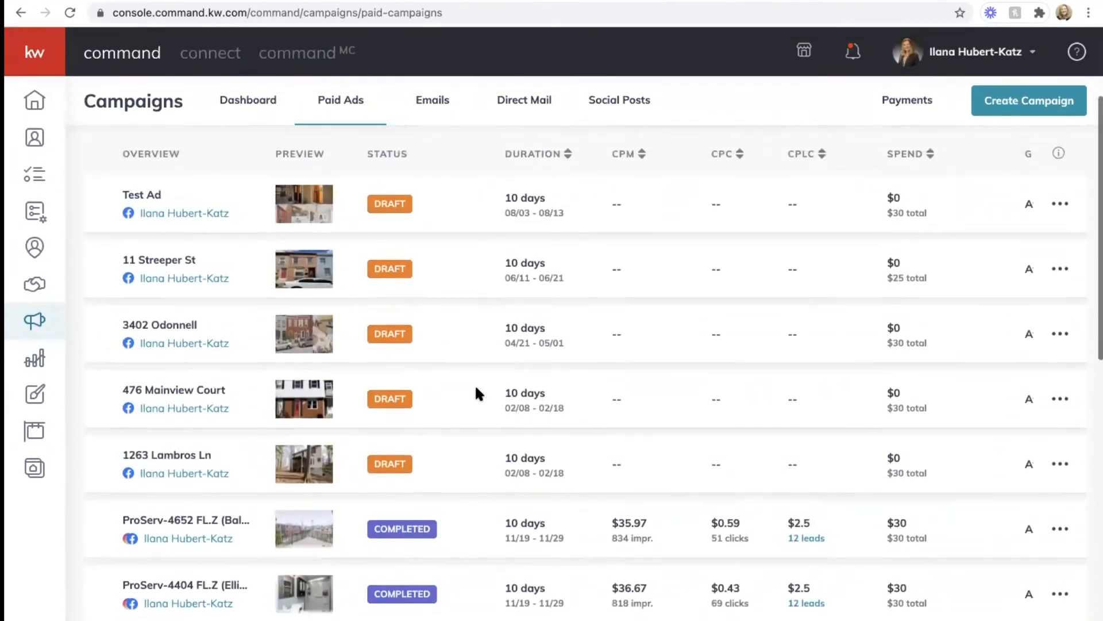
pyautogui.scroll(-10, 446, 377)
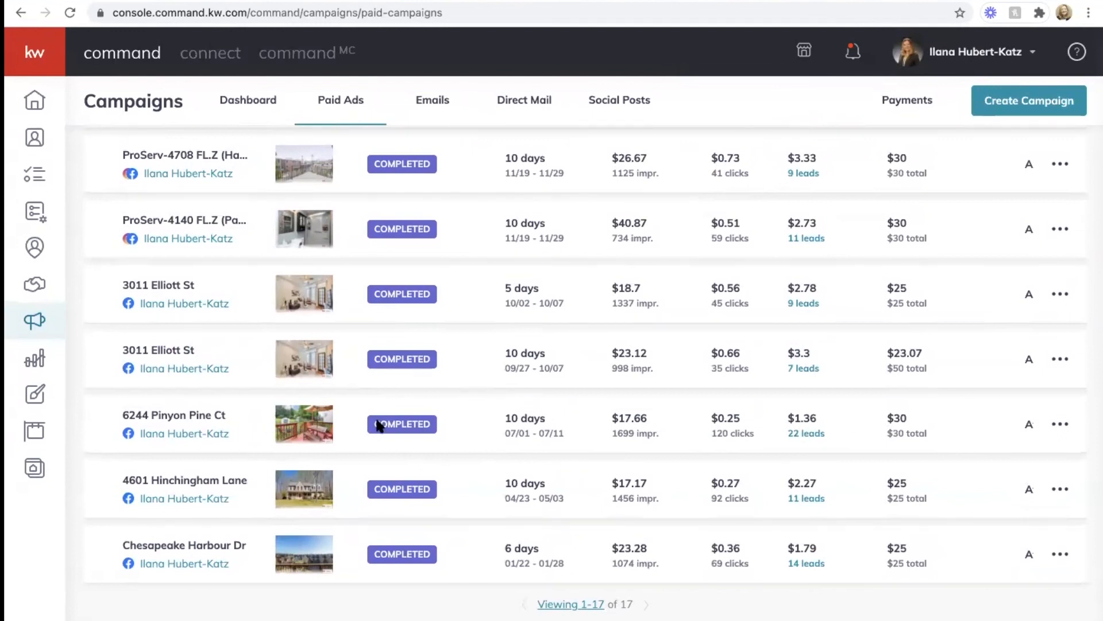
pyautogui.click(810, 434)
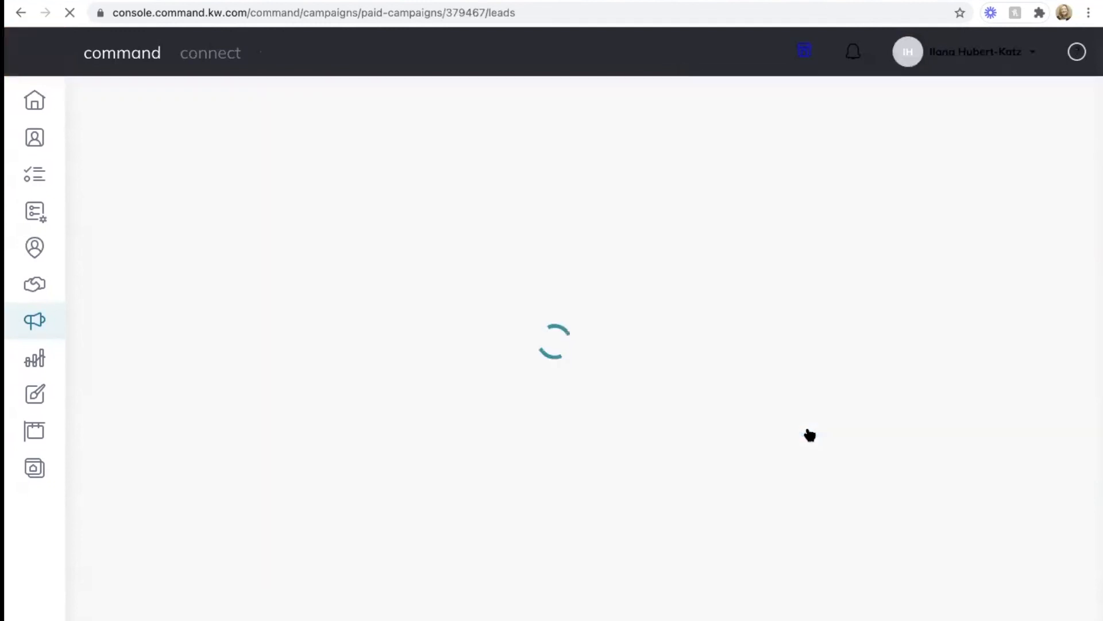